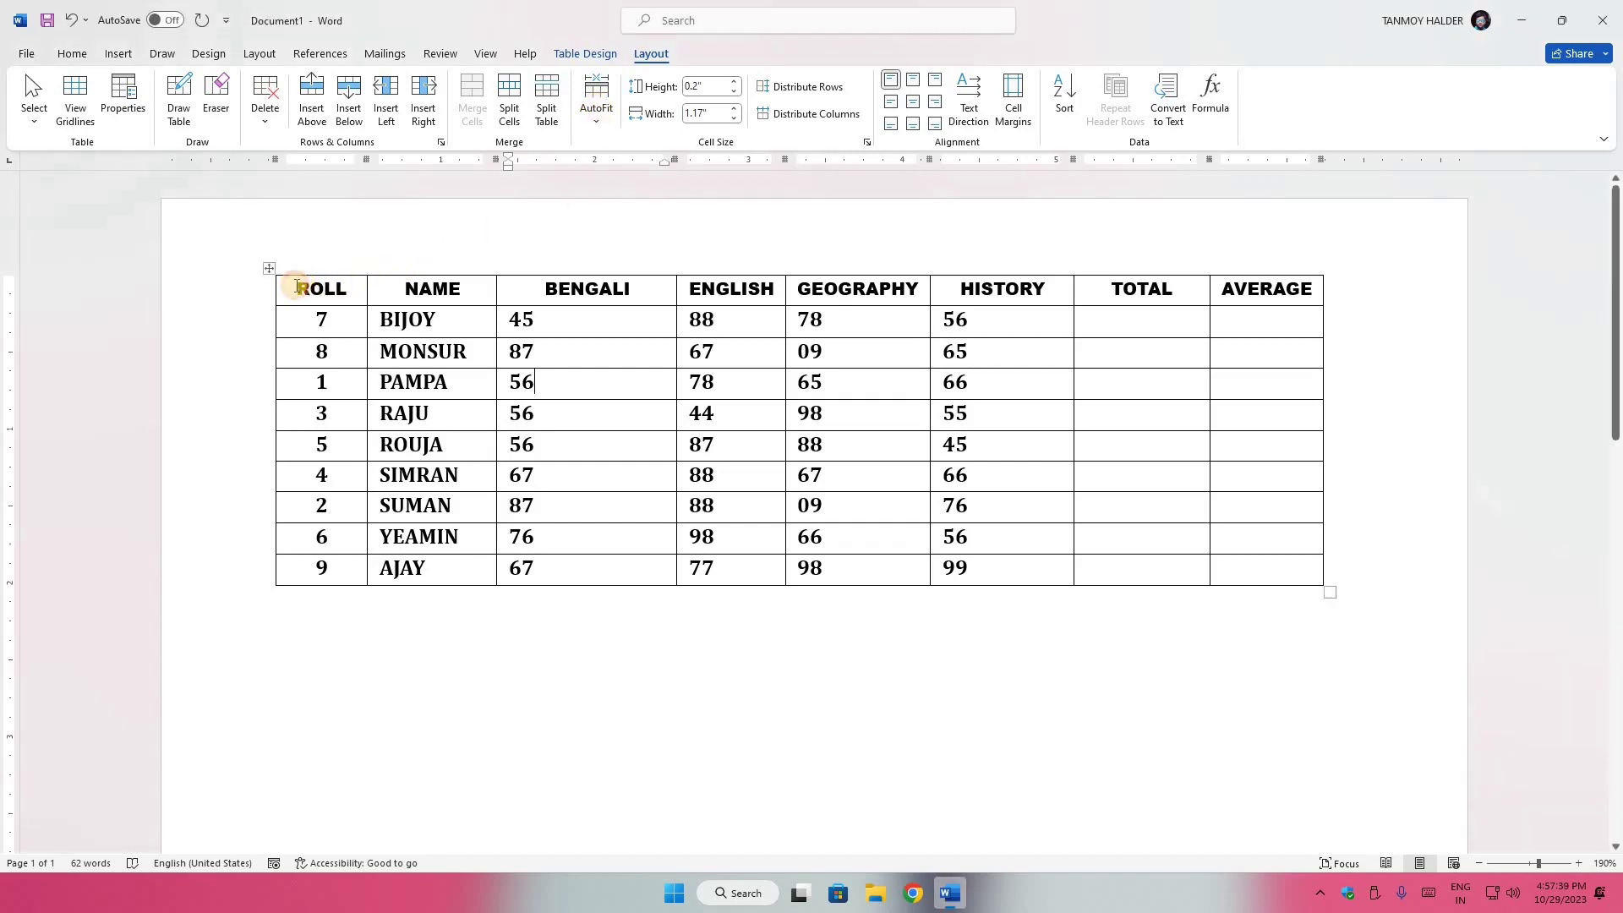
- Select the marks table's header row and apply AutoFit Contents to shrink the columns
left_click_drag(299, 293, 1267, 294)
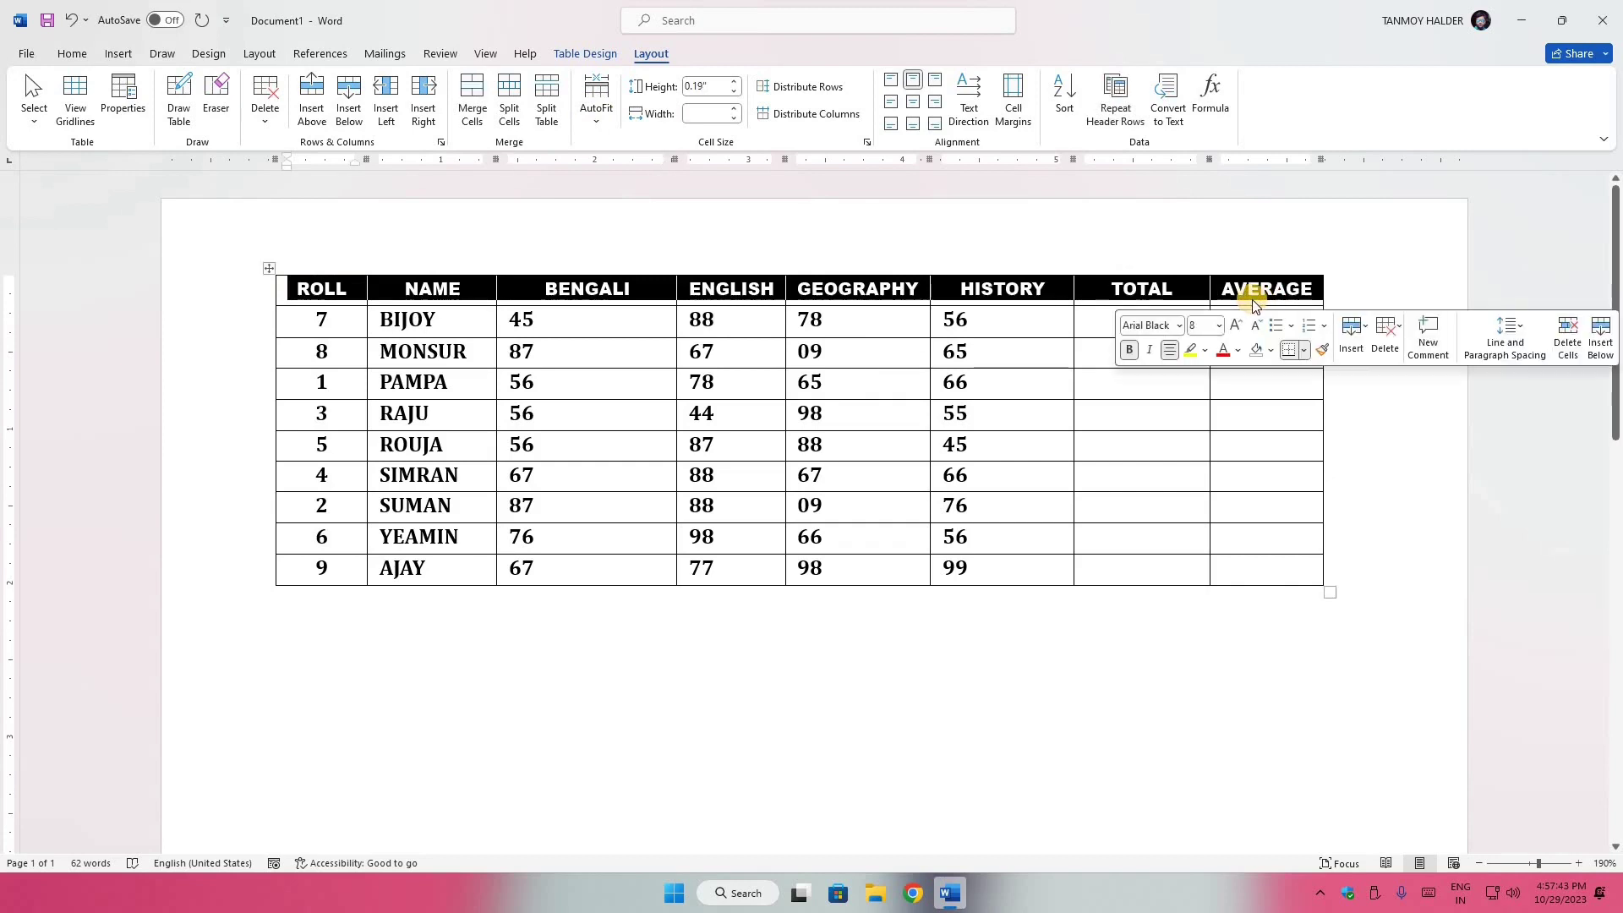
left_click(597, 119)
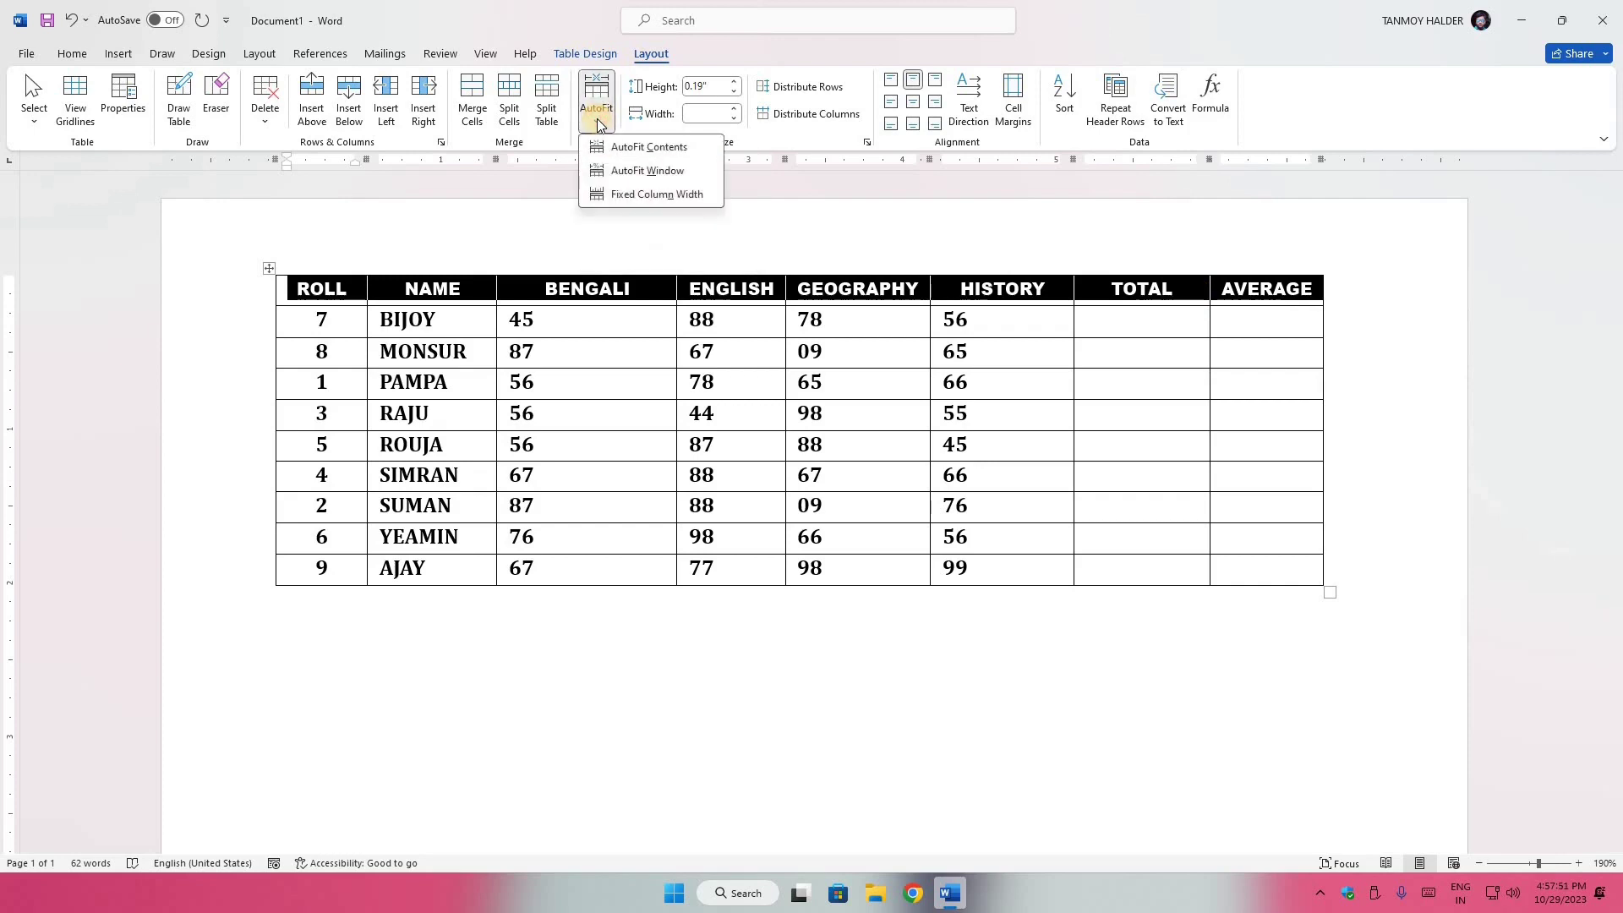
left_click(680, 148)
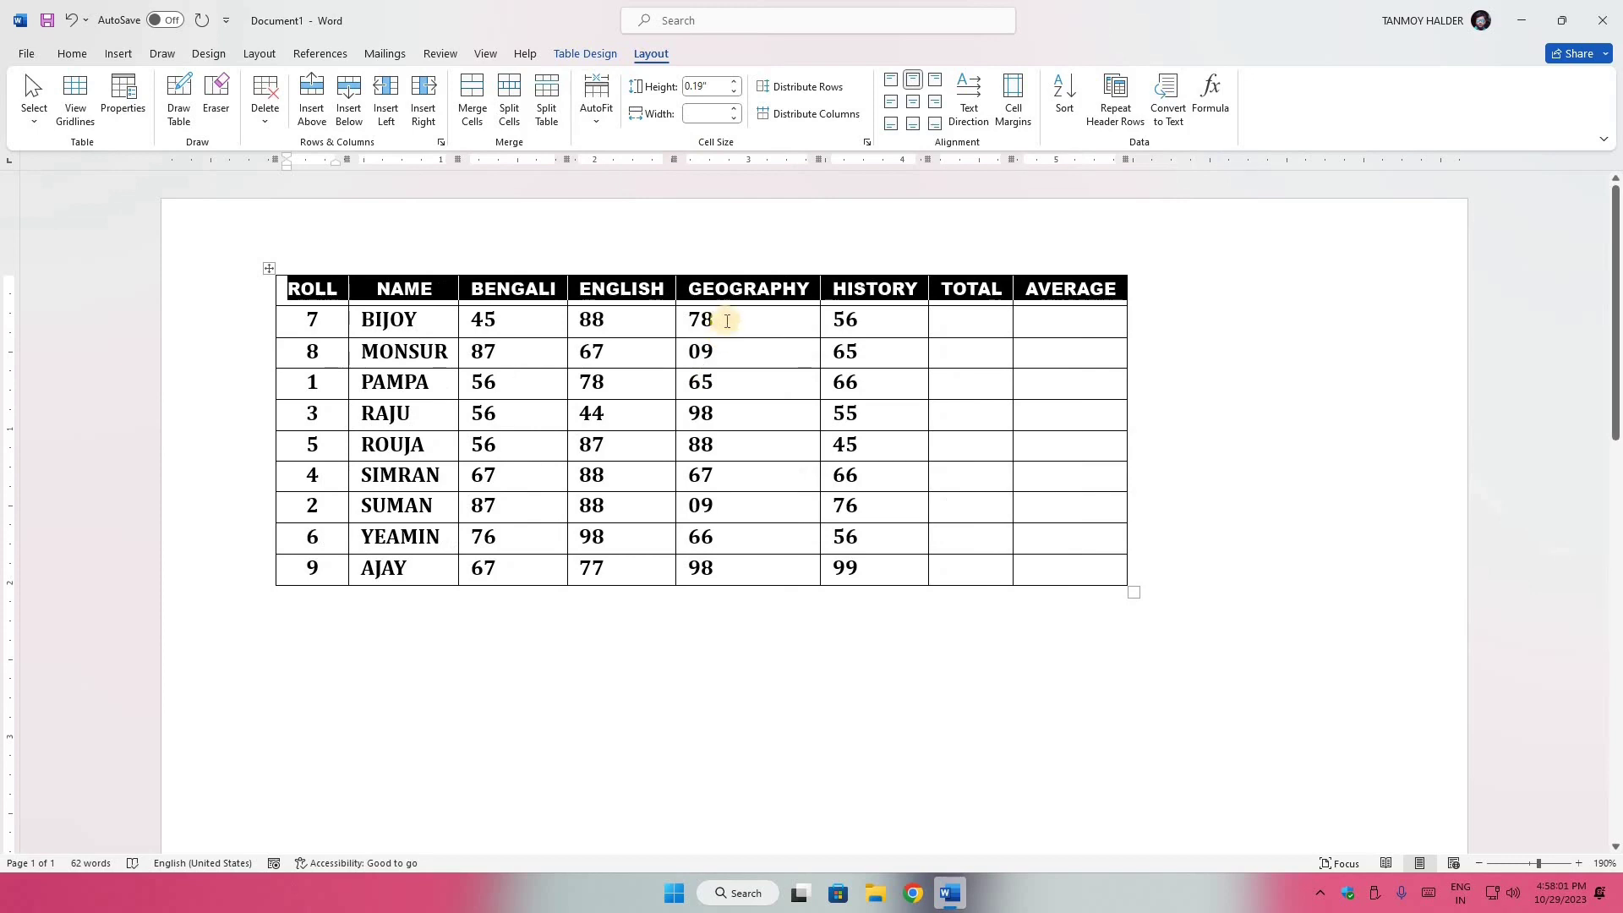
- Stretch the marks table to the full page width with AutoFit Window, then click in the BIJOY cell
left_click(287, 289)
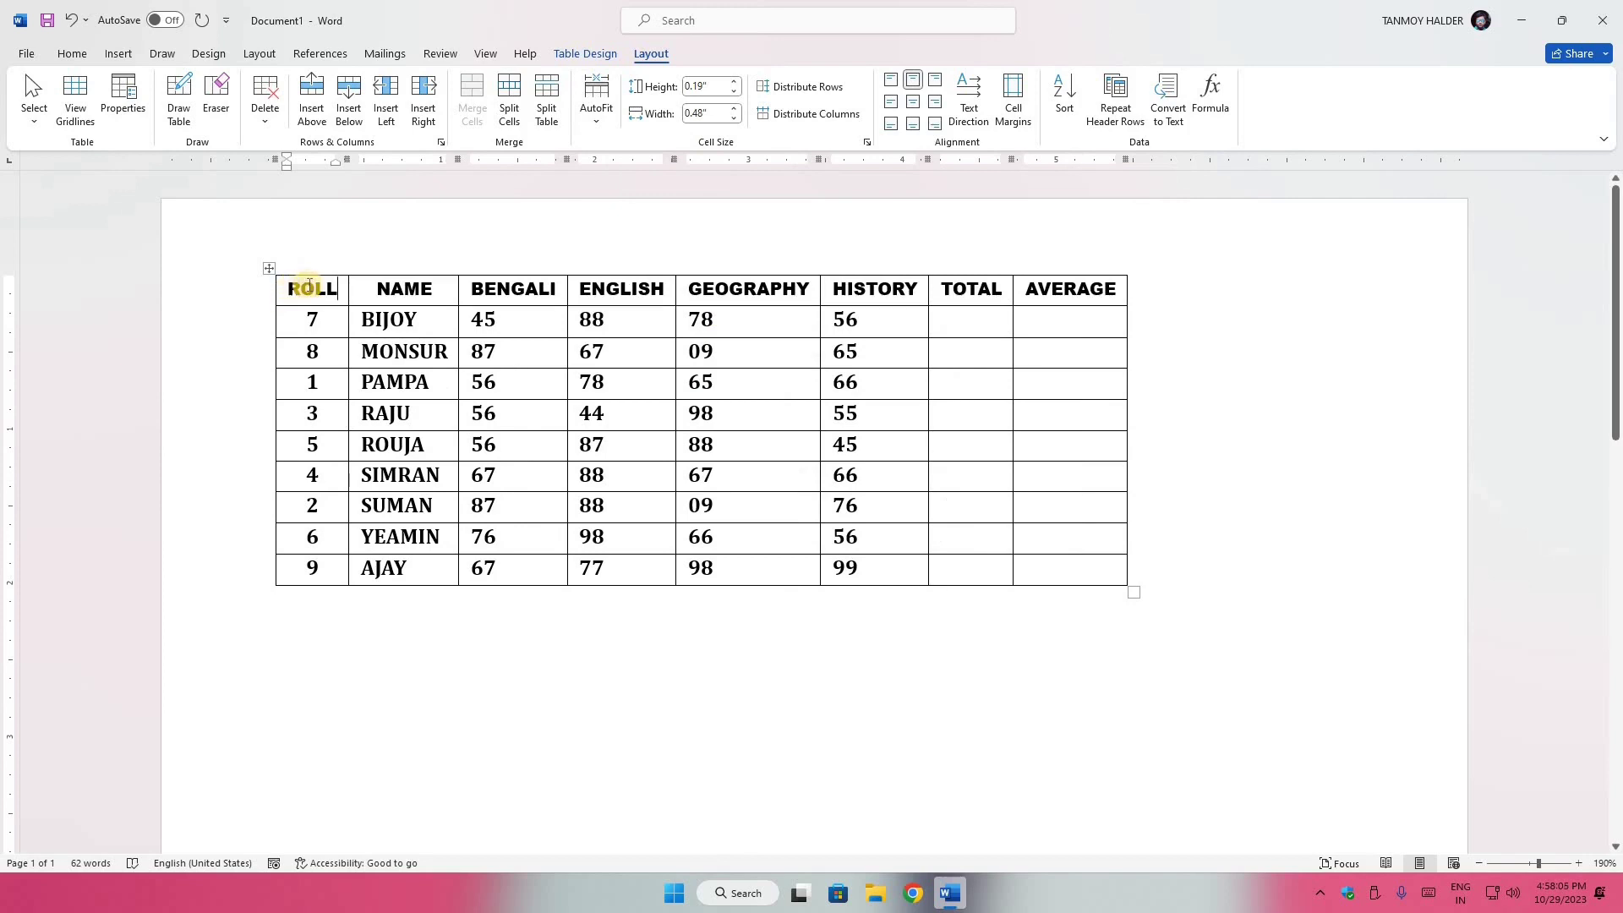
left_click_drag(290, 288, 447, 289)
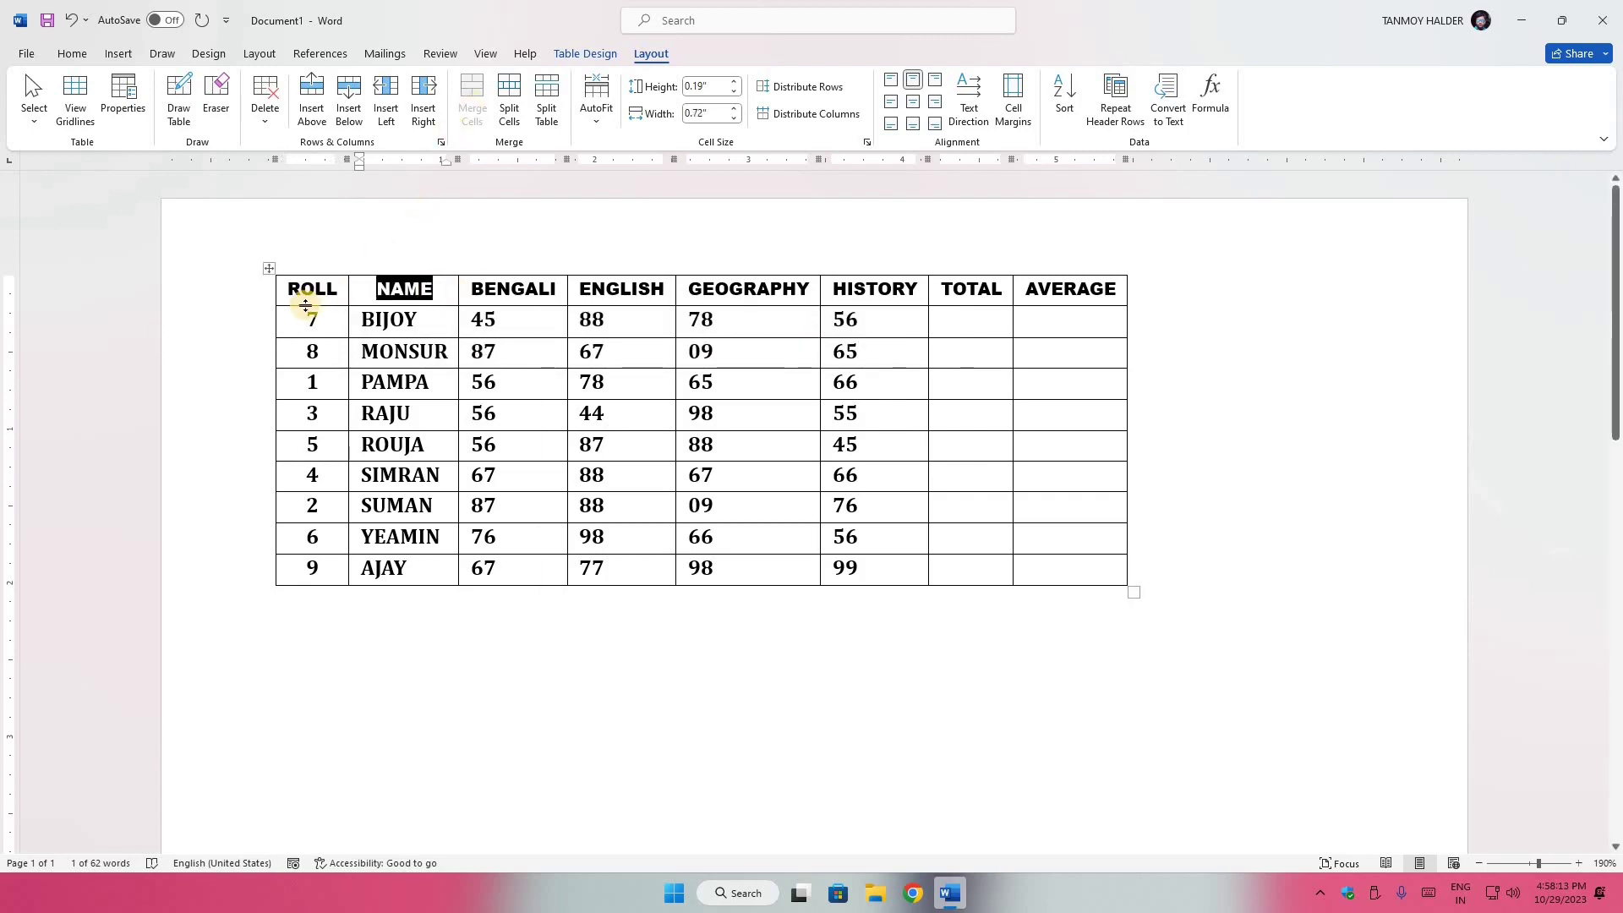
left_click(306, 305)
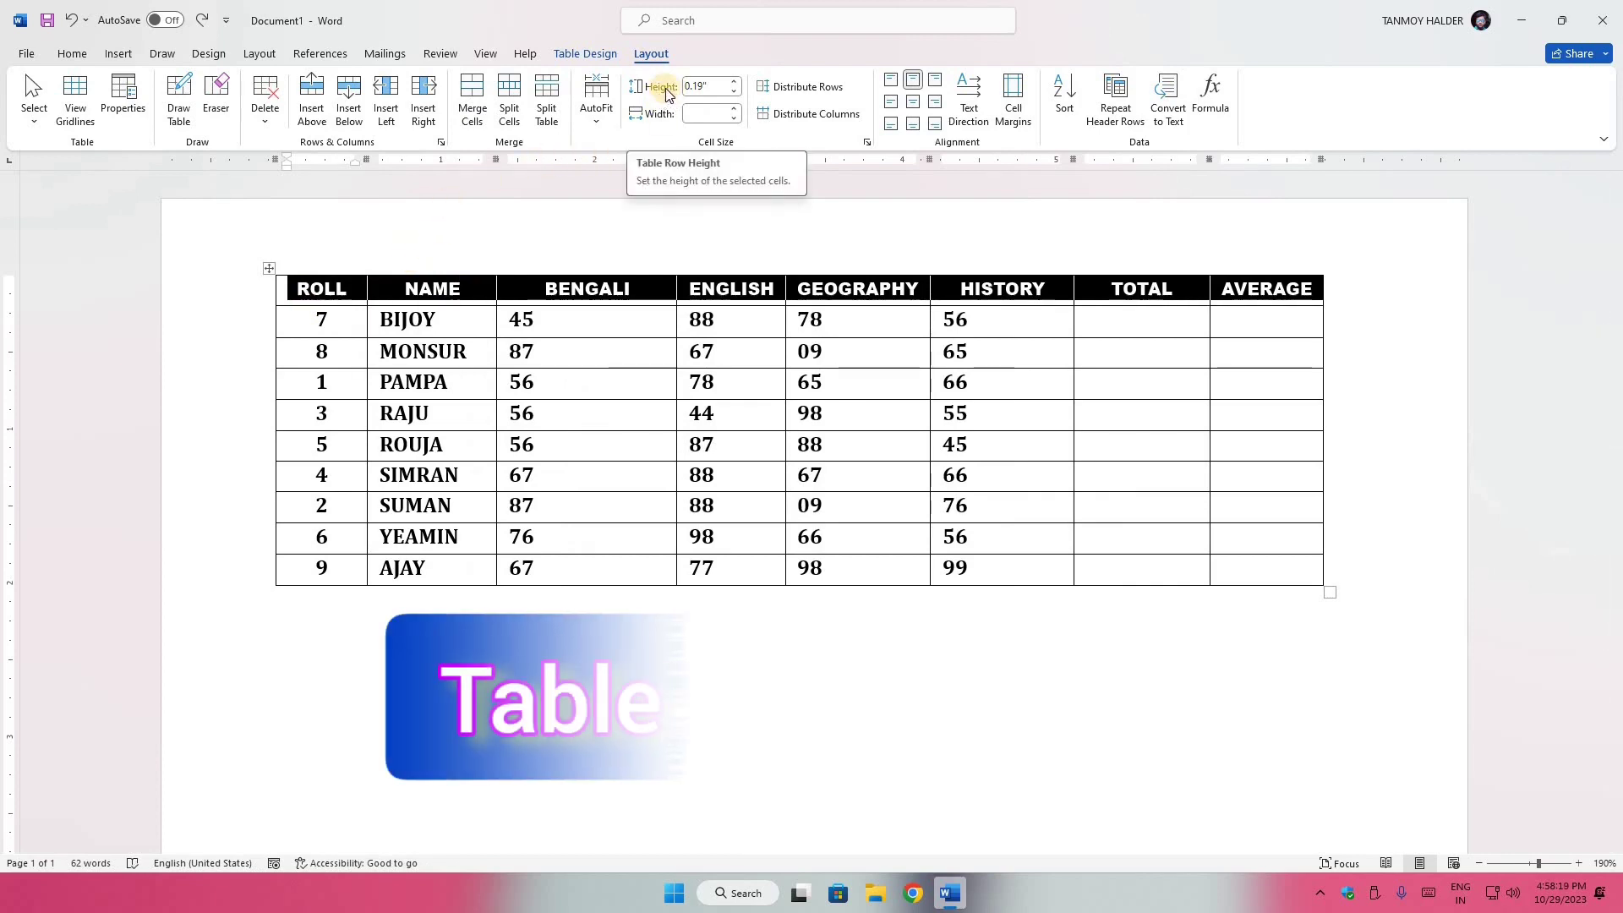
left_click(467, 318)
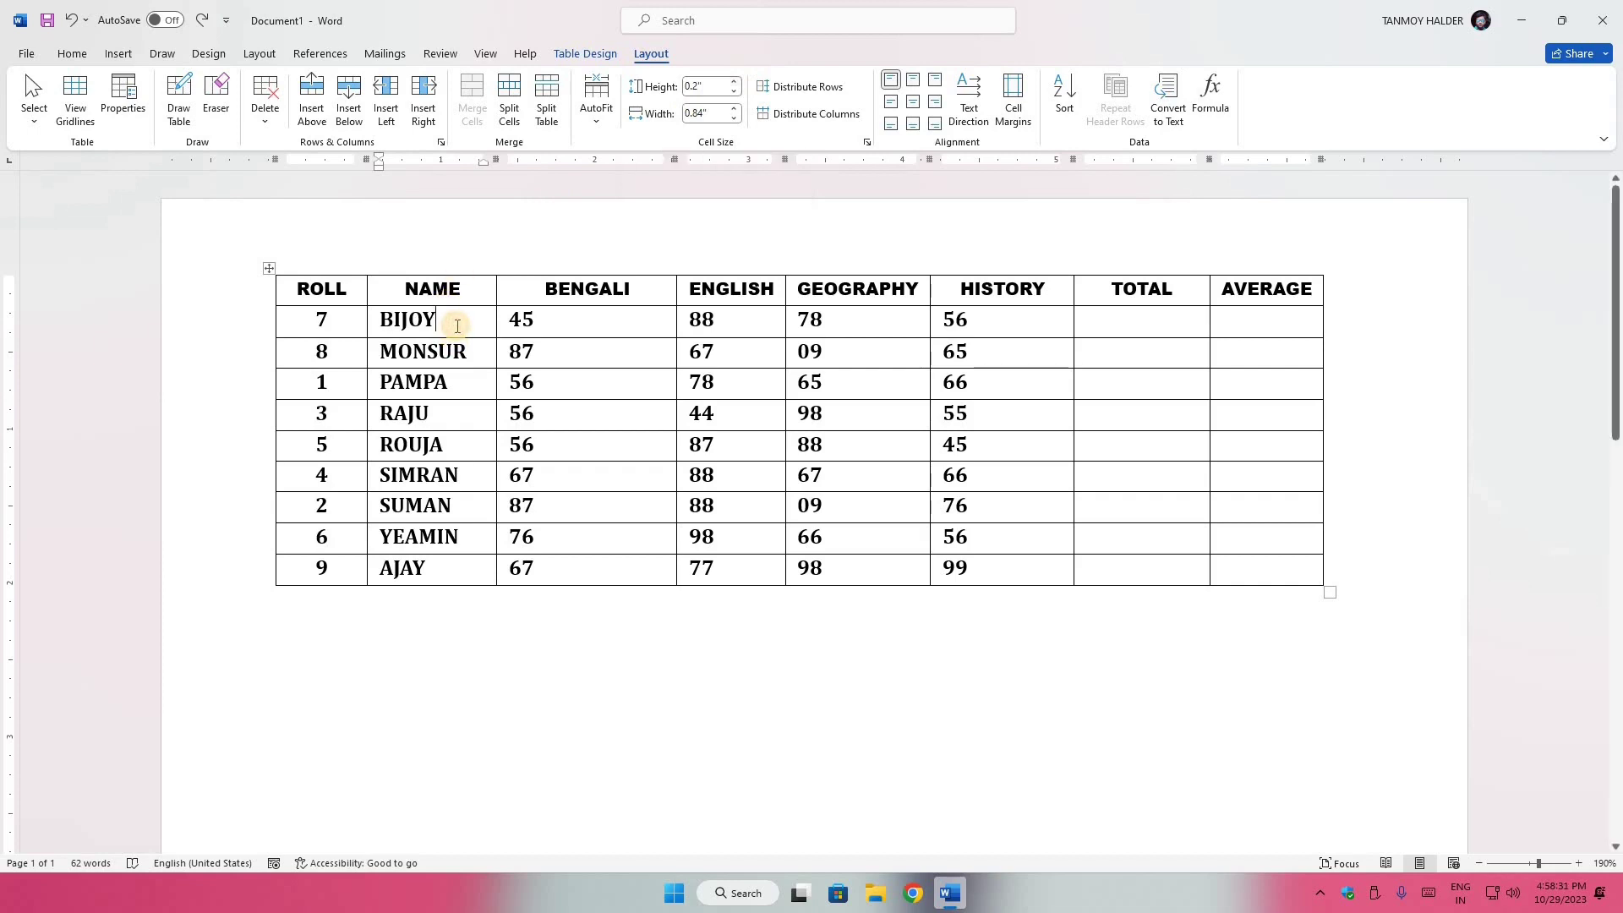
left_click(734, 83)
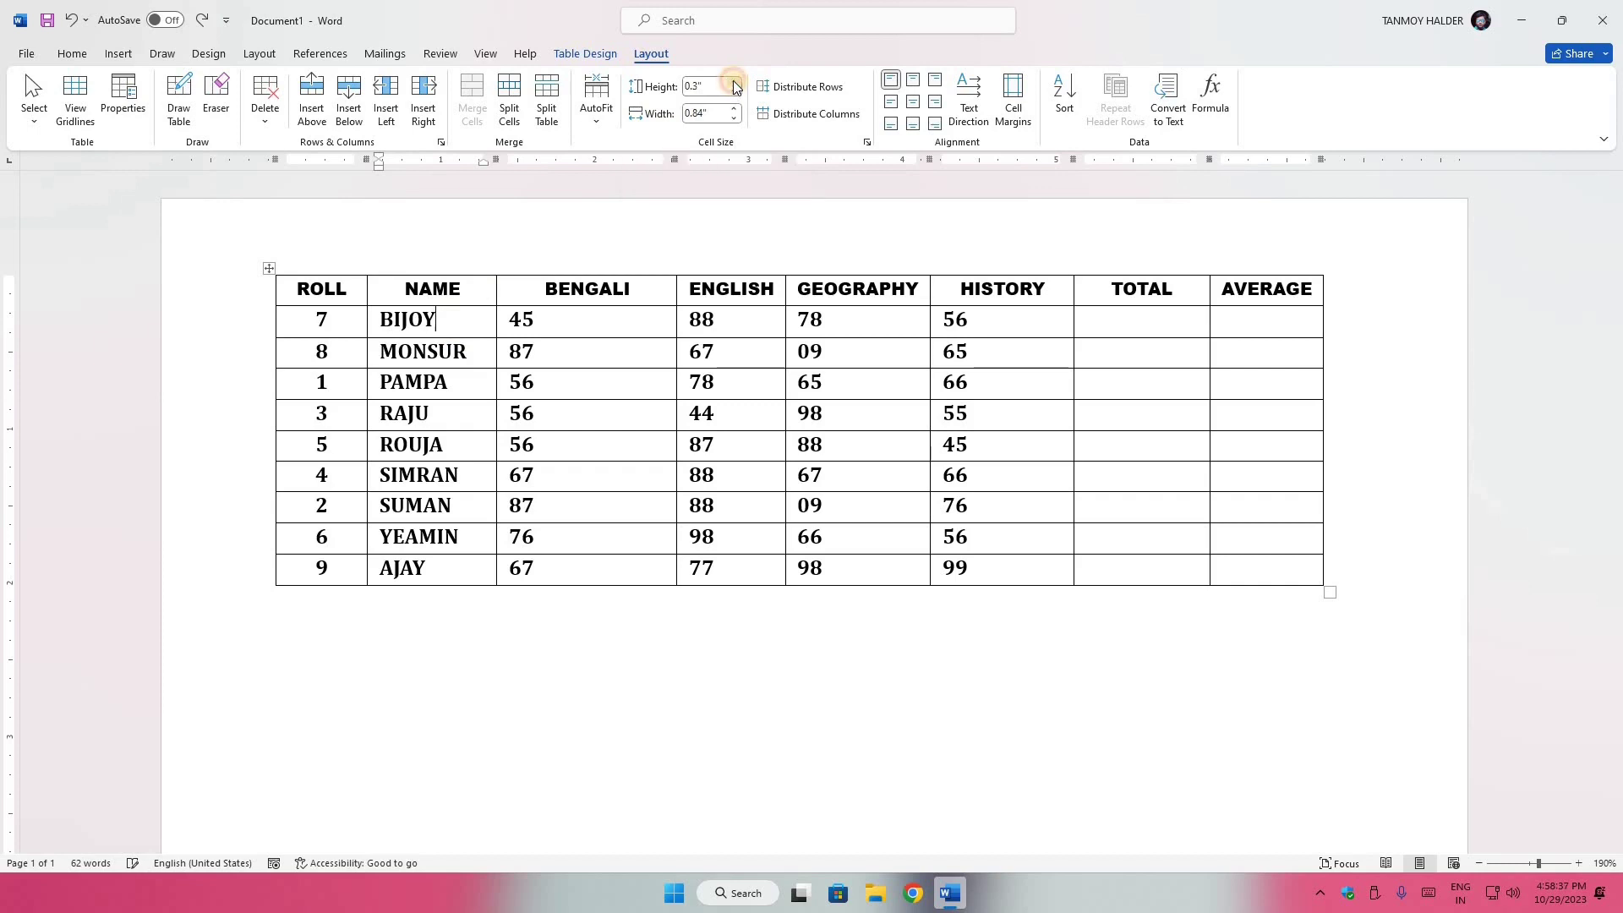
left_click(734, 83)
left_click(734, 83)
left_click(733, 83)
left_click(734, 83)
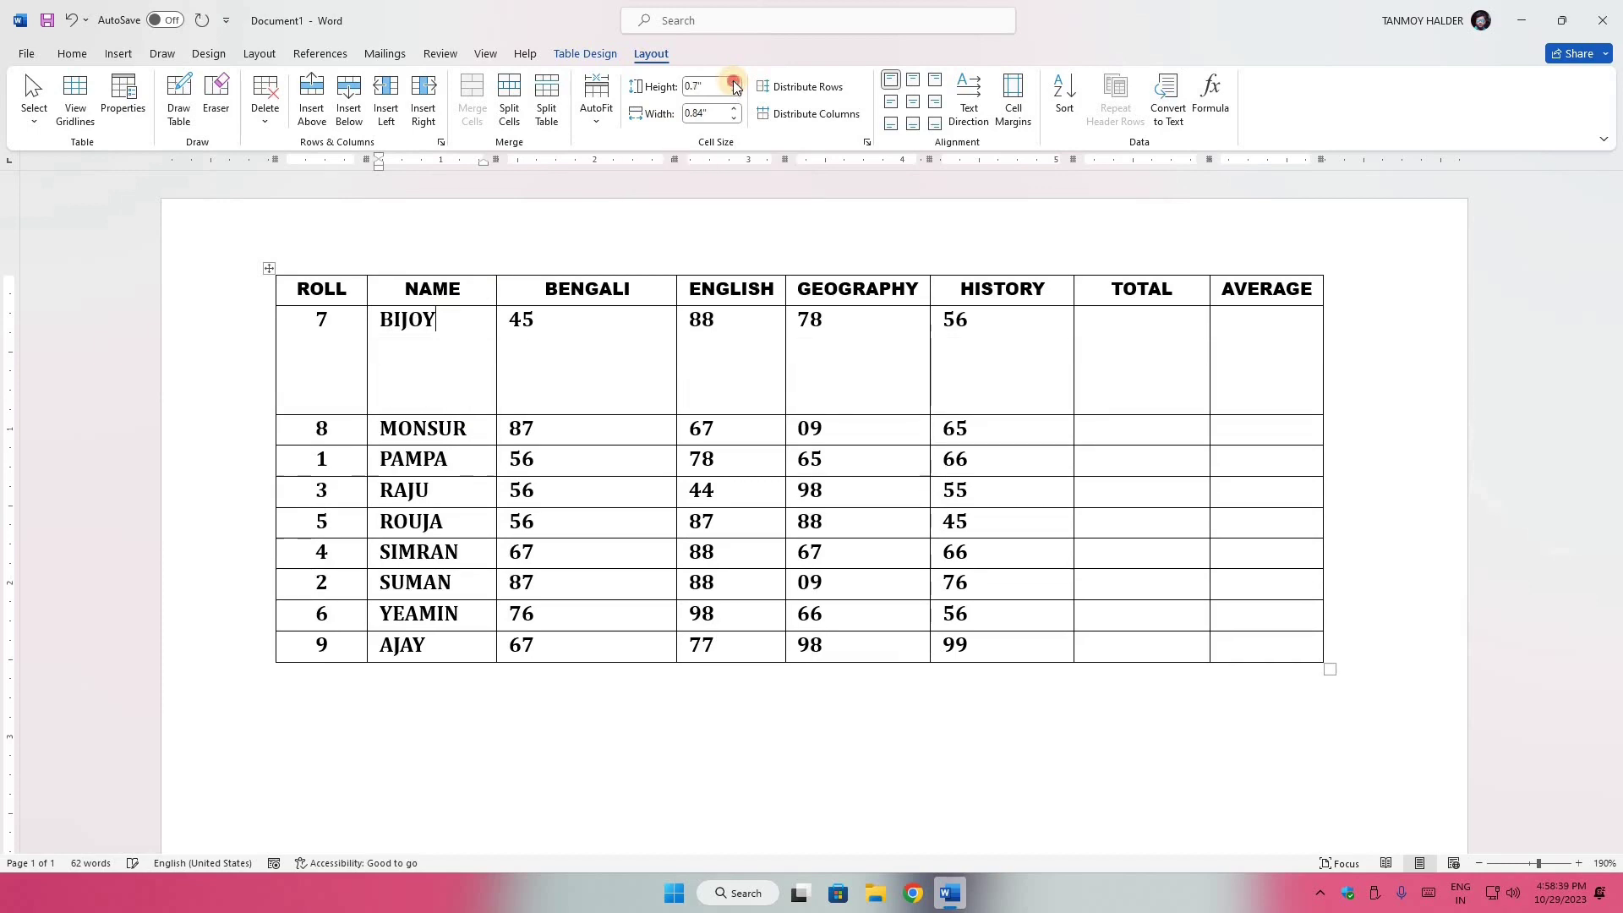
left_click(733, 82)
left_click(733, 83)
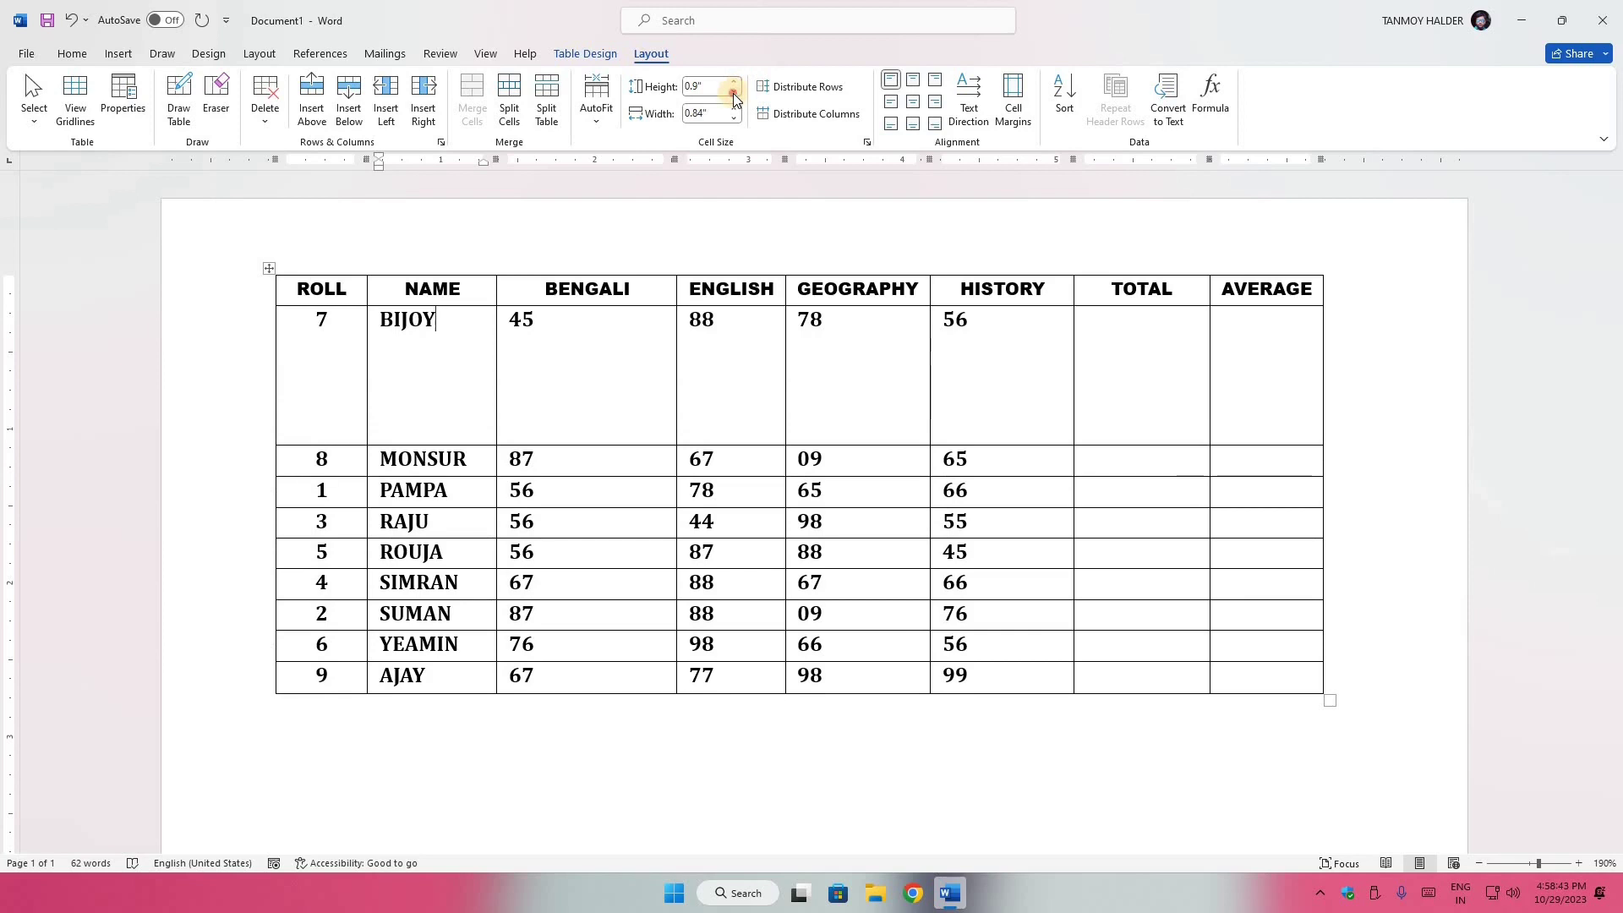
left_click(732, 93)
left_click(733, 93)
left_click(733, 93)
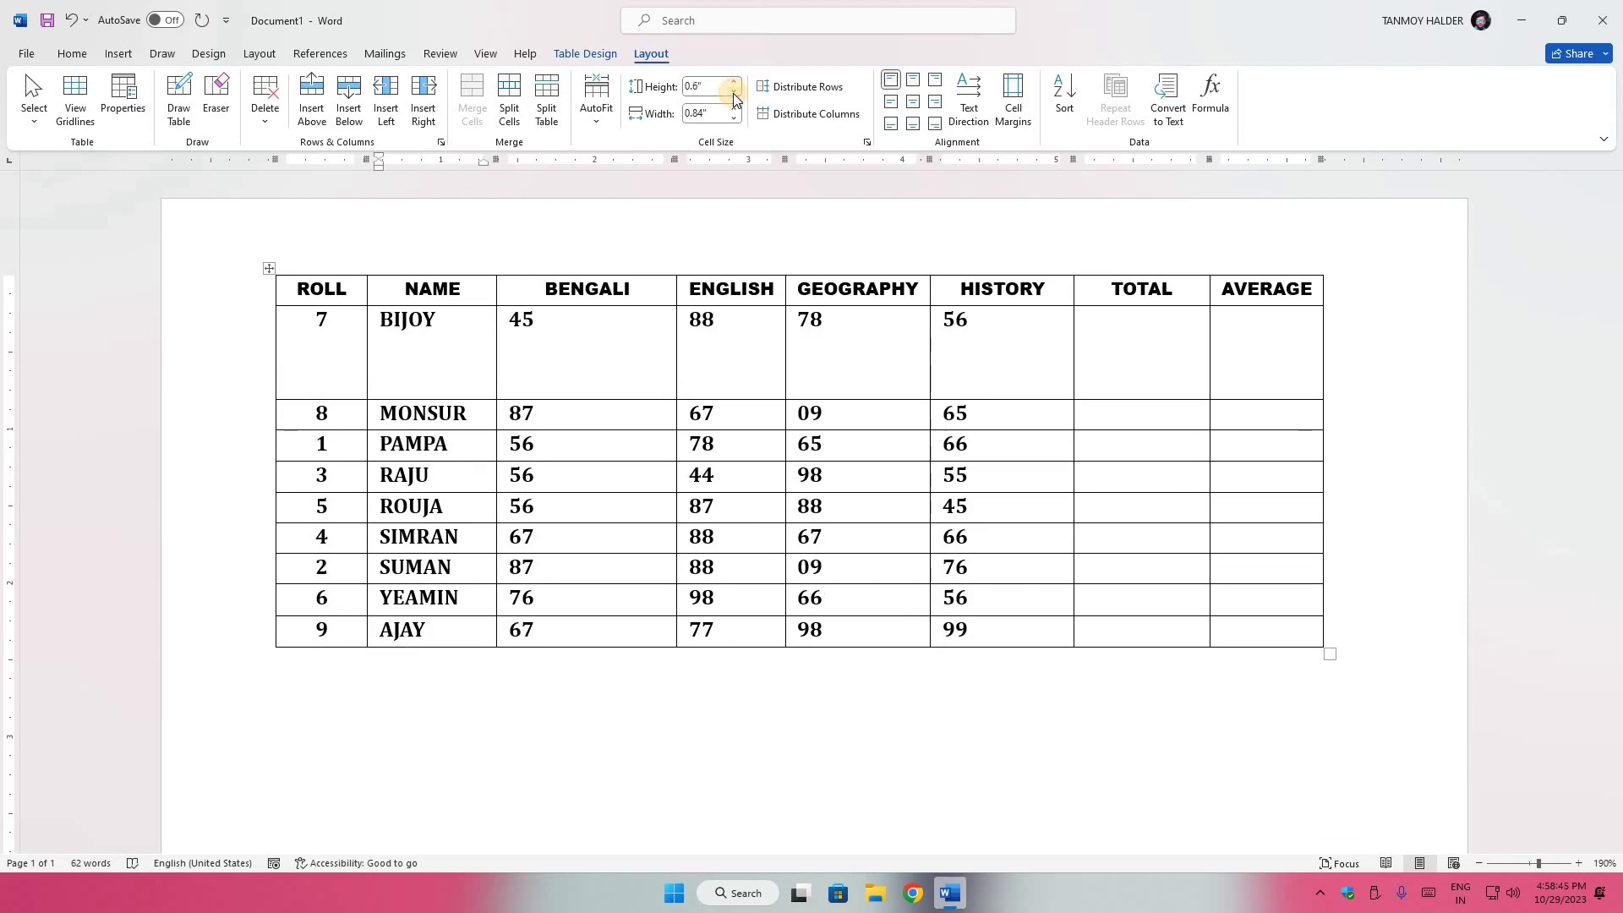
left_click(732, 93)
left_click(733, 93)
left_click(733, 93)
left_click(733, 93)
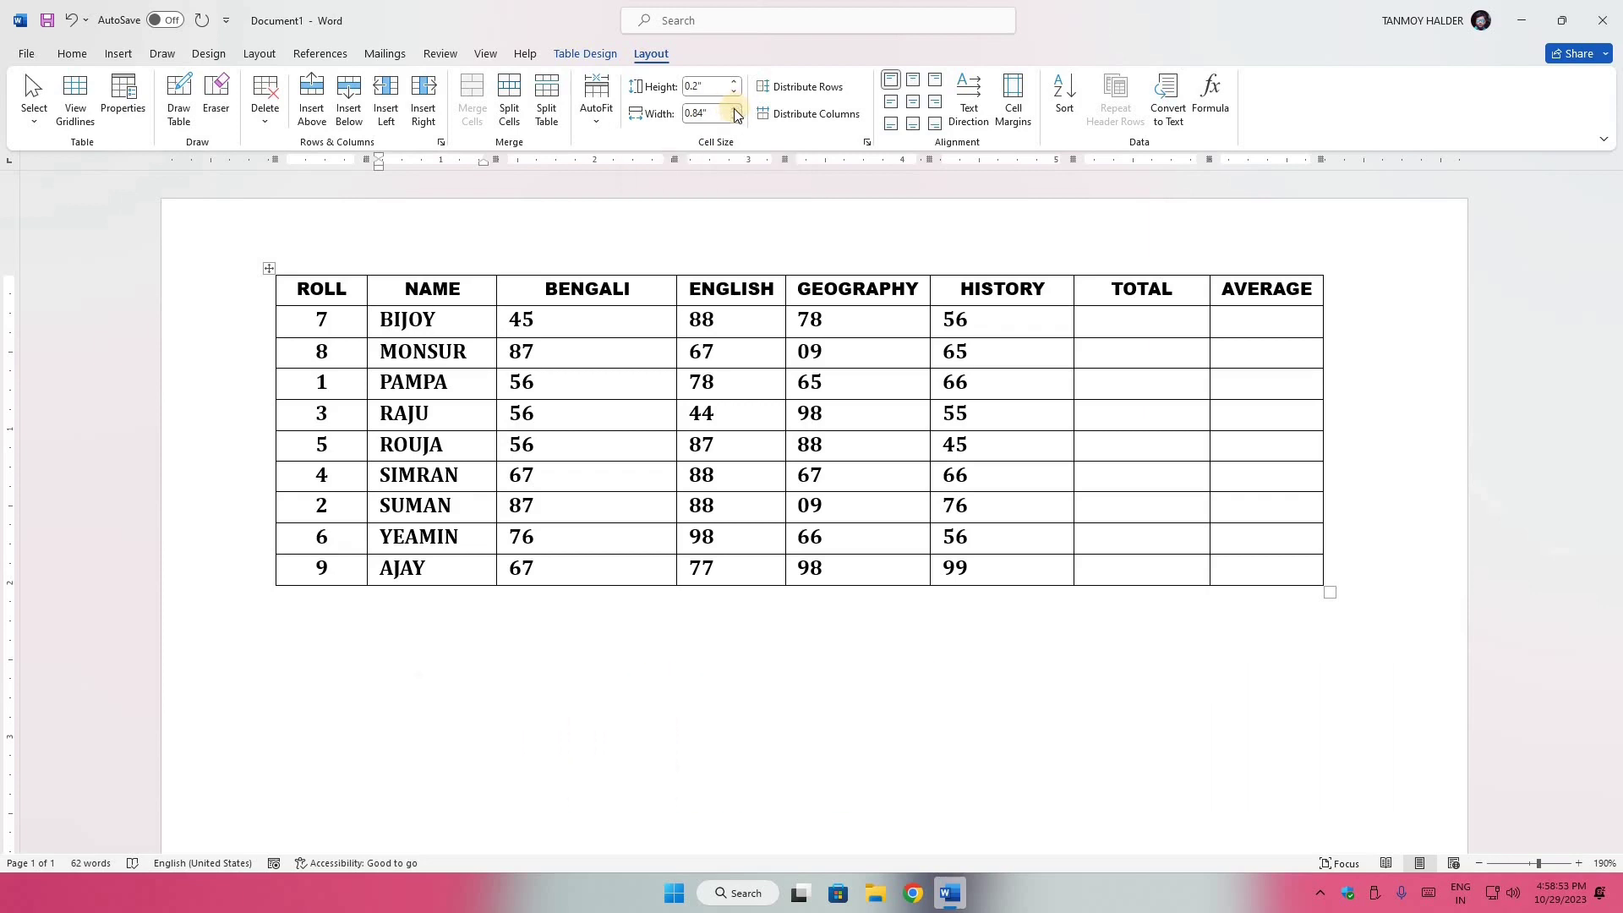
left_click(456, 320)
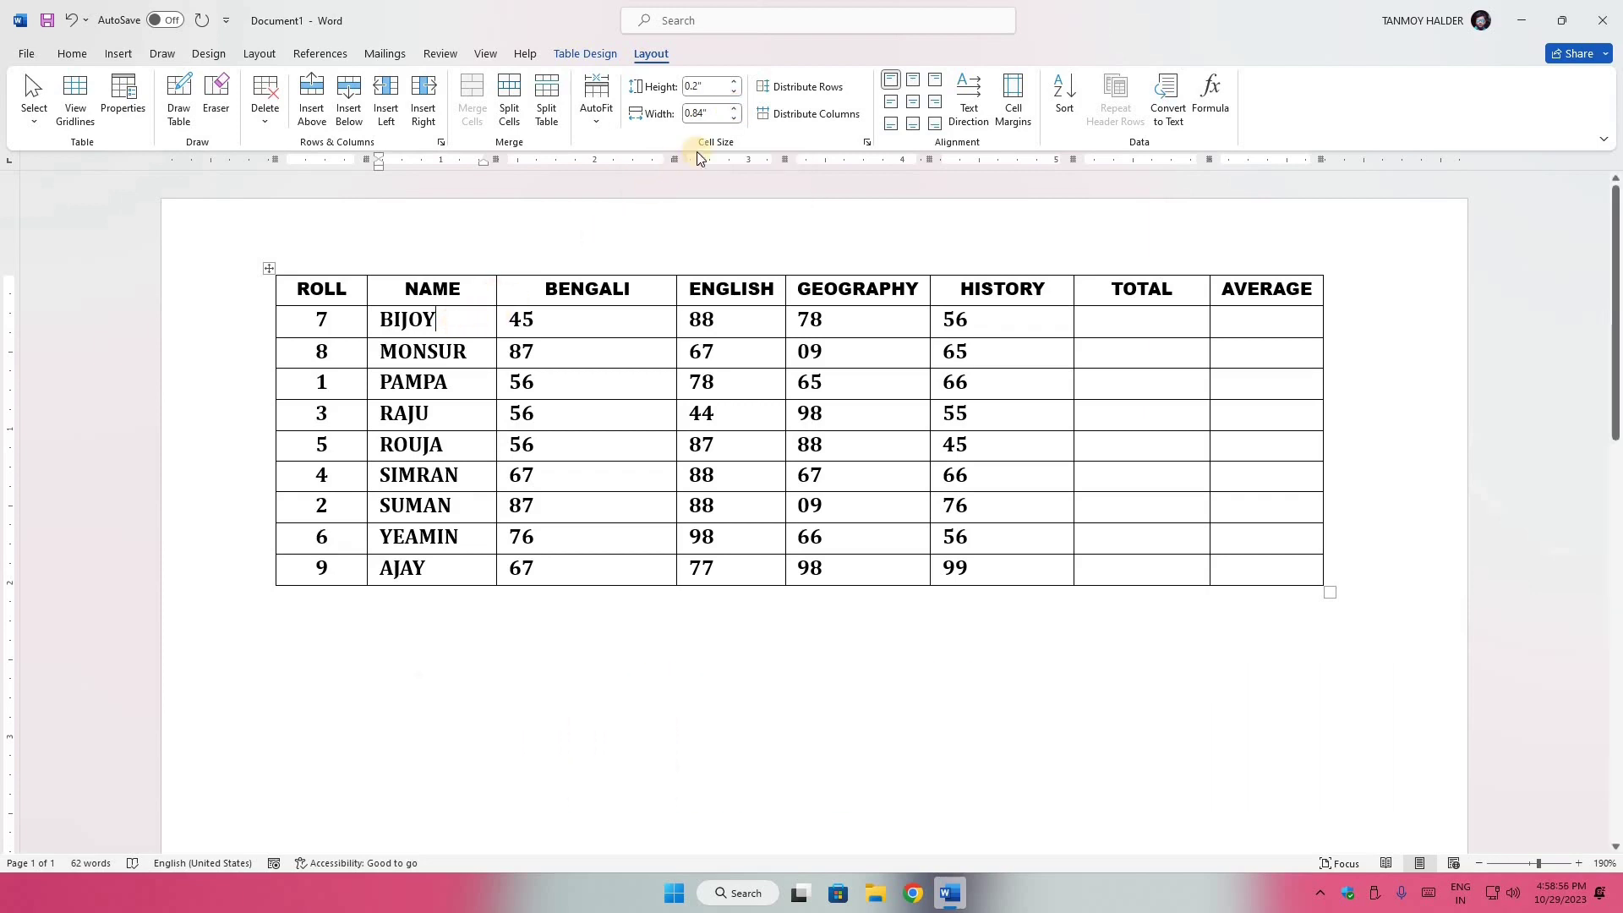
- Raise the NAME column width with the spinner, then bring it back down to 0.8"
left_click(733, 109)
left_click(733, 109)
left_click(734, 109)
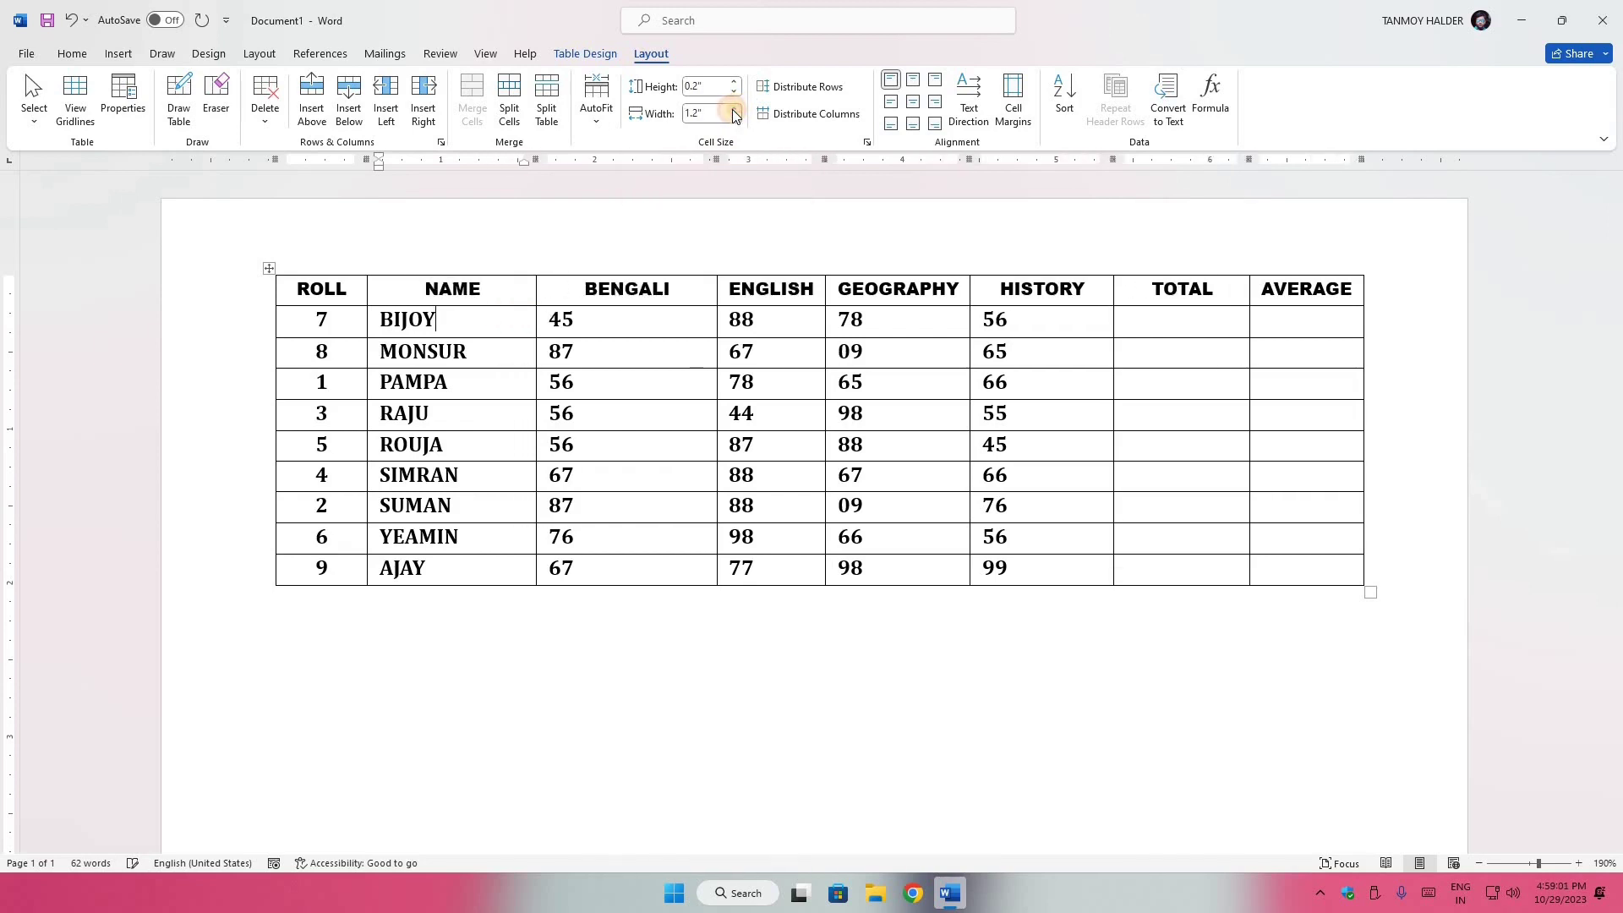
left_click(734, 109)
left_click(734, 109)
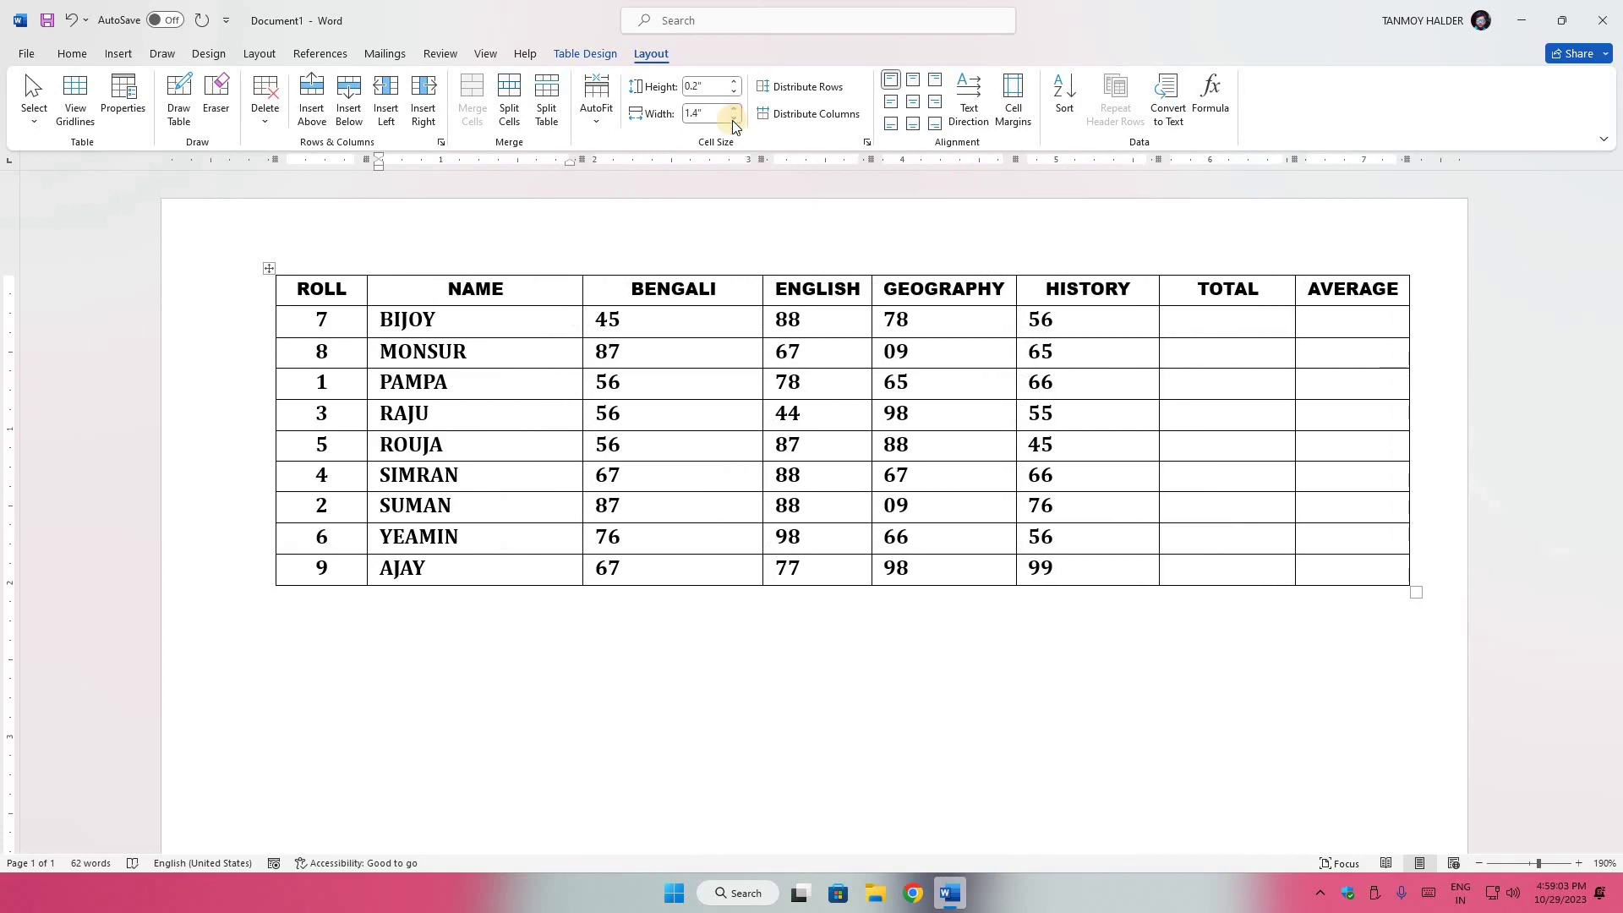
left_click(733, 119)
left_click(732, 119)
left_click(733, 120)
left_click(733, 119)
left_click(733, 119)
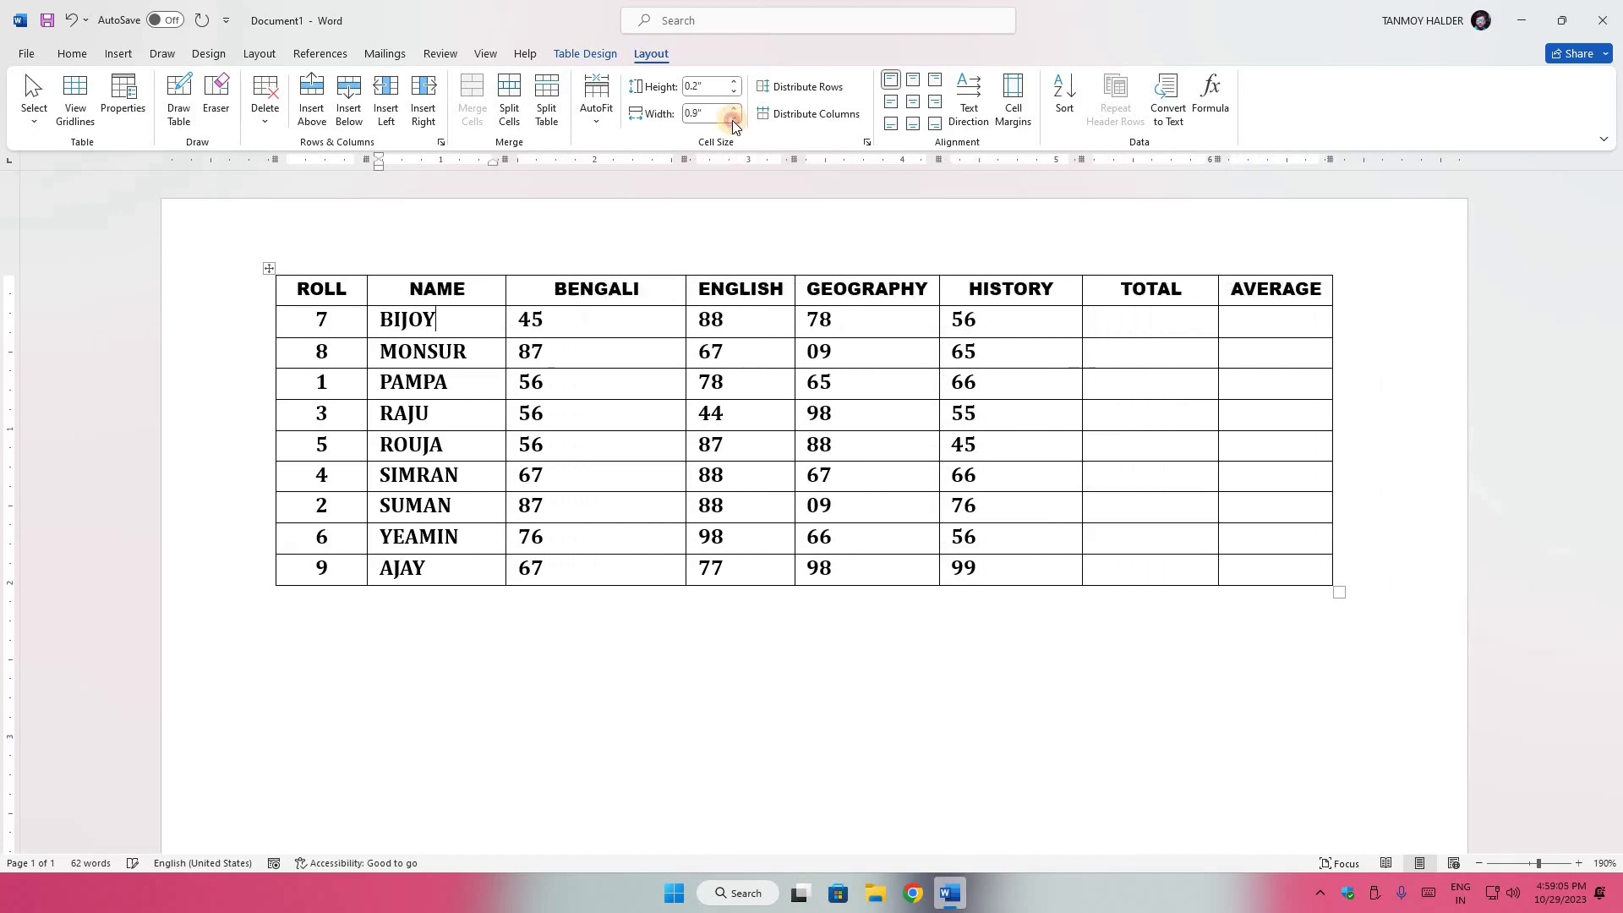
left_click(733, 119)
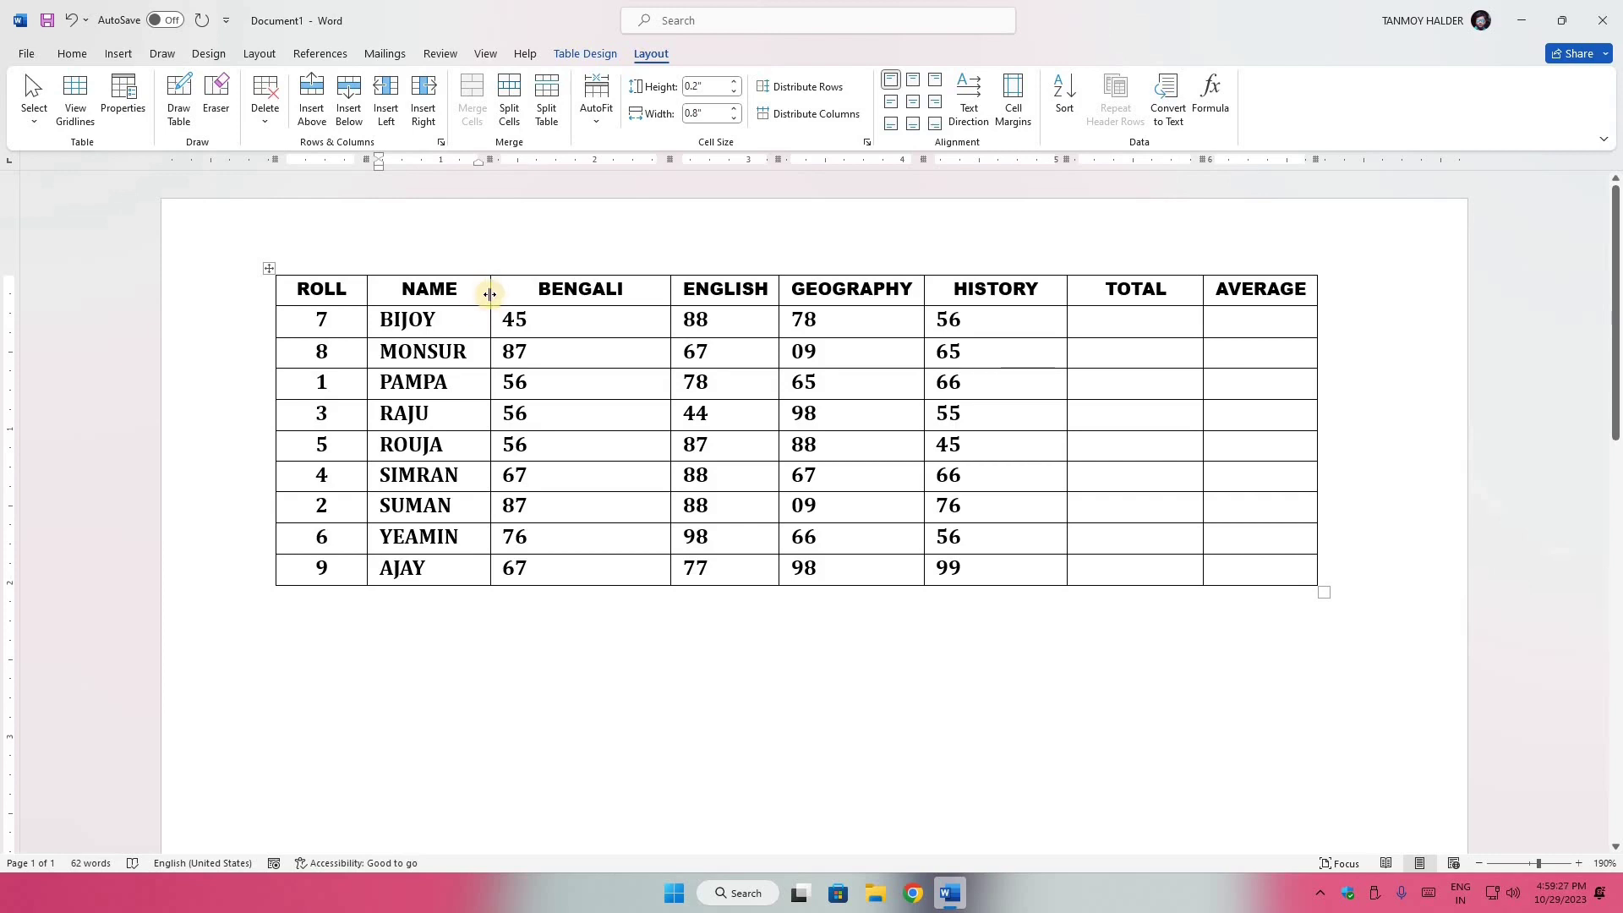
- Widen the NAME column to 0.84" and make the header row slightly taller than the data rows
mouse_move(495, 292)
left_mouse_down()
mouse_move(545, 292)
mouse_move(486, 299)
left_mouse_up()
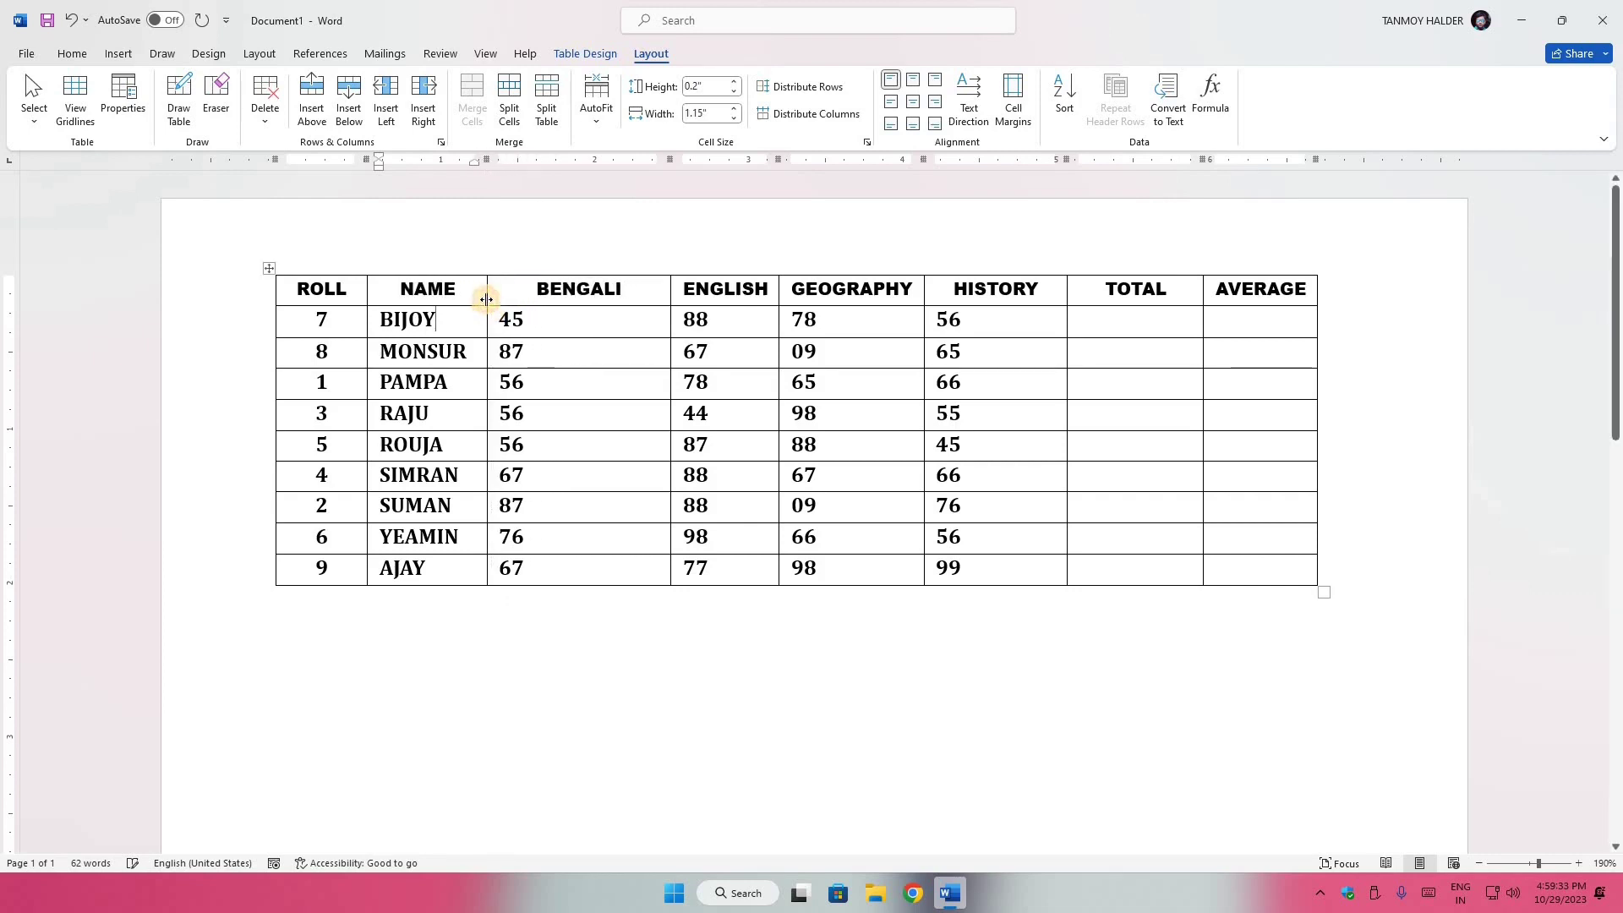
left_click(488, 296)
left_click(486, 292)
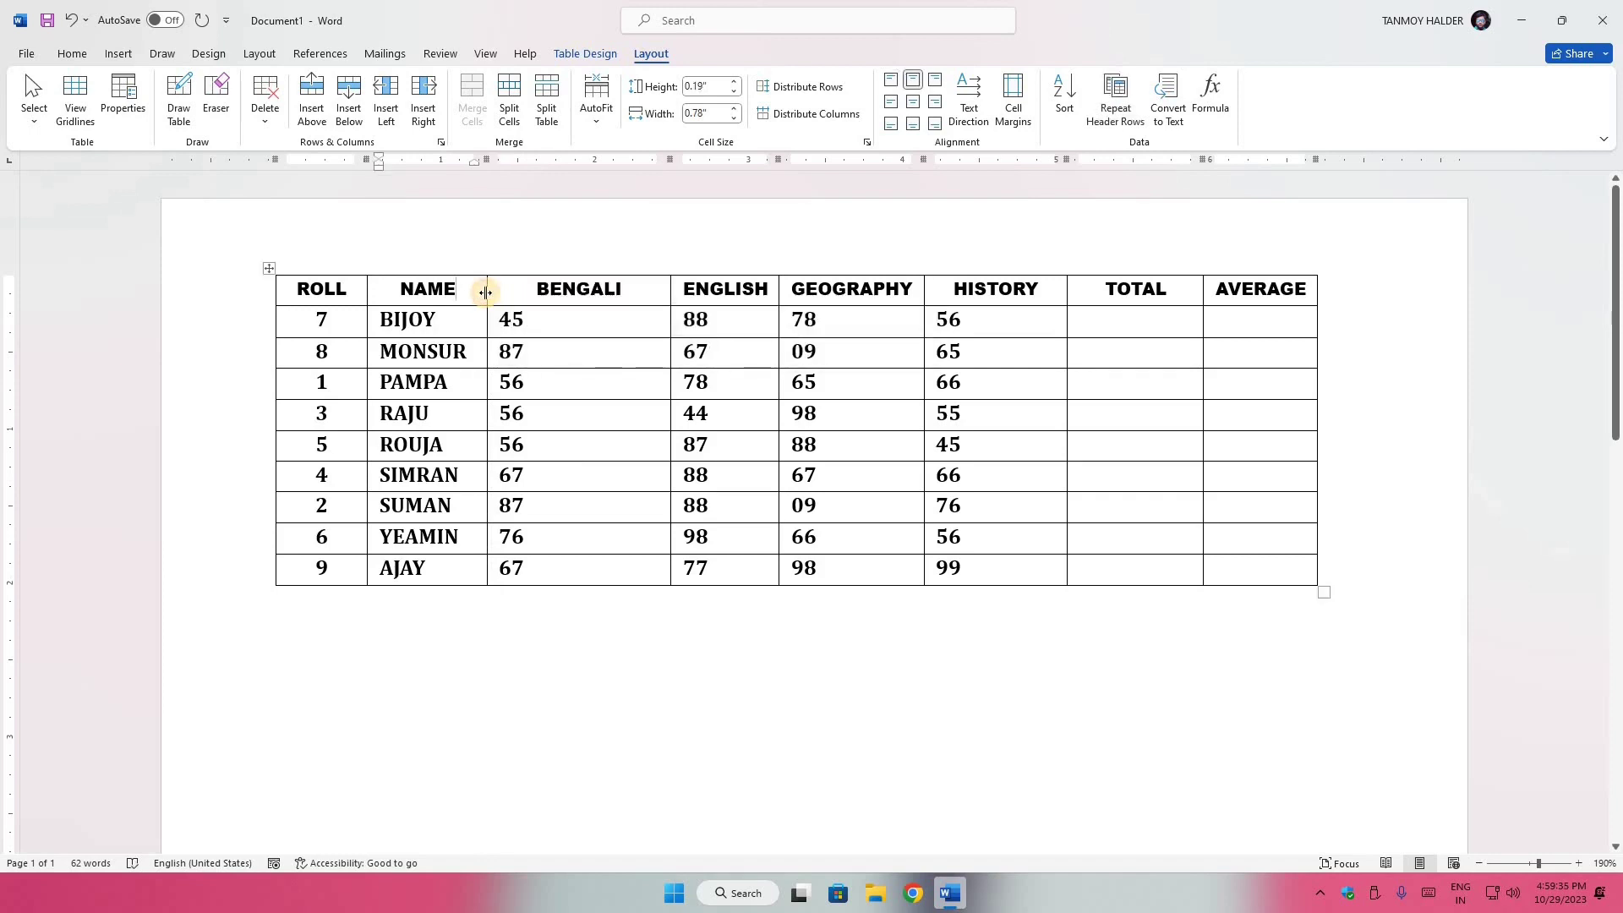
left_click_drag(487, 292, 495, 295)
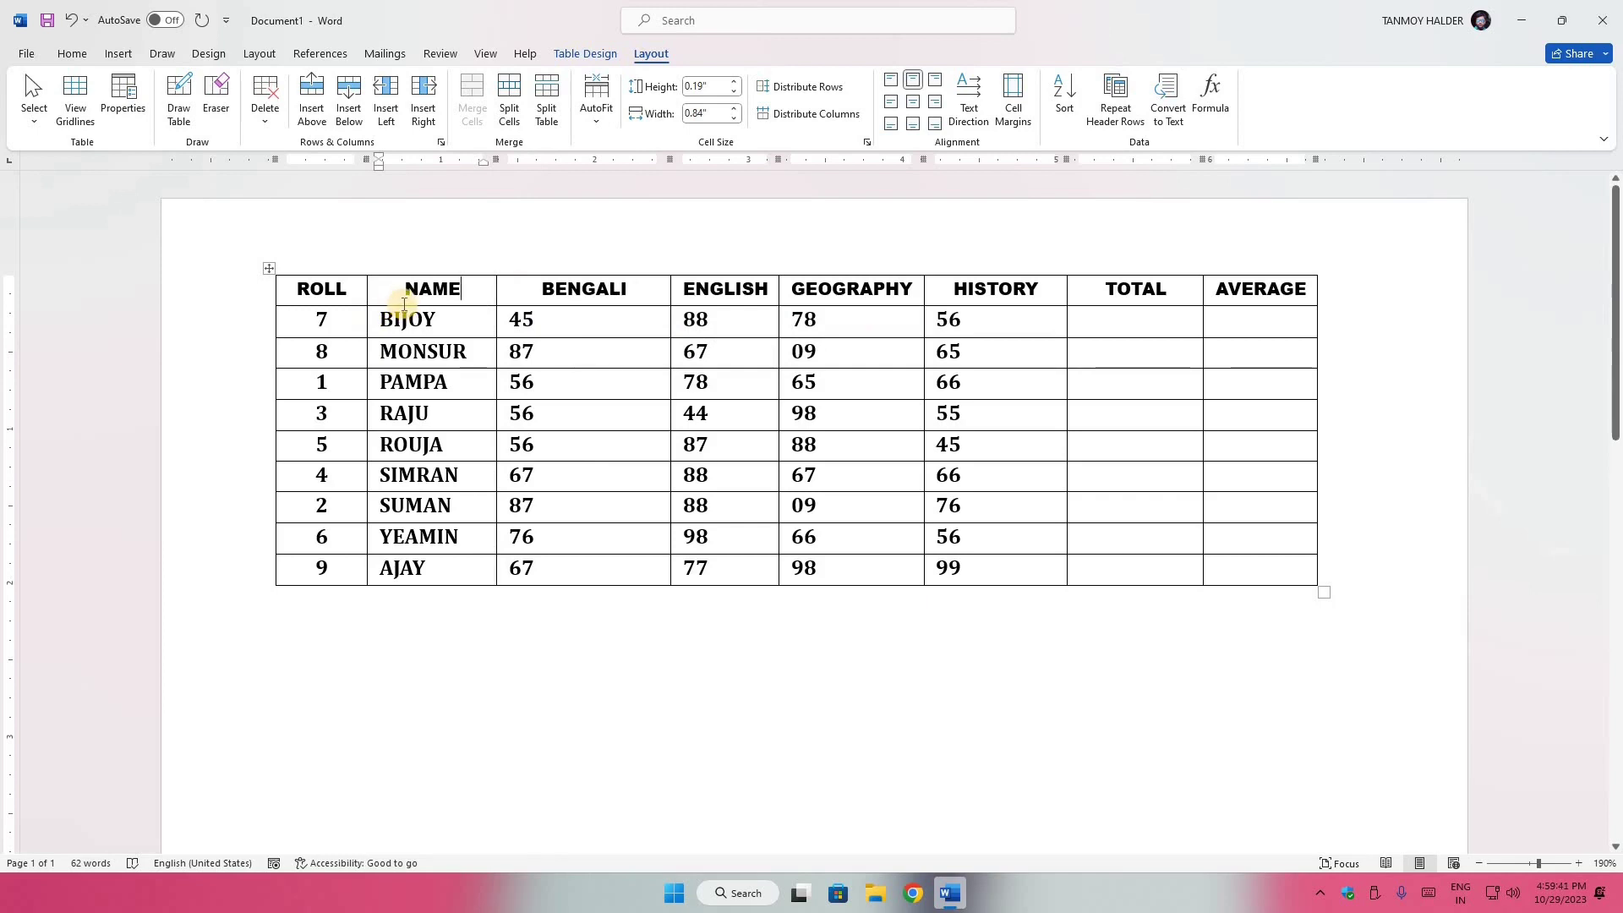
mouse_move(412, 305)
left_mouse_down()
mouse_move(419, 380)
mouse_move(421, 318)
left_mouse_up()
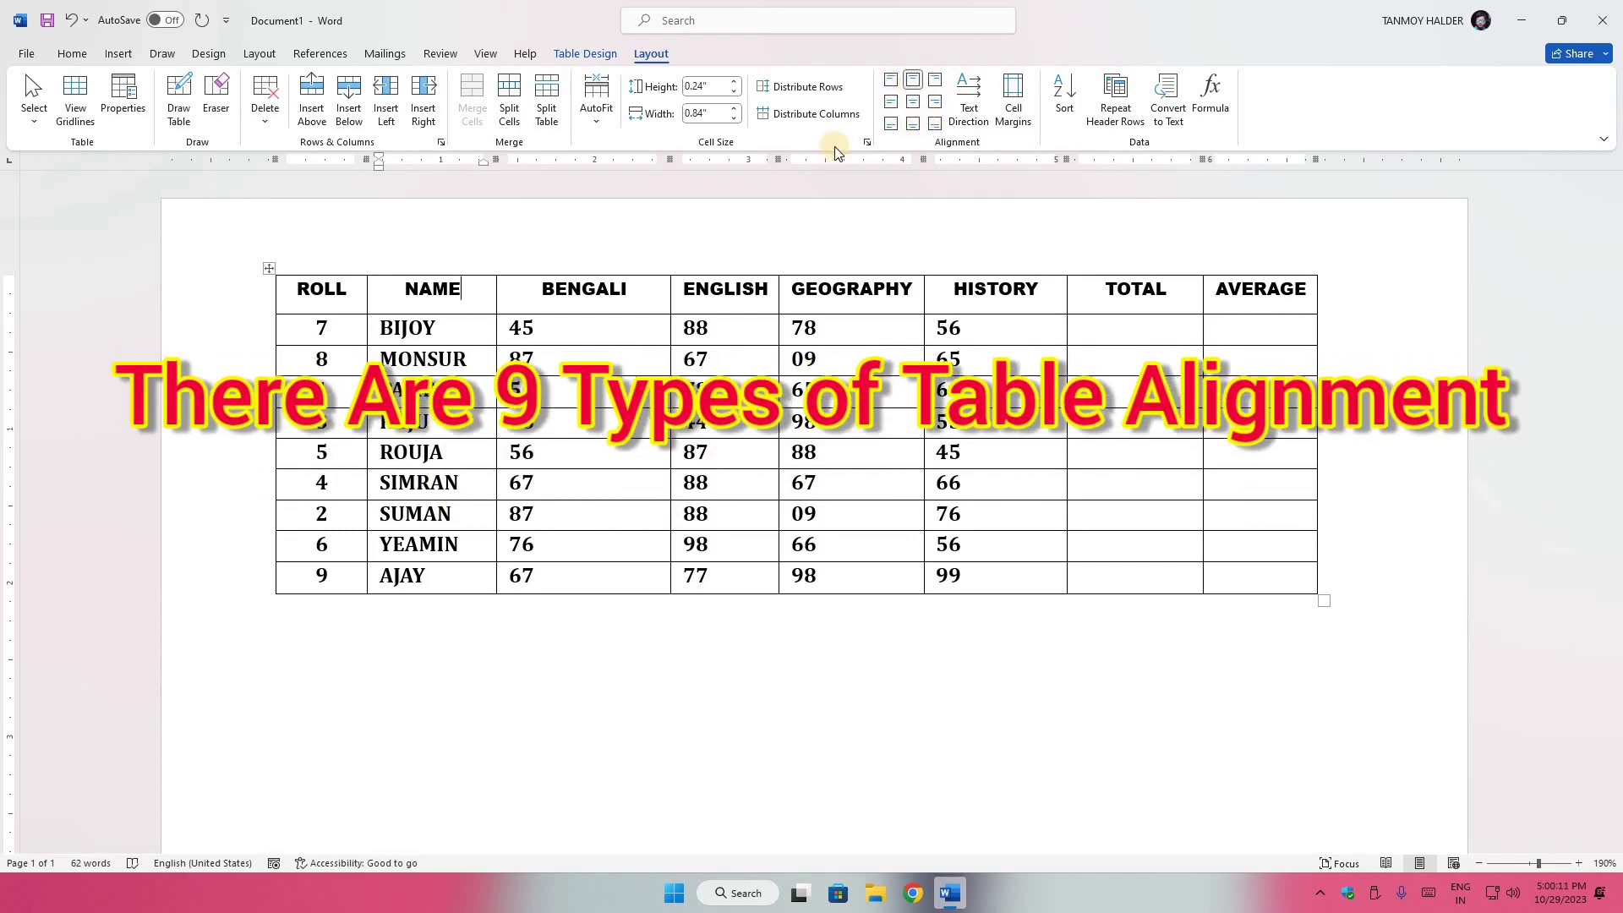
- Insert a 3-column table below the marks table, then undo it
left_click(561, 632)
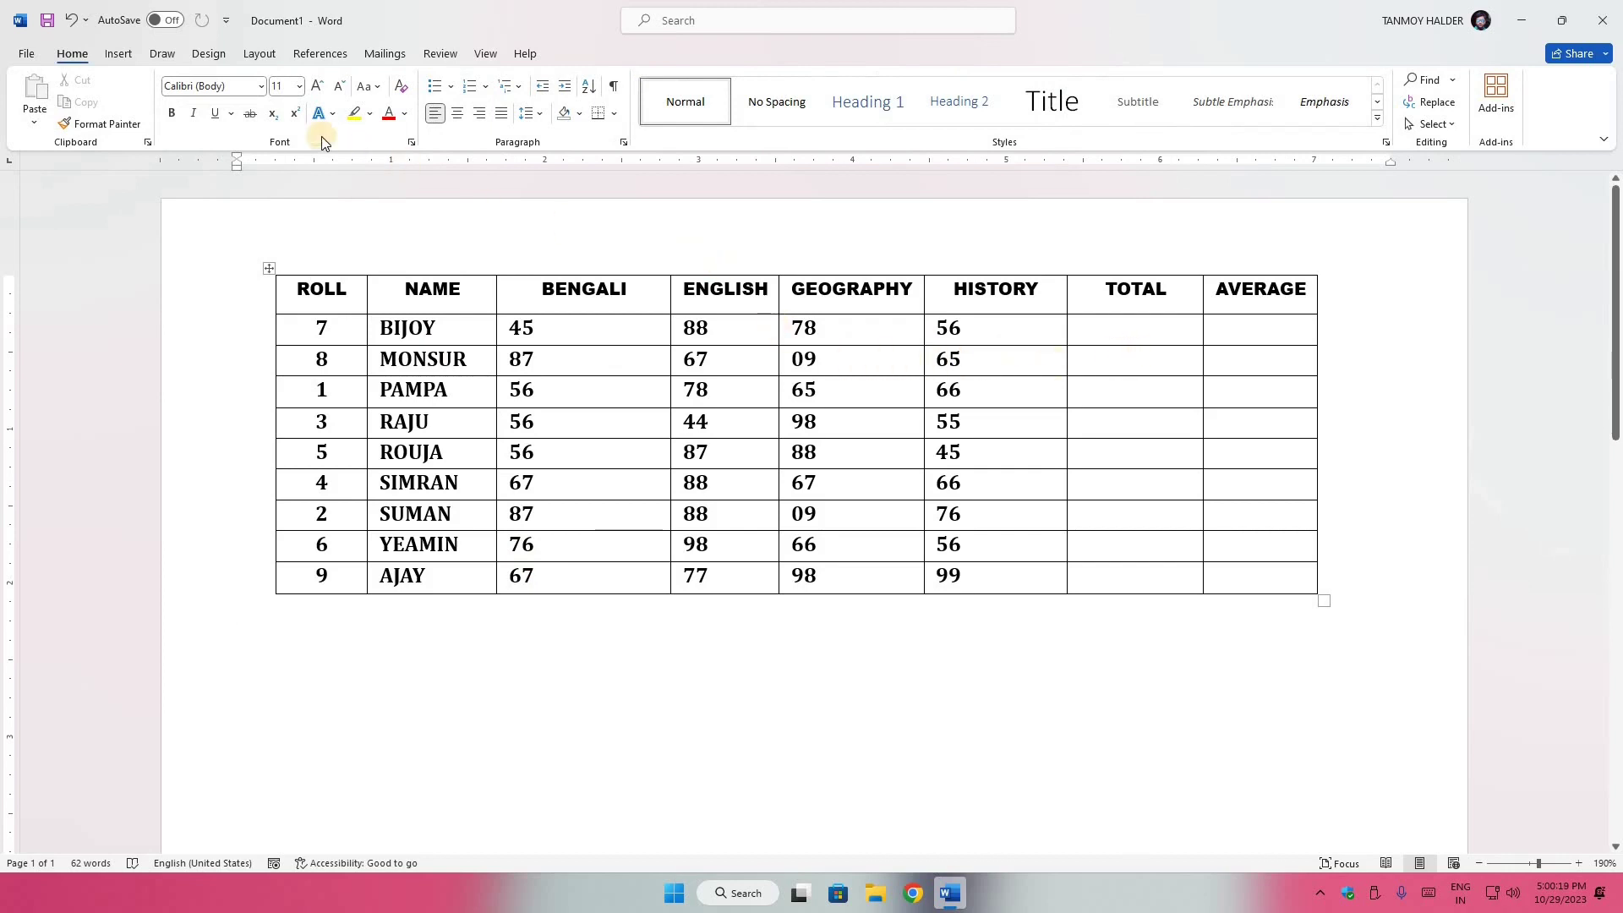
left_click(127, 56)
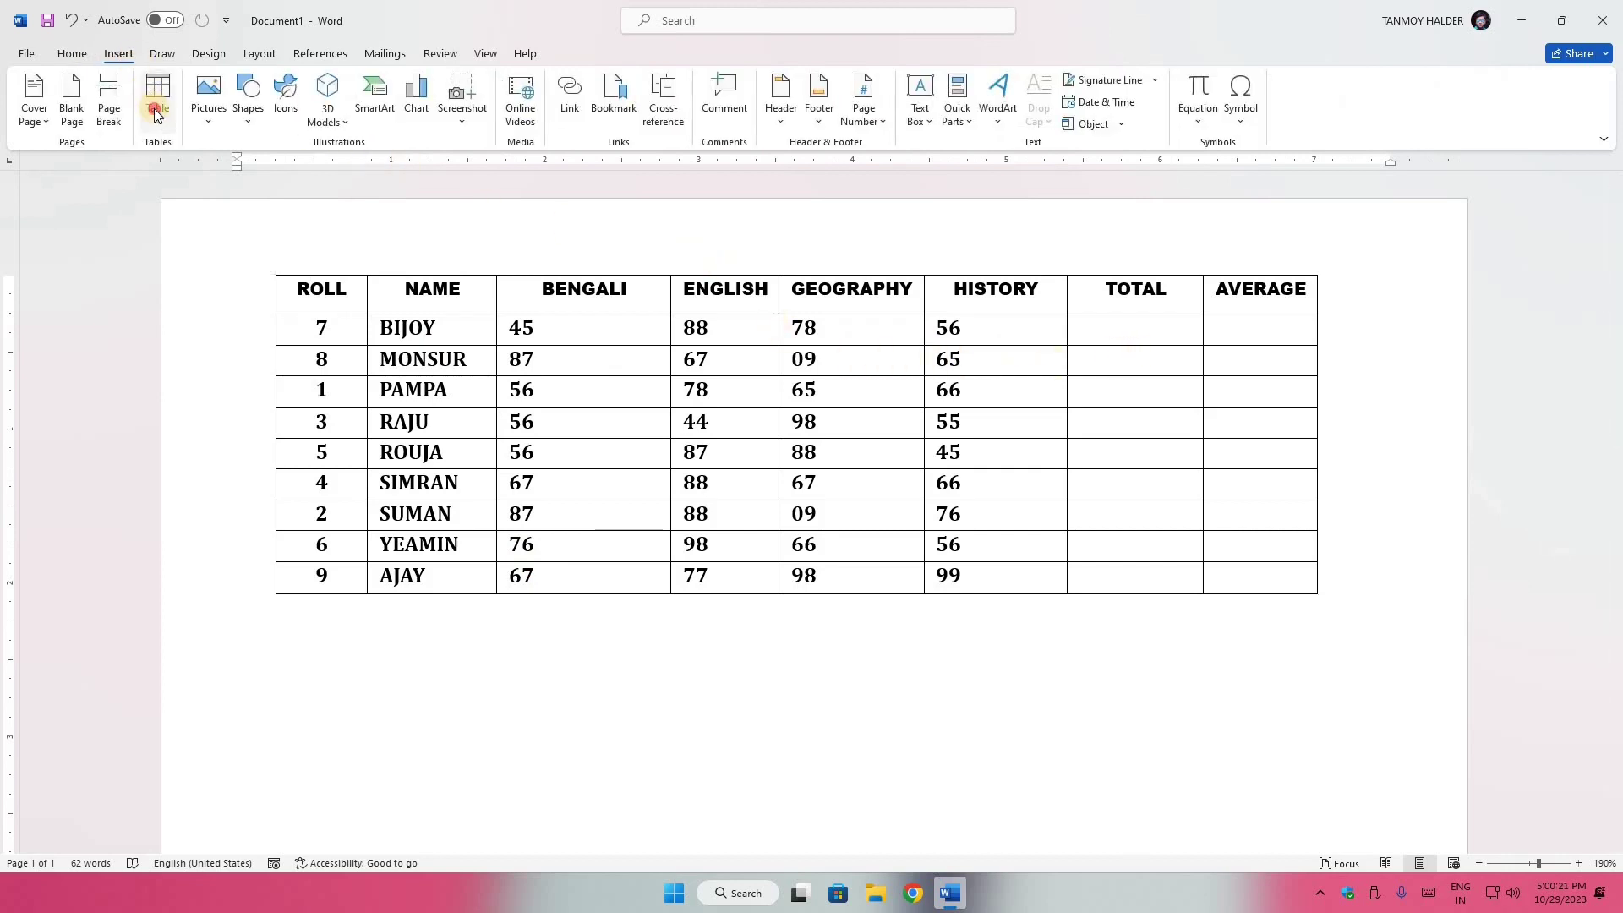
left_click(157, 109)
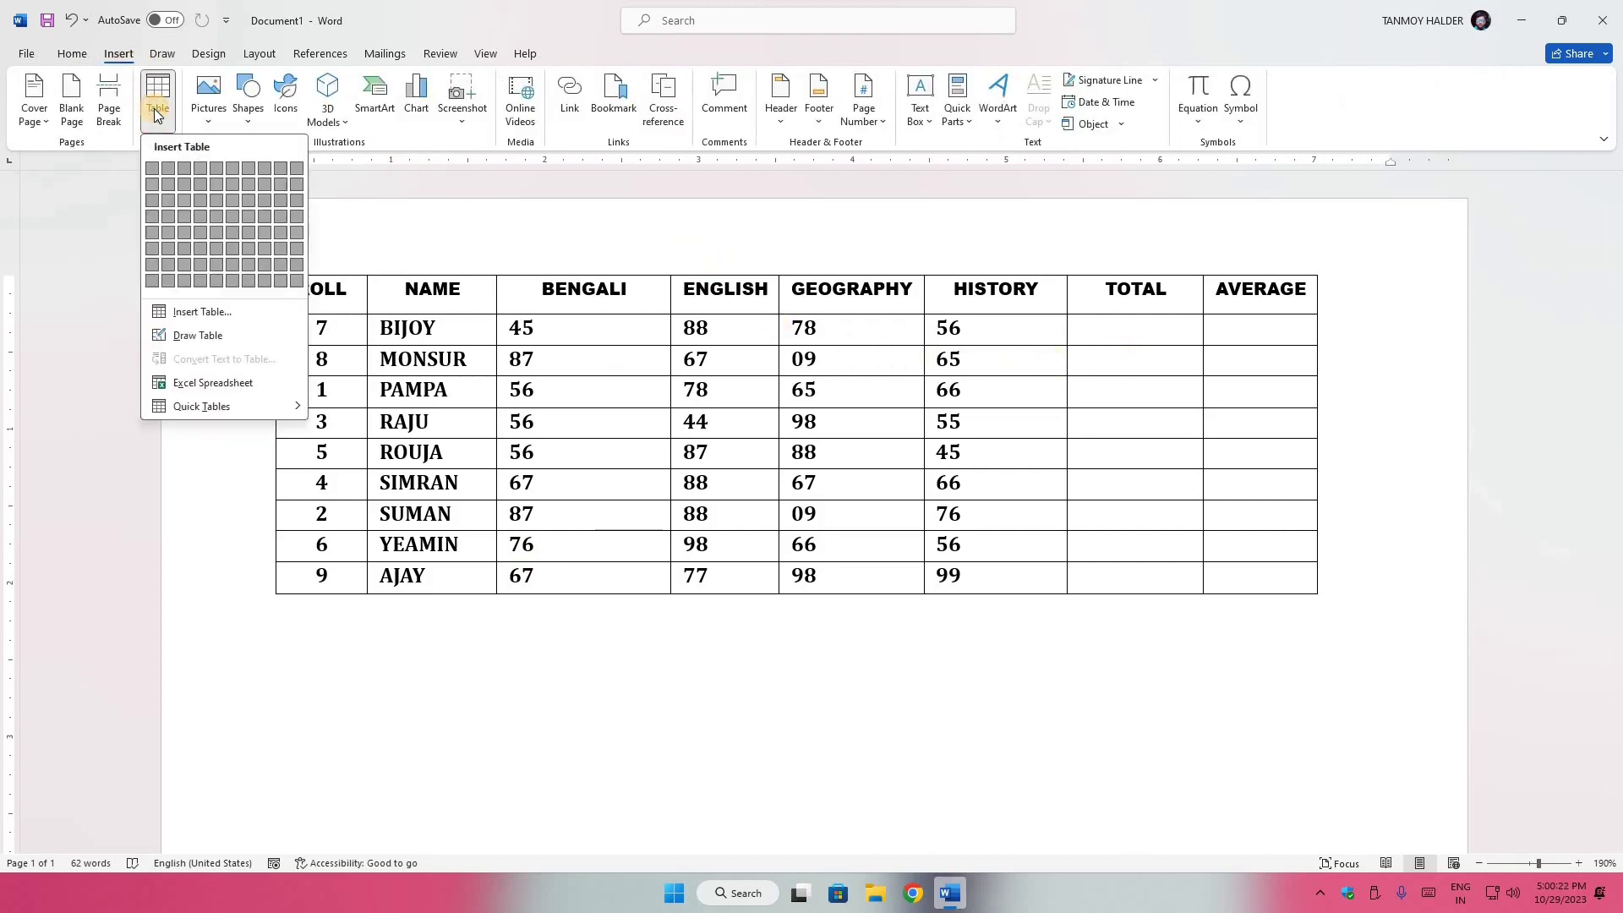
left_click(208, 312)
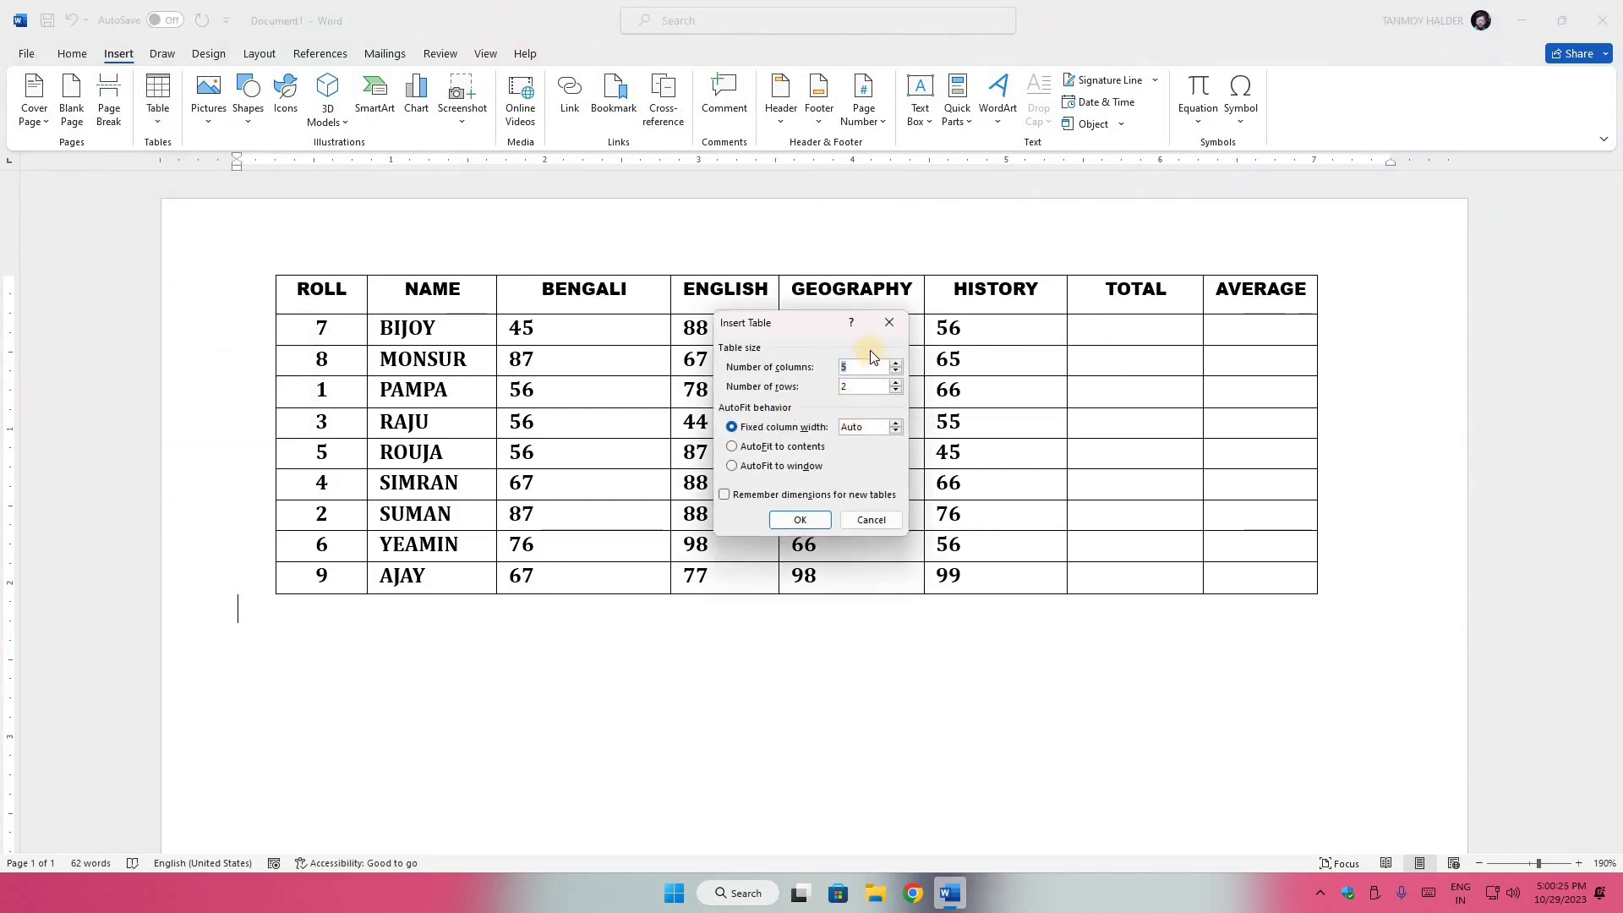
key("BackSpace")
type("3")
left_click(800, 519)
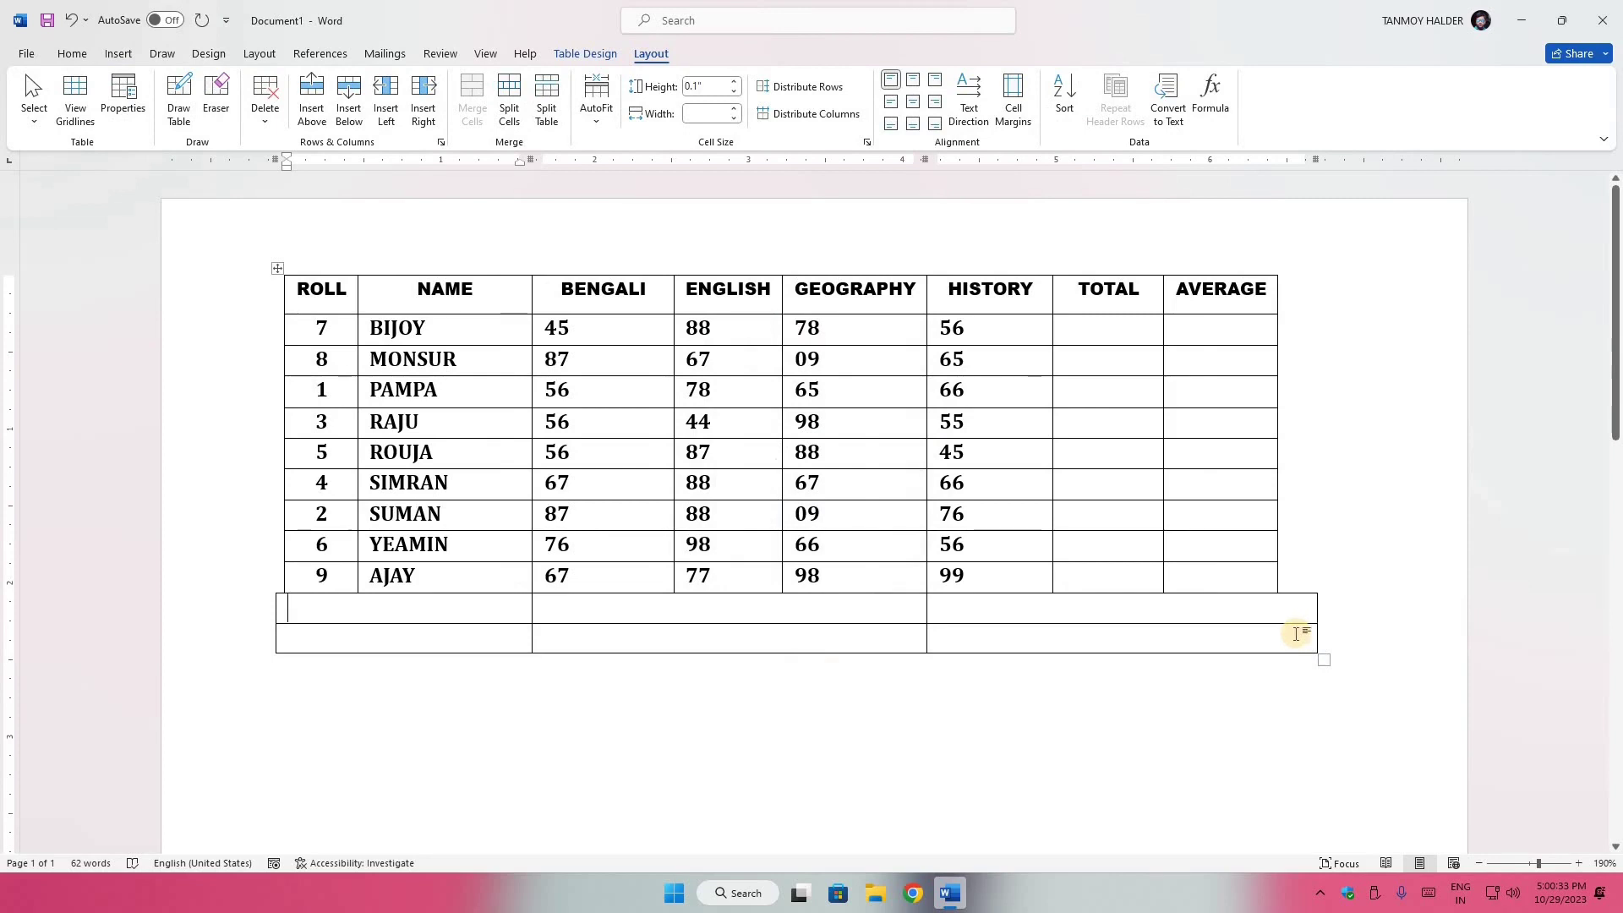
key("ctrl+z")
- On a new line below the marks table, set up Insert Table with 3 columns and 2 rows
key("Return")
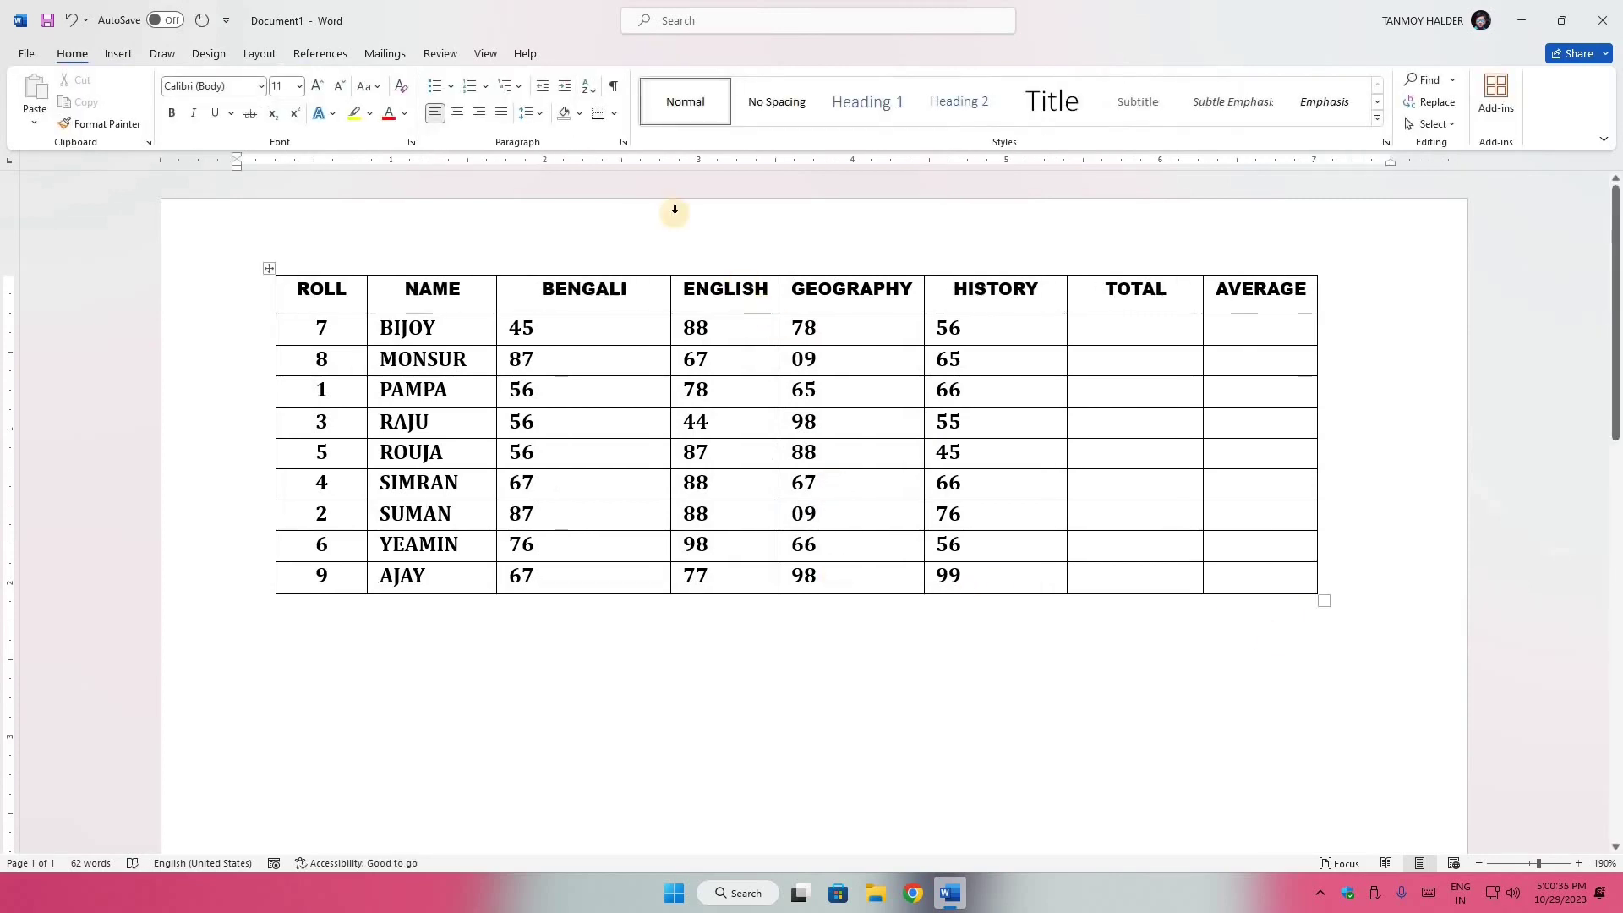
left_click(119, 53)
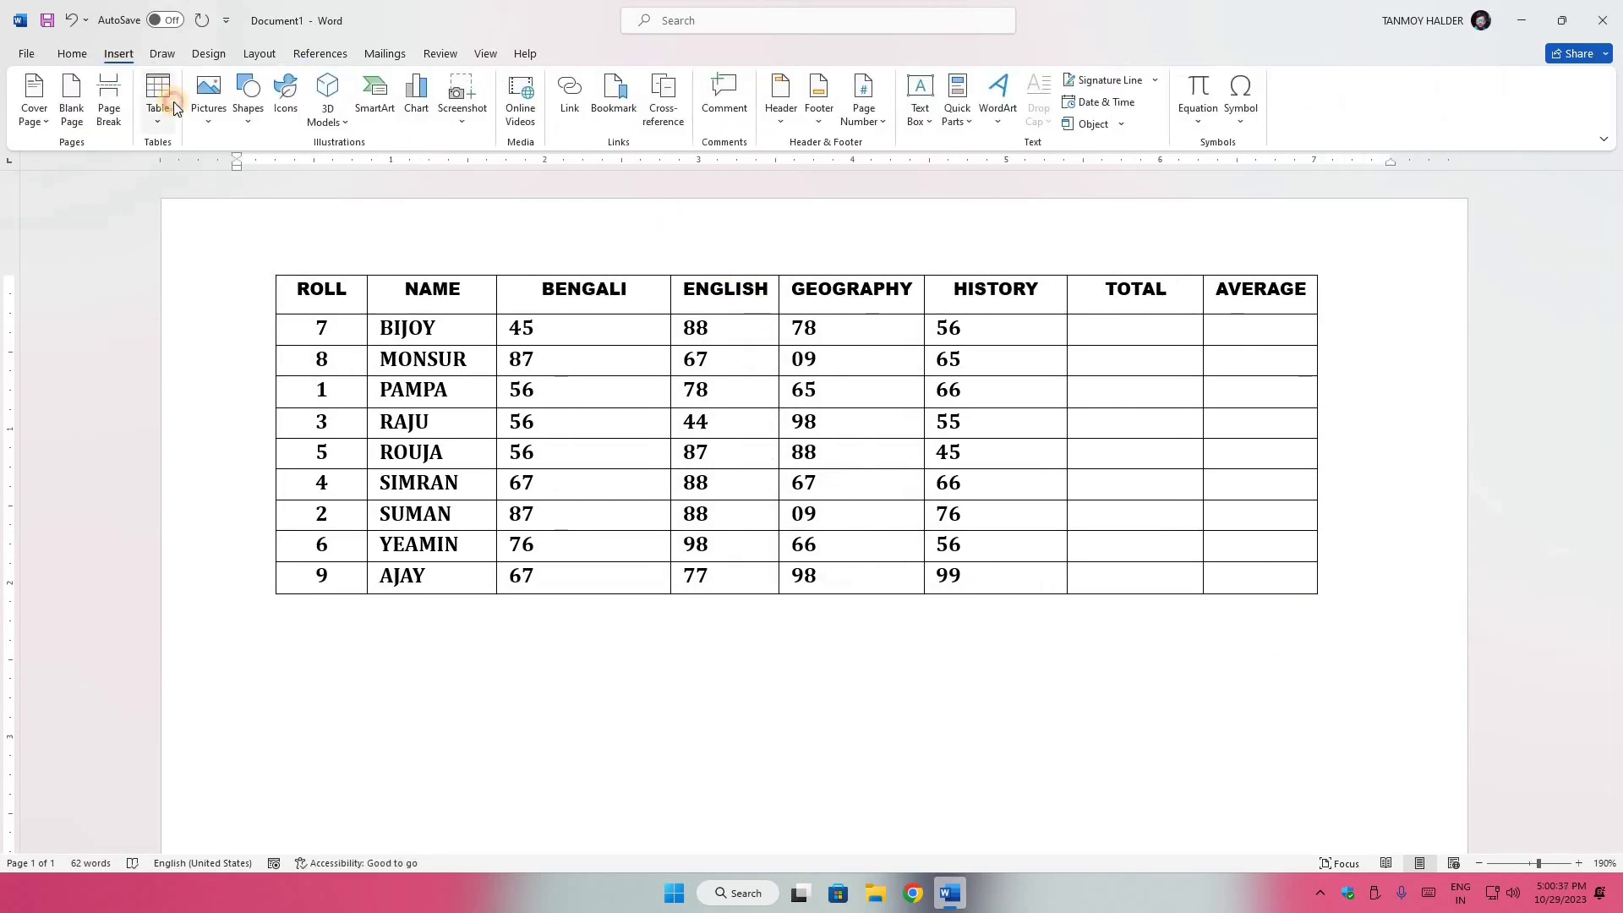
left_click(159, 100)
left_click(201, 312)
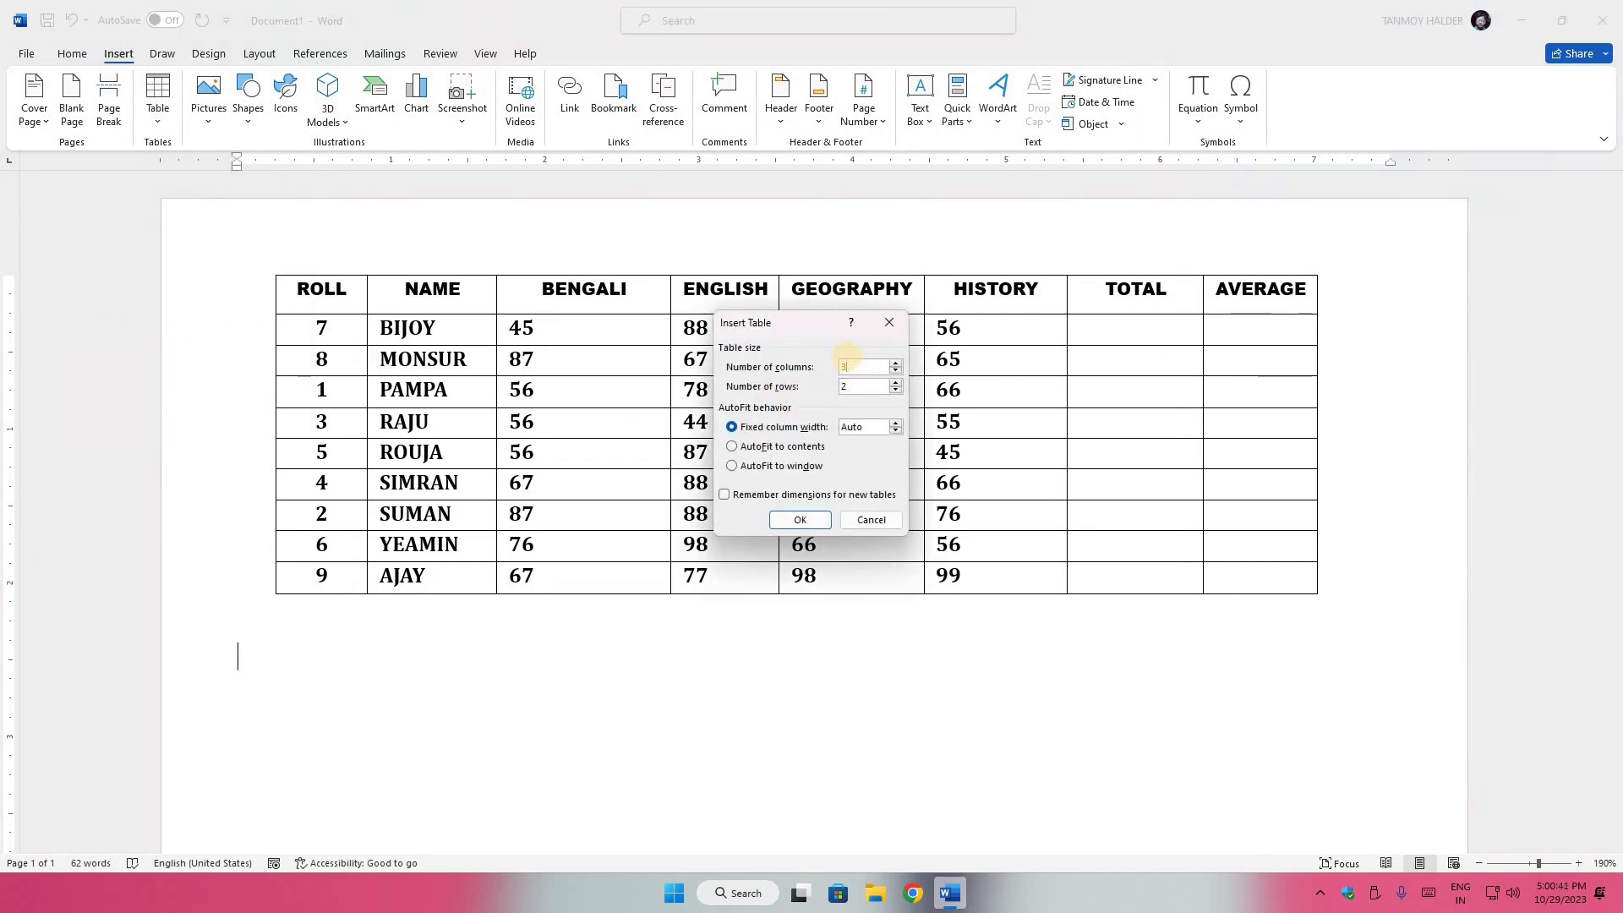
type("3")
- Insert the 3-by-2 table, resize it taller, and type LALBAGH in the first cell
left_click(795, 520)
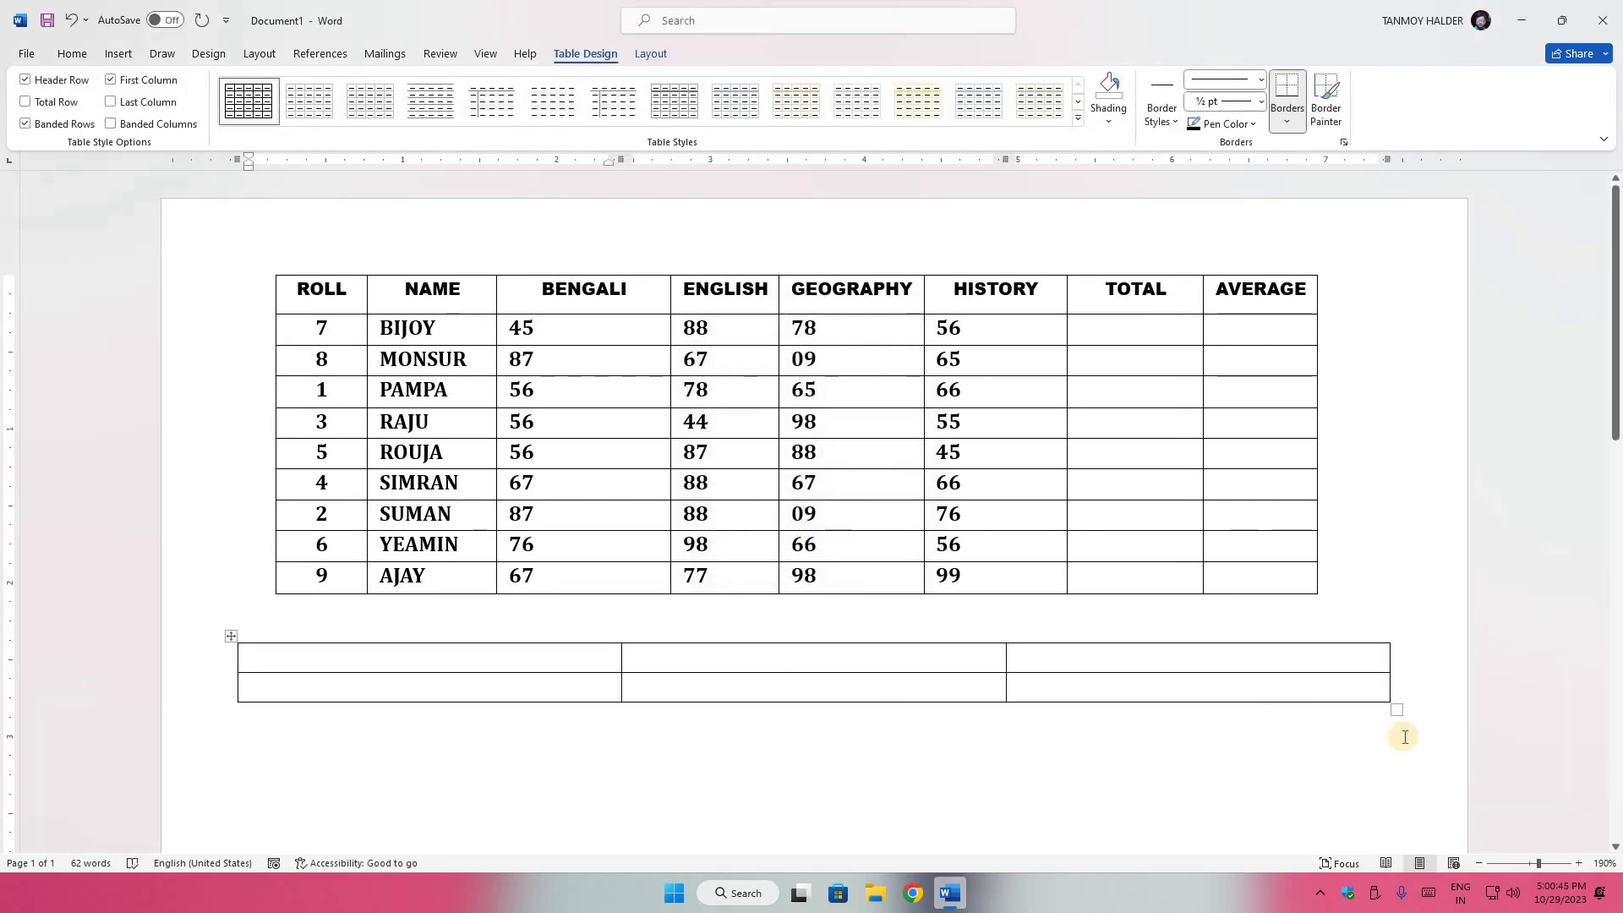
left_click_drag(1390, 706, 1208, 845)
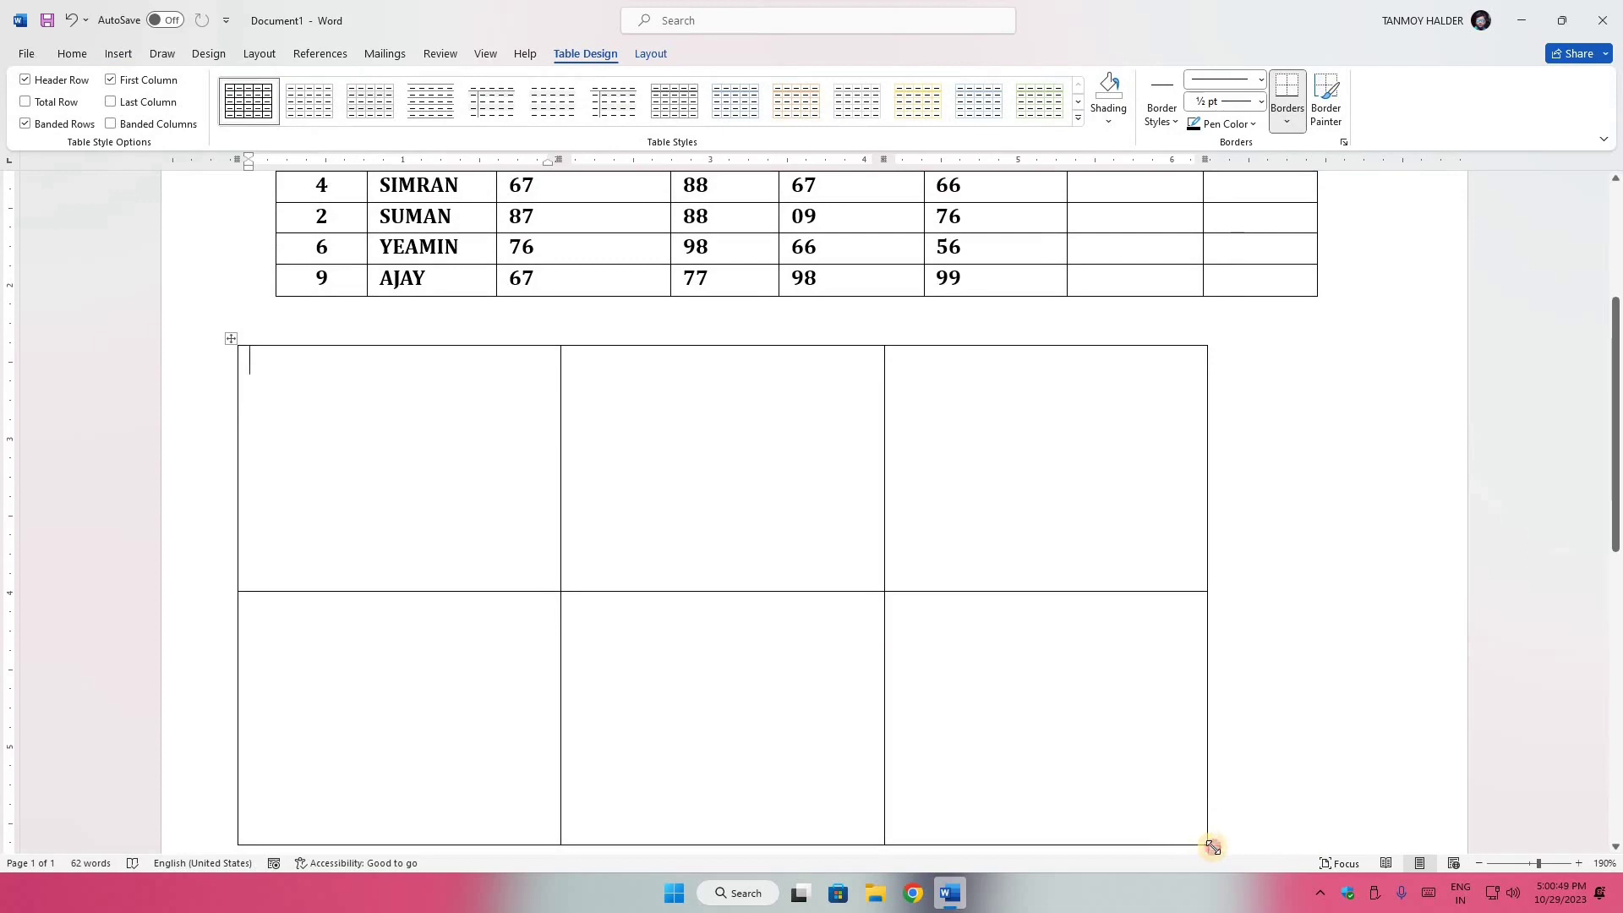
left_click_drag(1214, 848, 1208, 744)
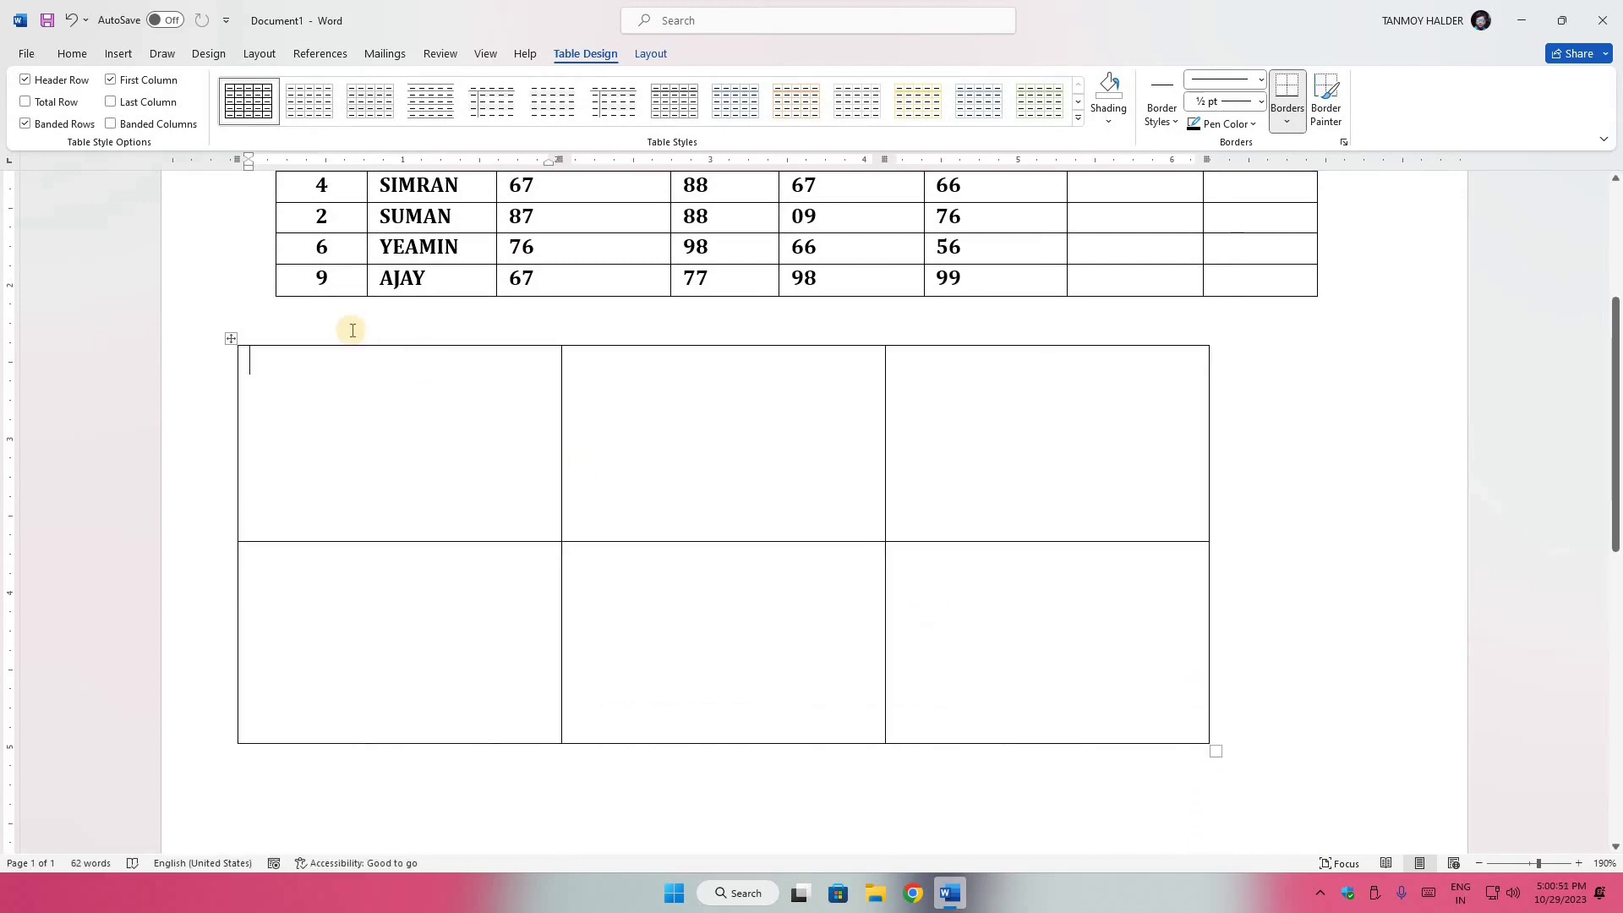
type("M")
type("LAL")
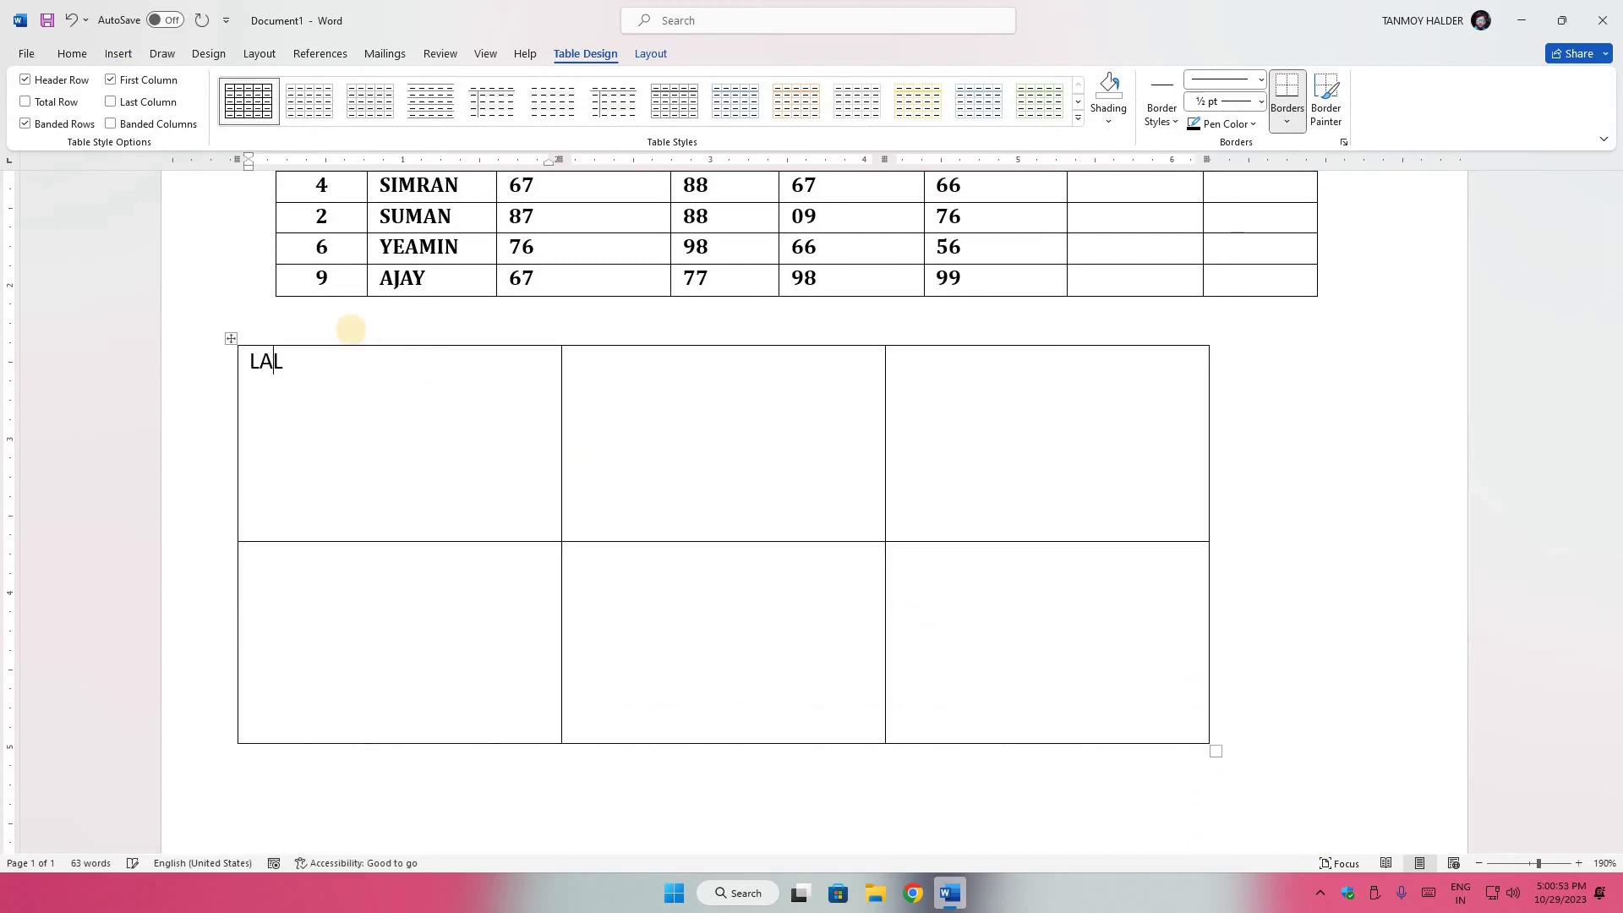
type("AGH")
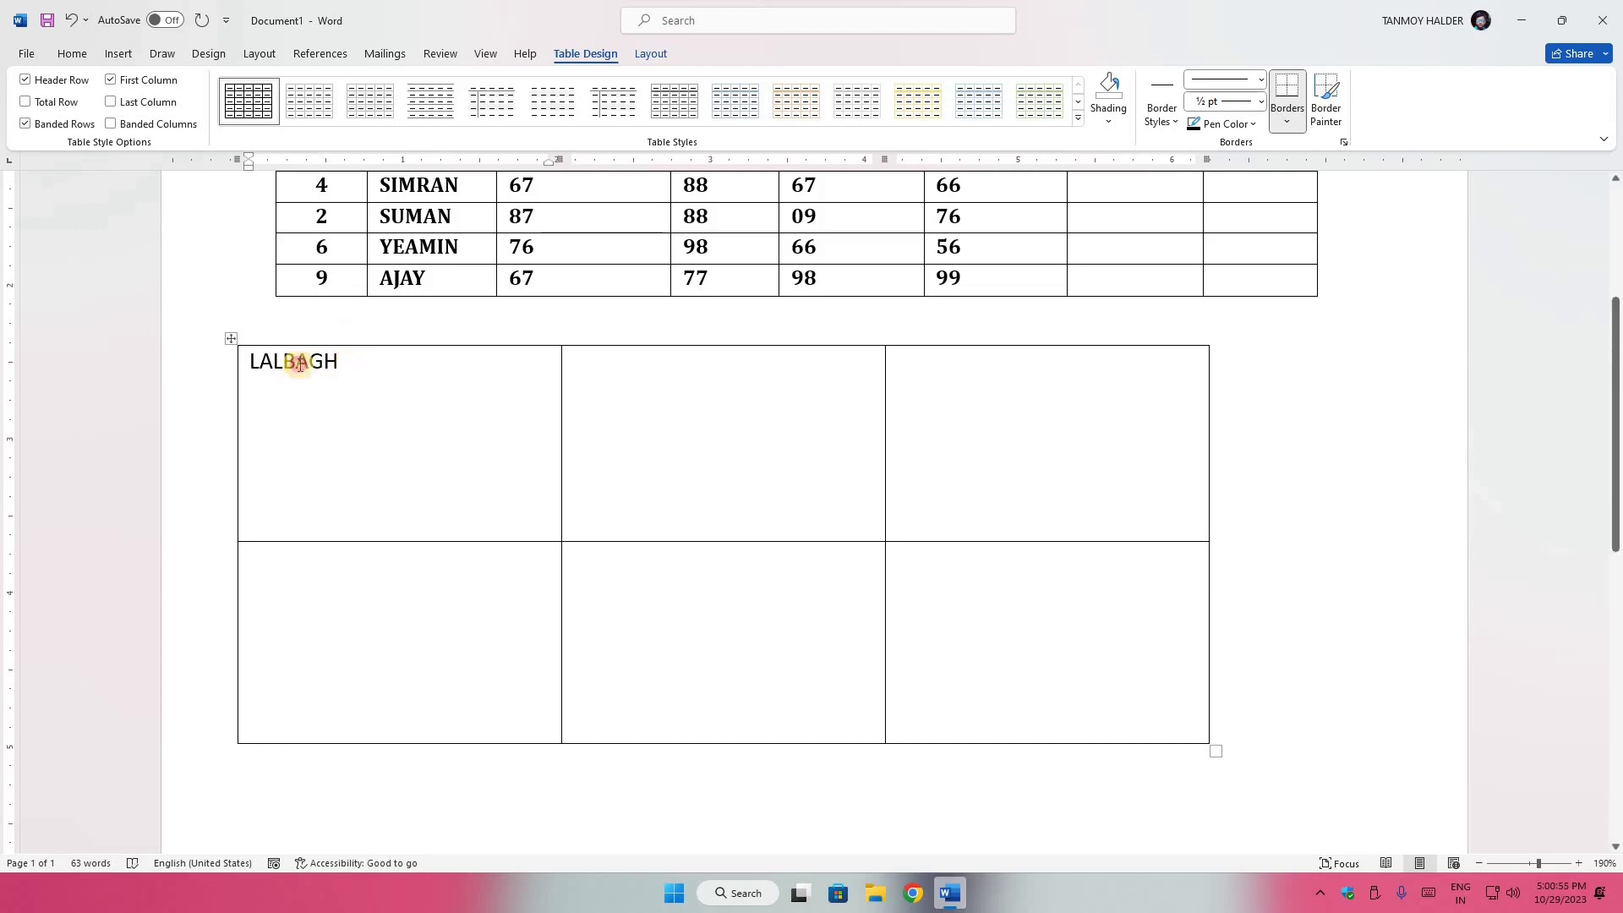
- Copy LALBAGH into the remaining five cells of the new table
left_click(221, 371)
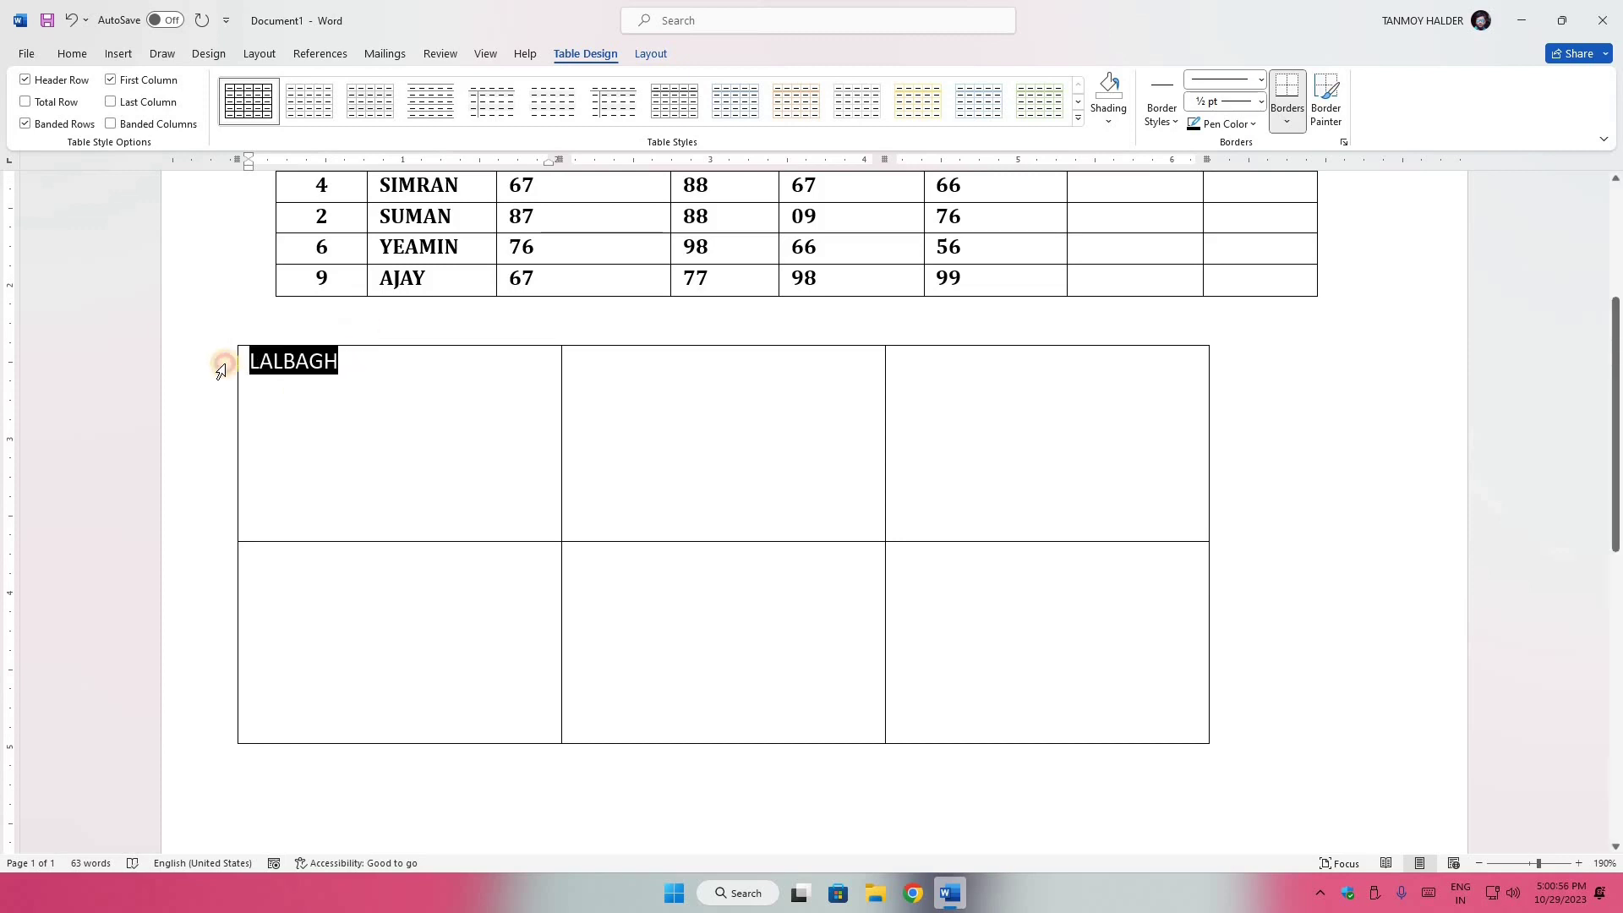
left_click(627, 393)
type("LALBAGH")
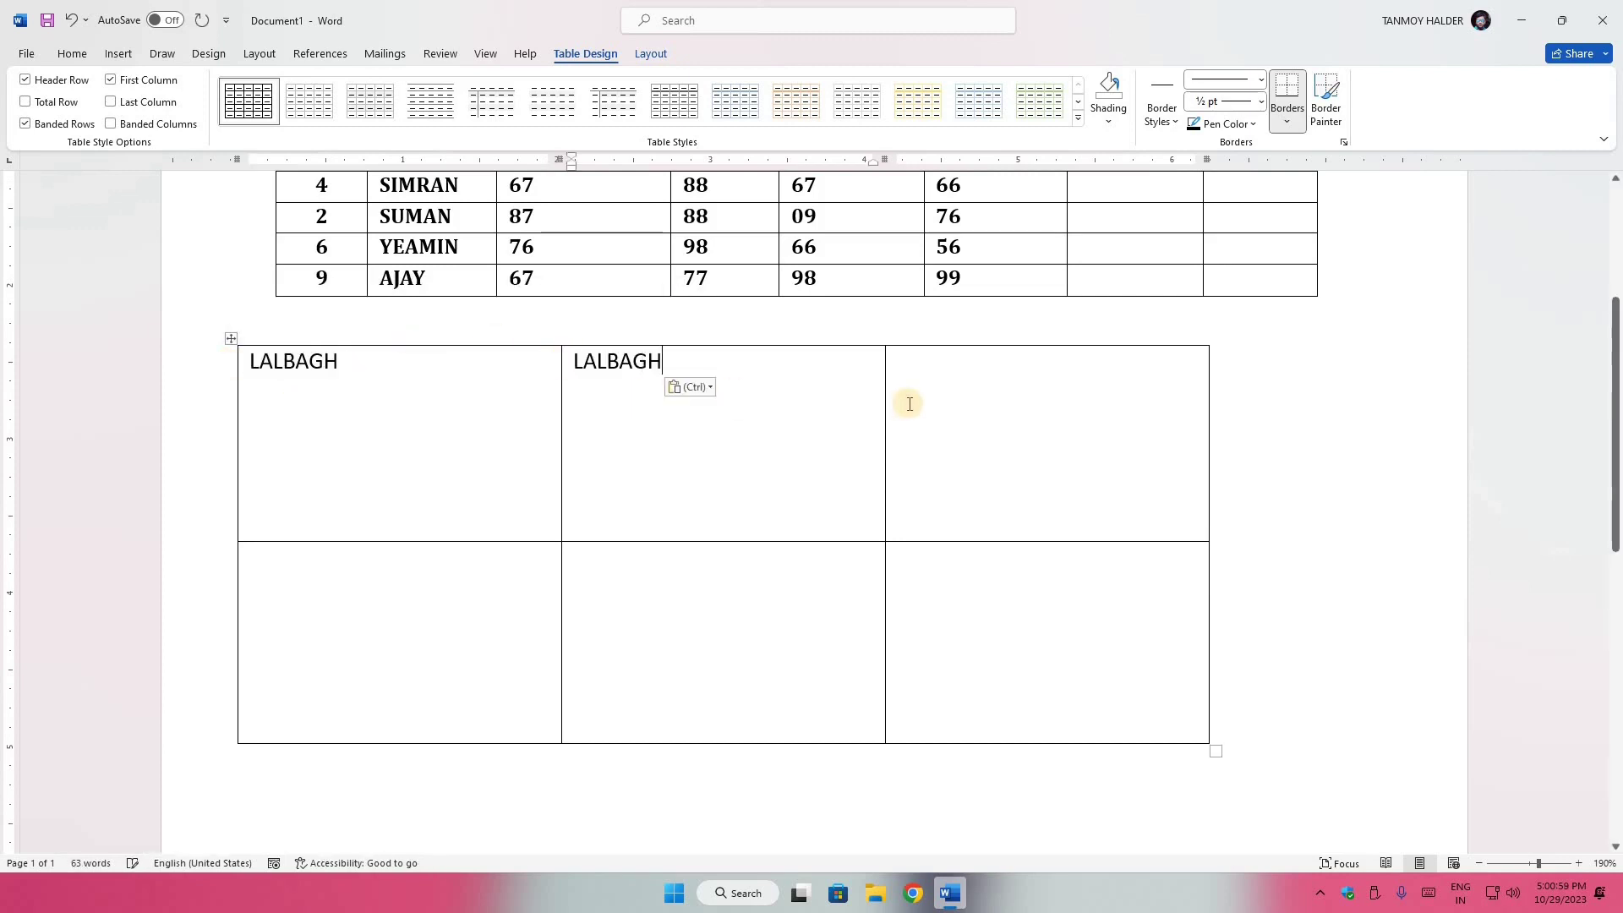
left_click(903, 396)
type("LALBAGH")
left_click(271, 585)
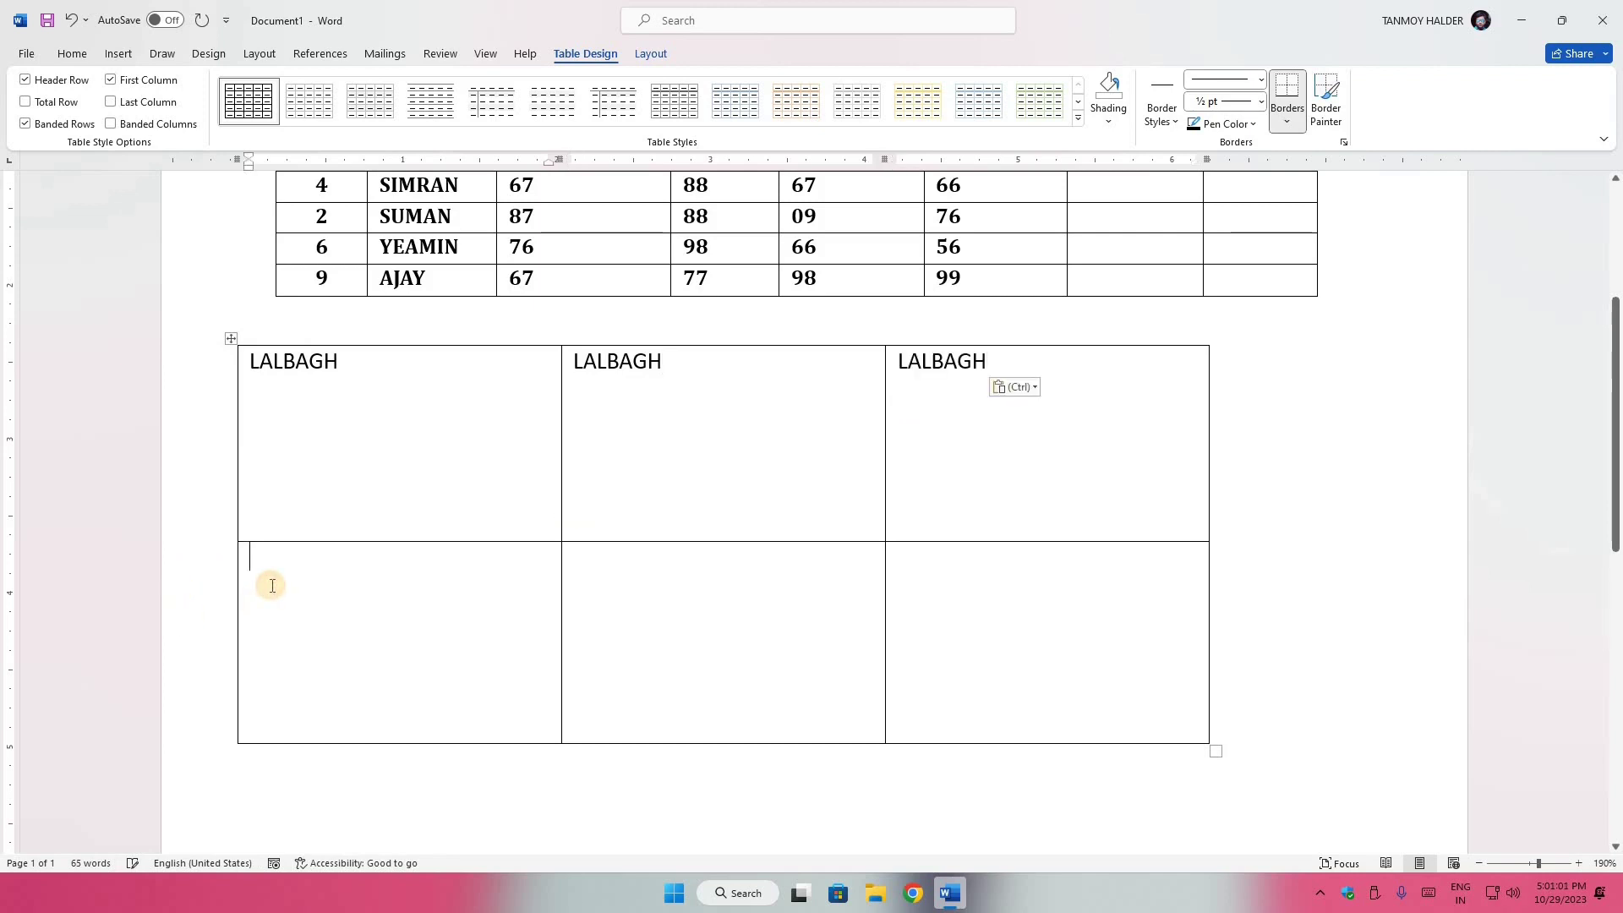
type("LALBAGH")
left_click(610, 615)
type("LALBAGH")
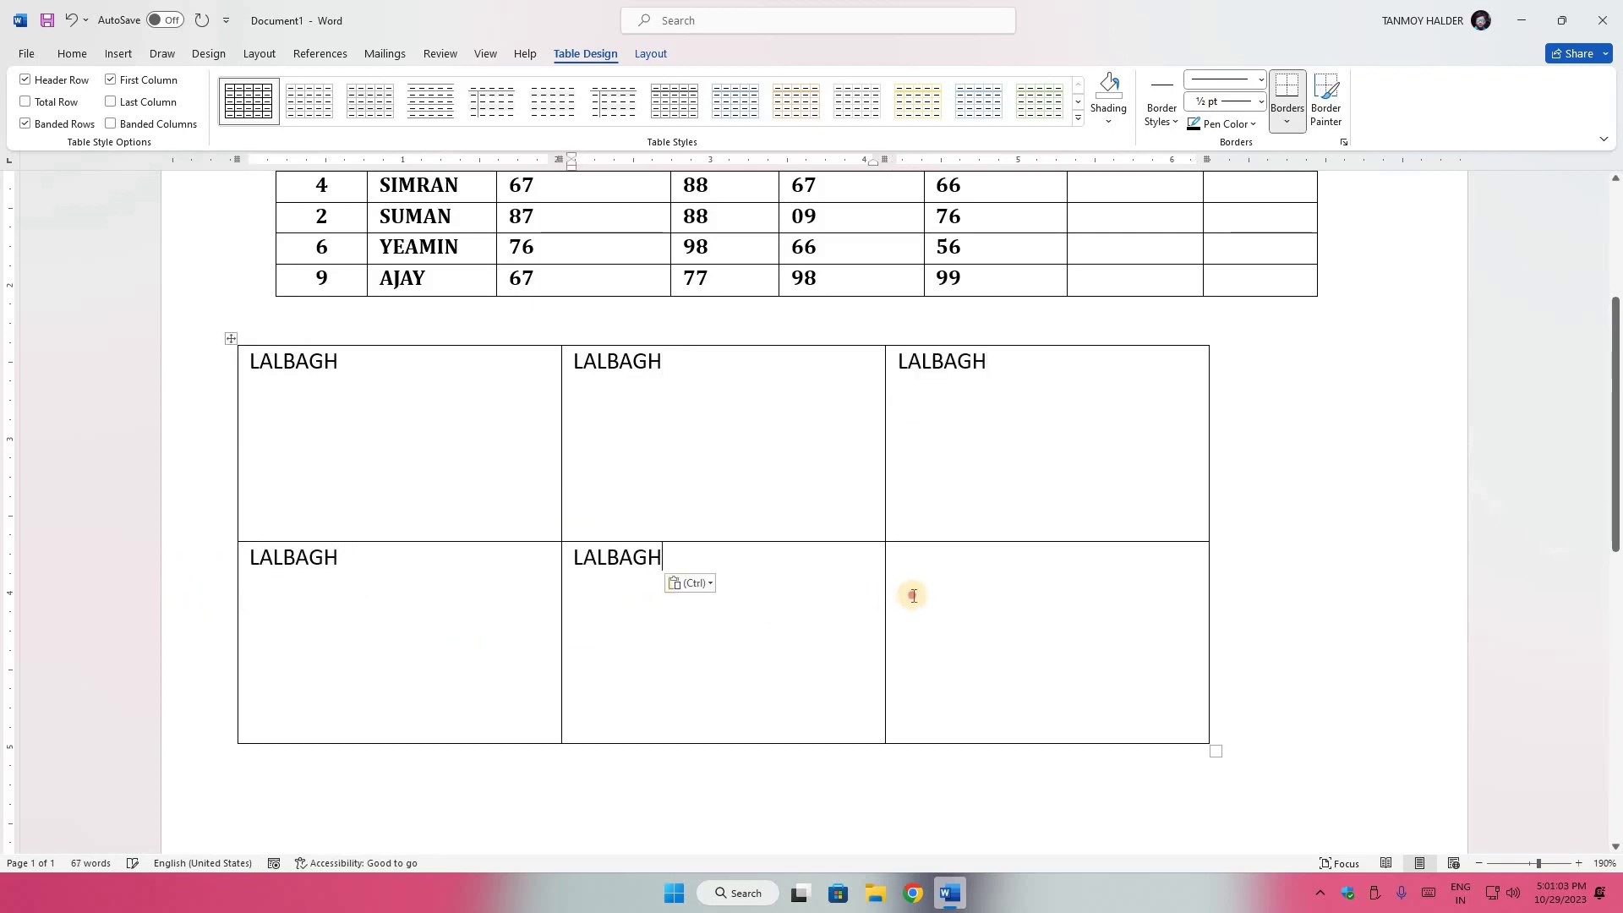
left_click(911, 591)
type("LALBAGH")
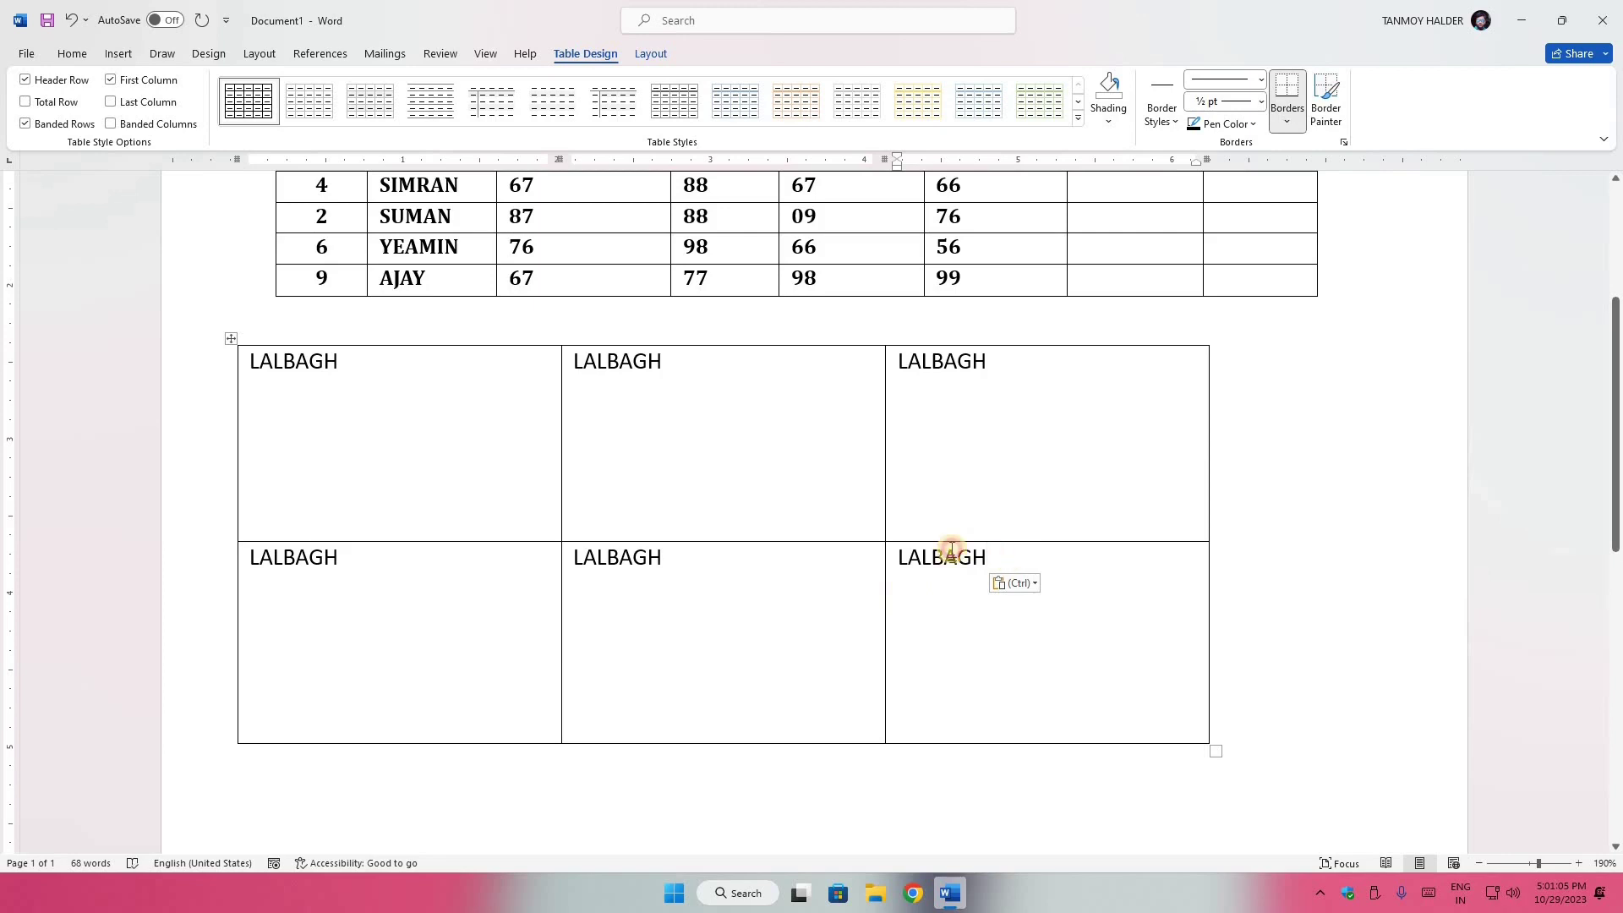
left_click(152, 365)
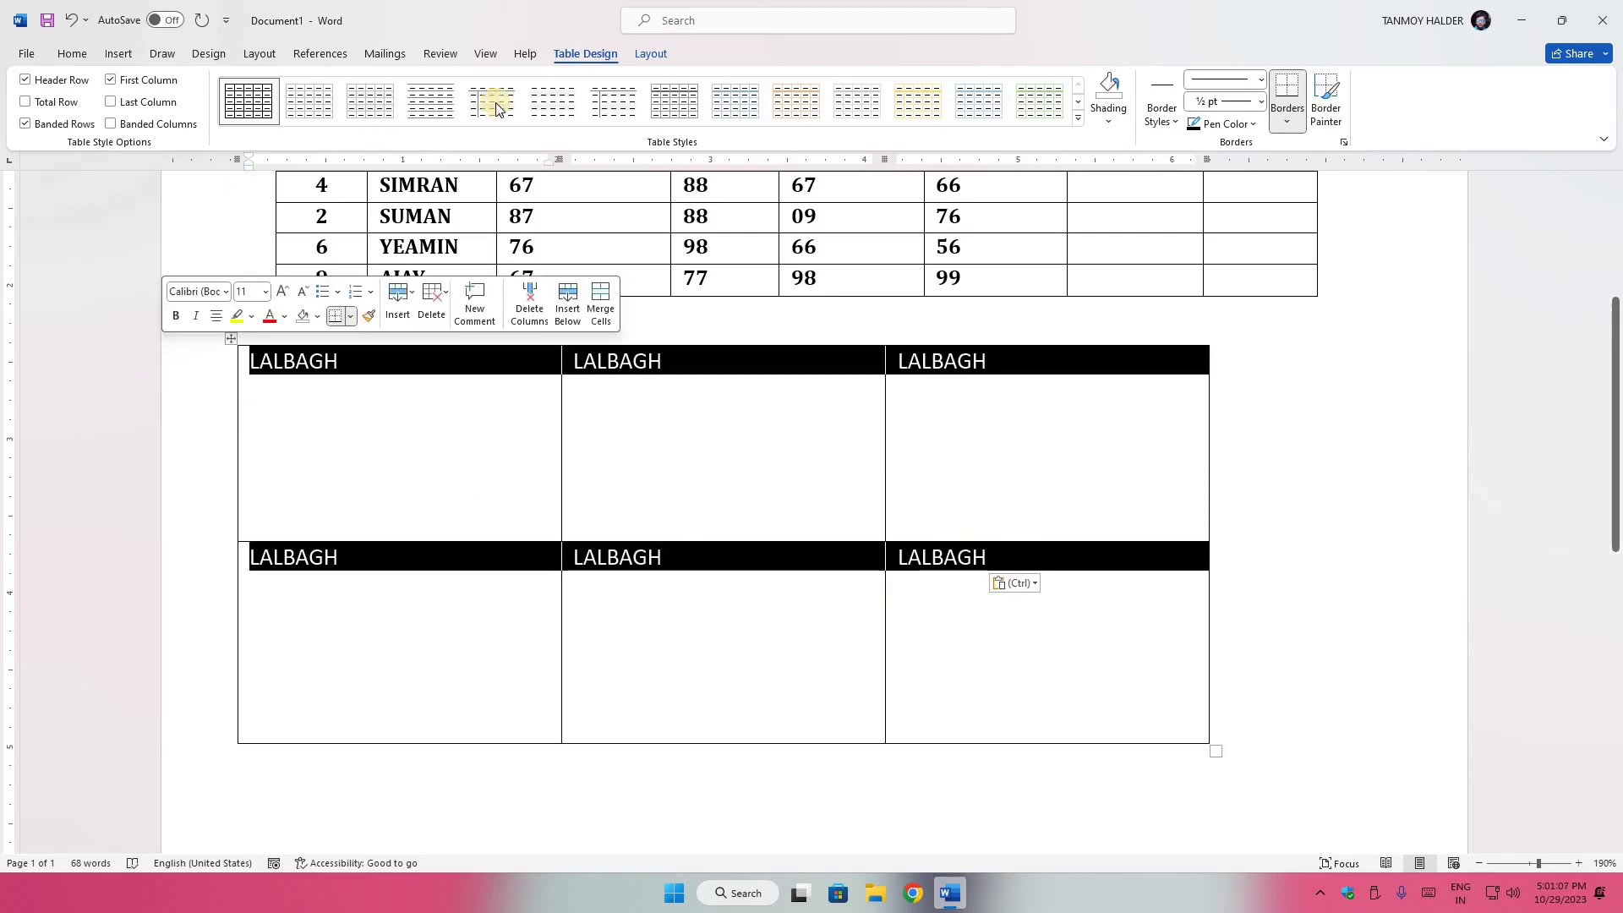
- Try the top and middle alignments on the LALBAGH cells, ending with Align Center Right
left_click(650, 56)
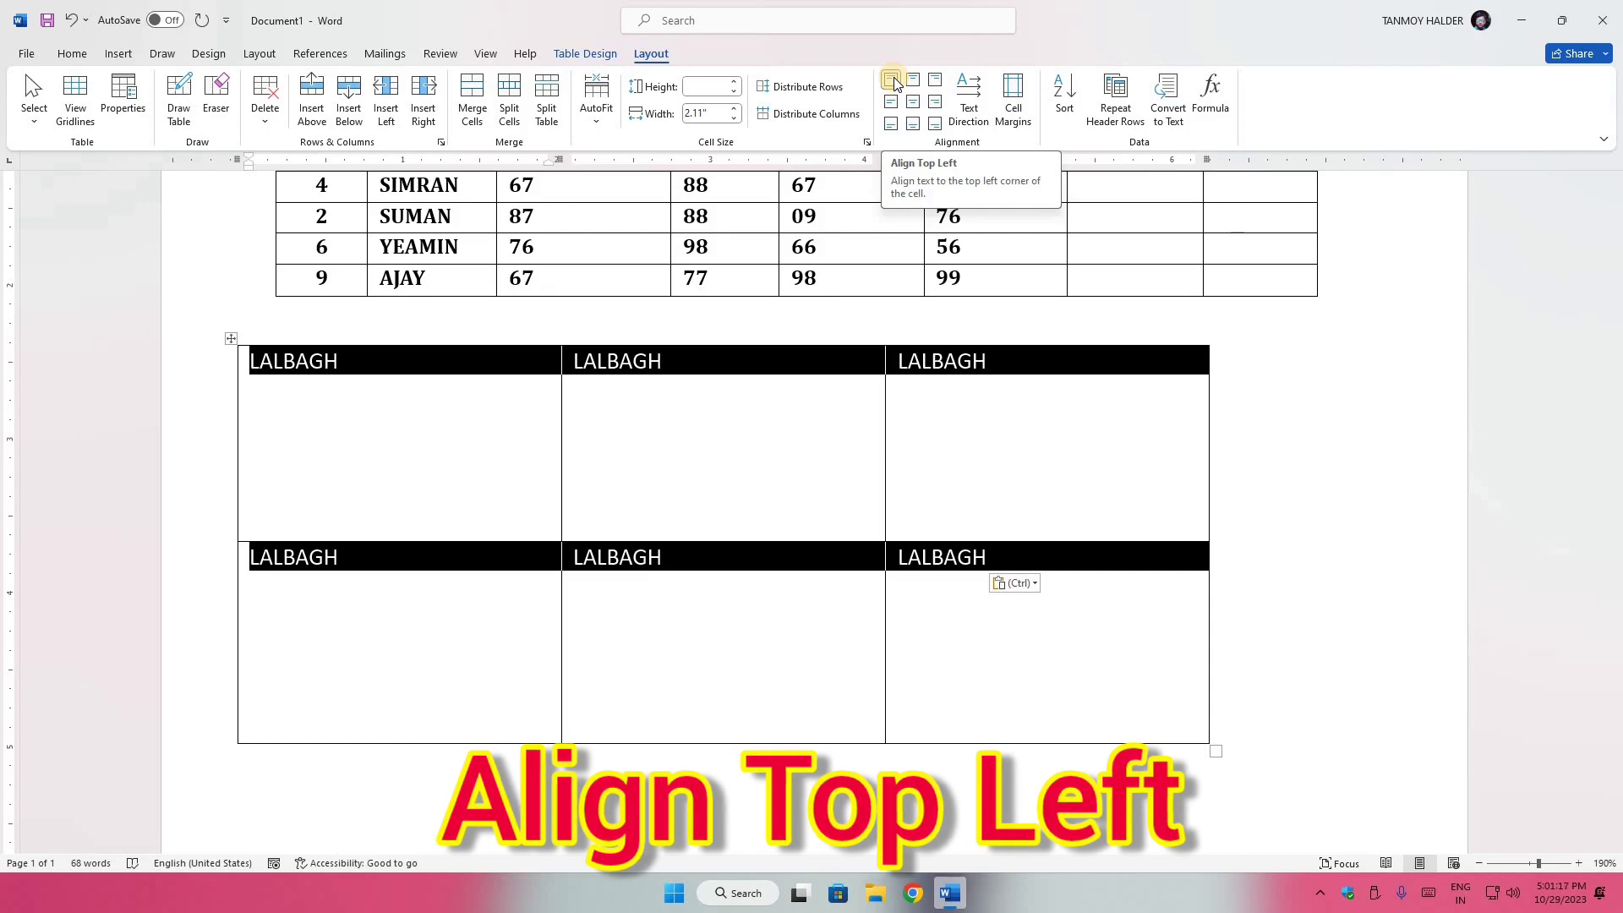
left_click(891, 81)
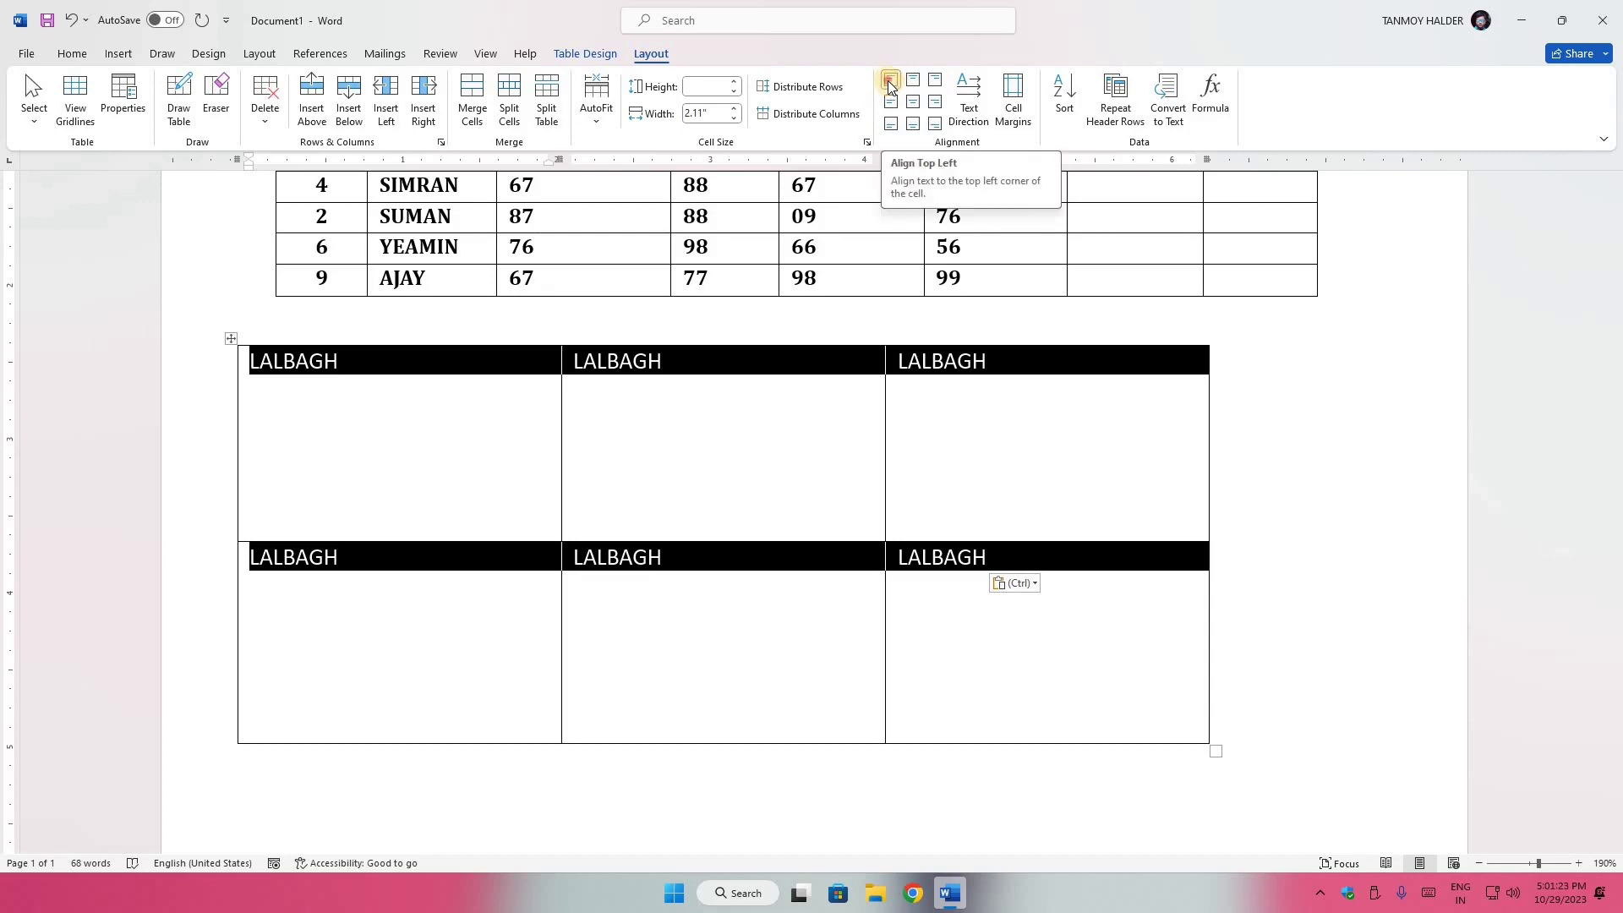
left_click(891, 82)
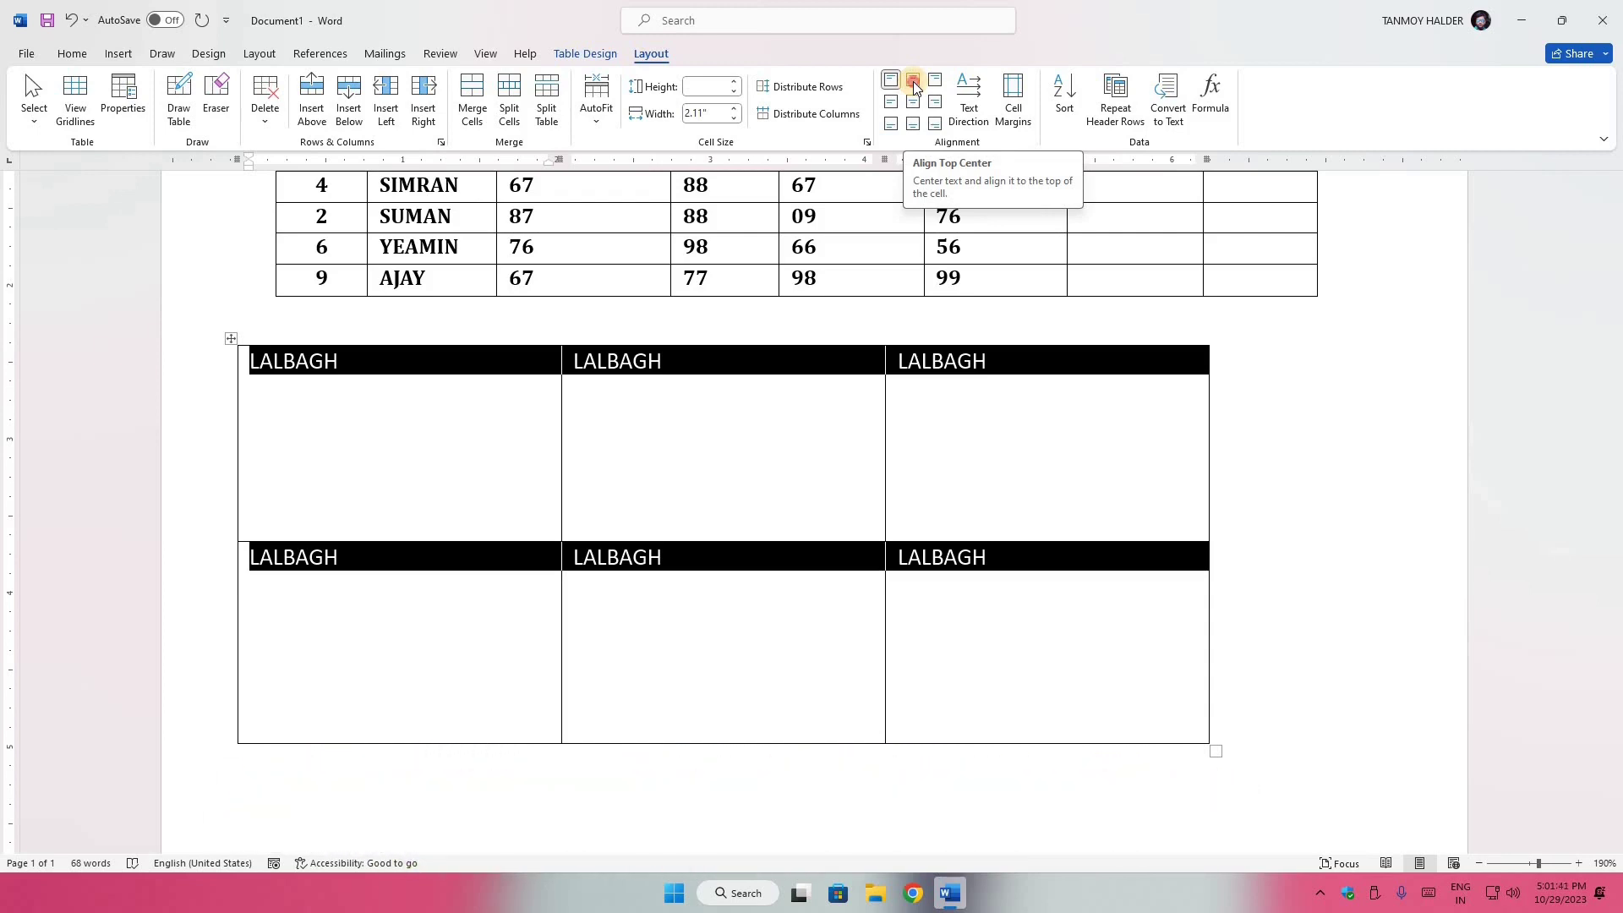
left_click(913, 81)
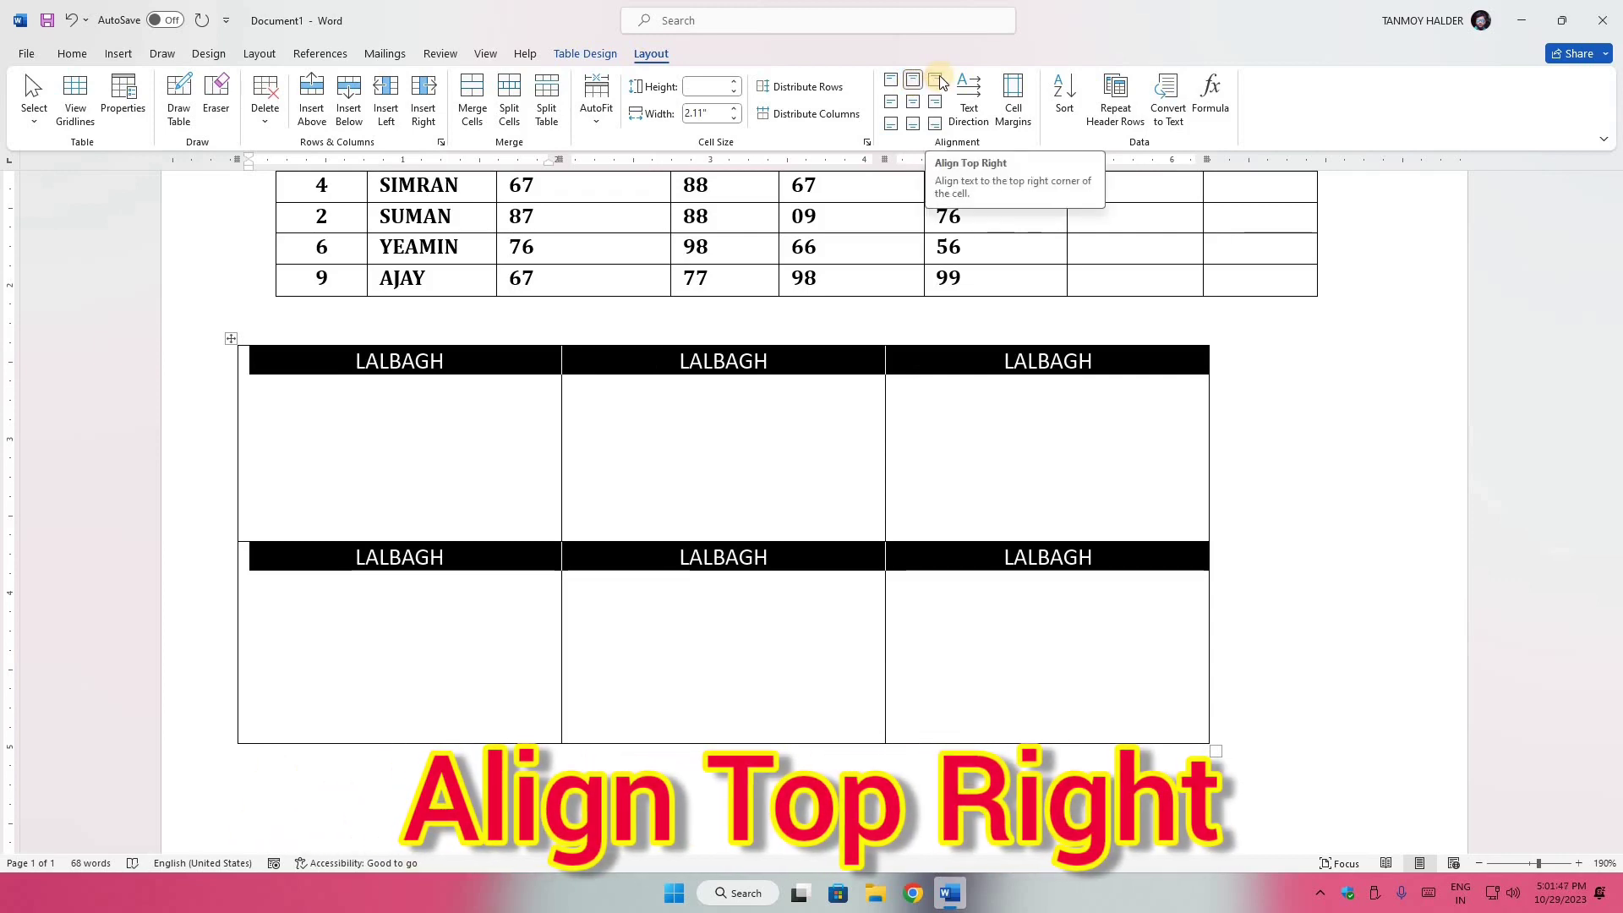
left_click(936, 80)
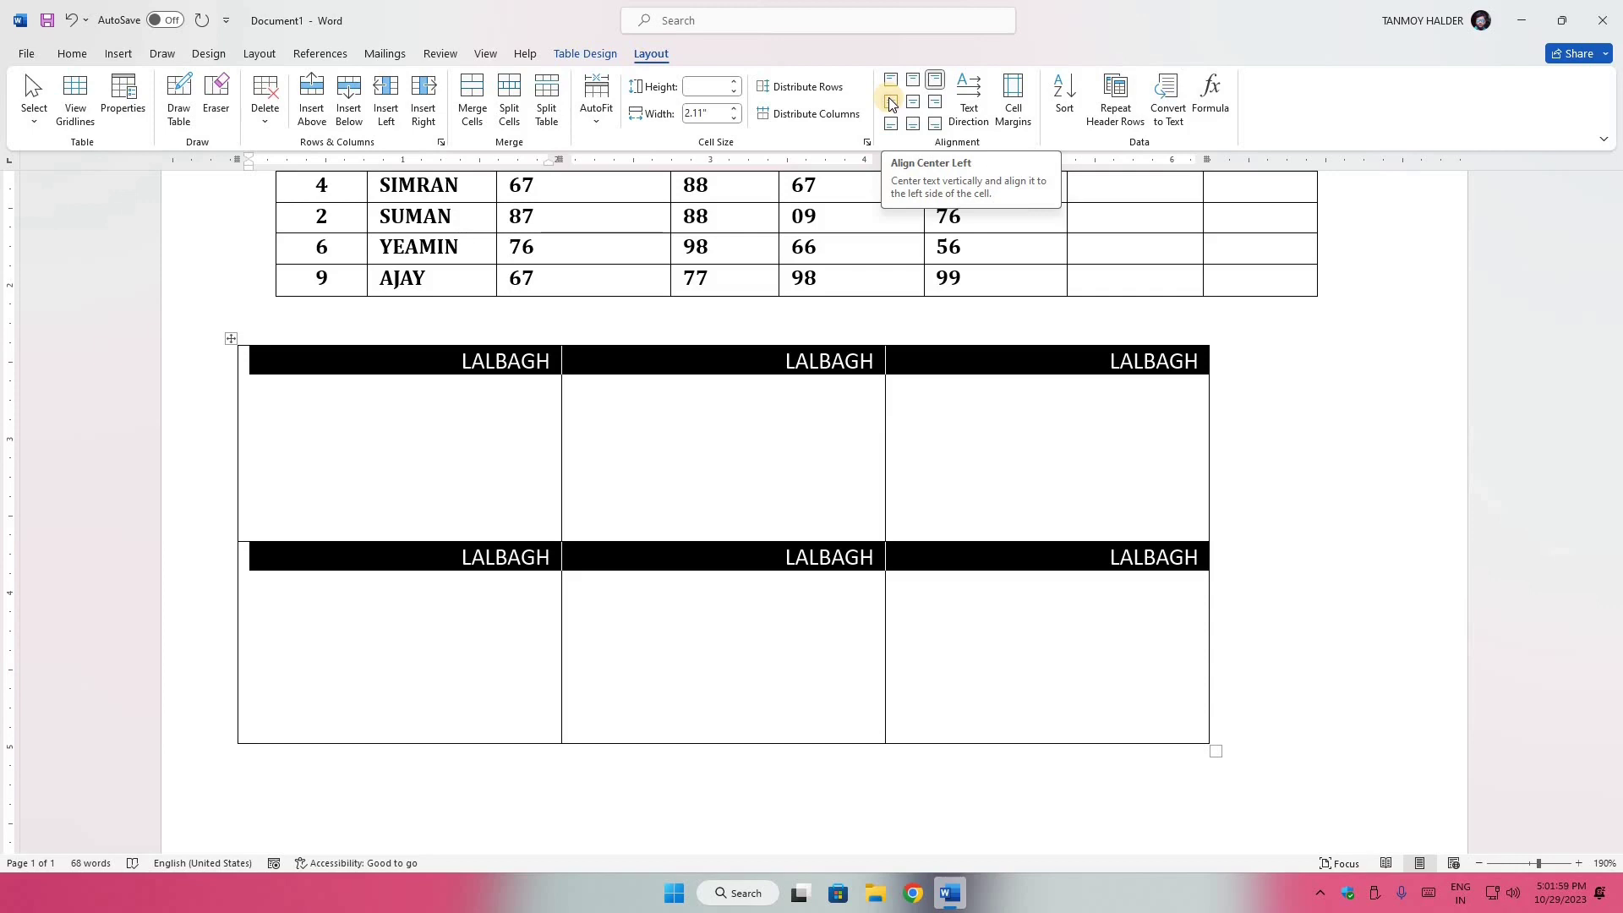
left_click(891, 105)
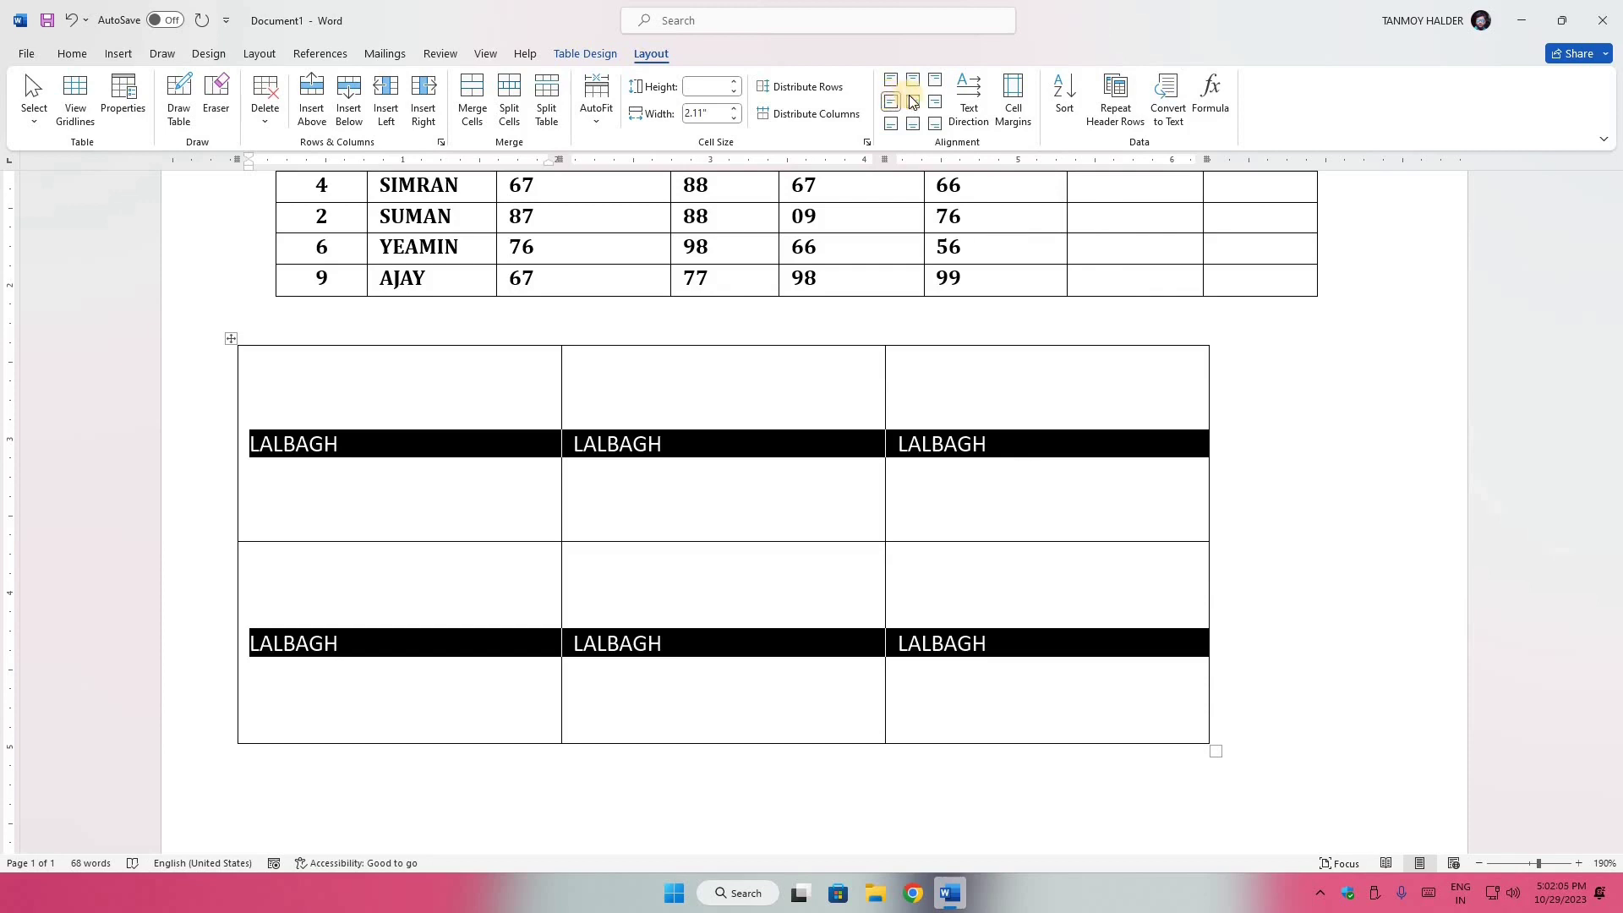
left_click(913, 102)
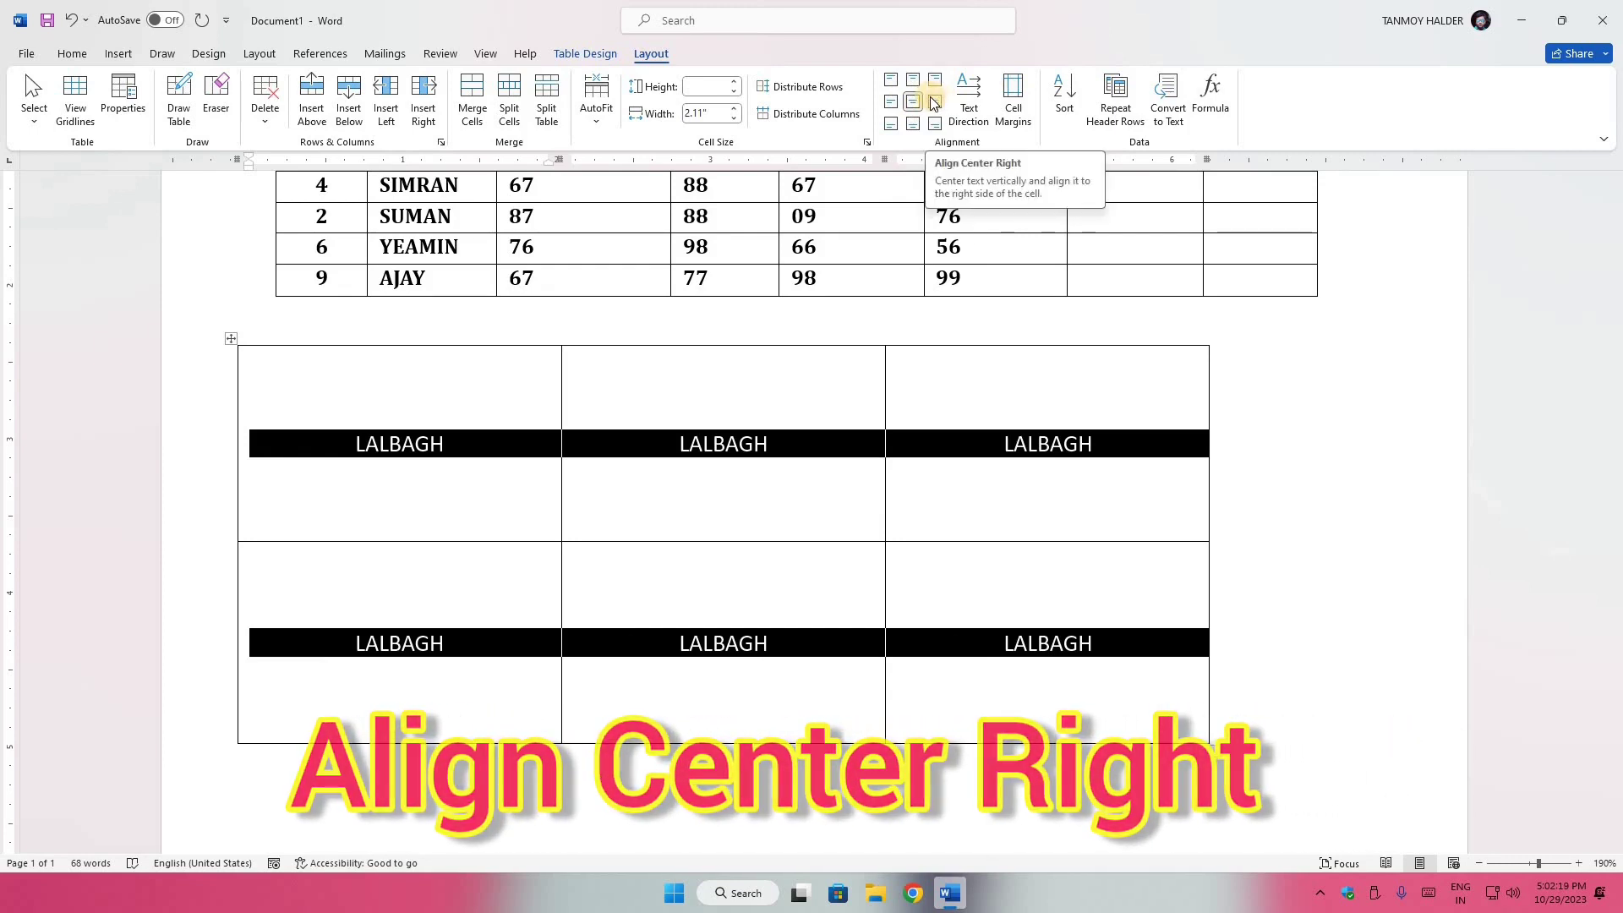
left_click(933, 102)
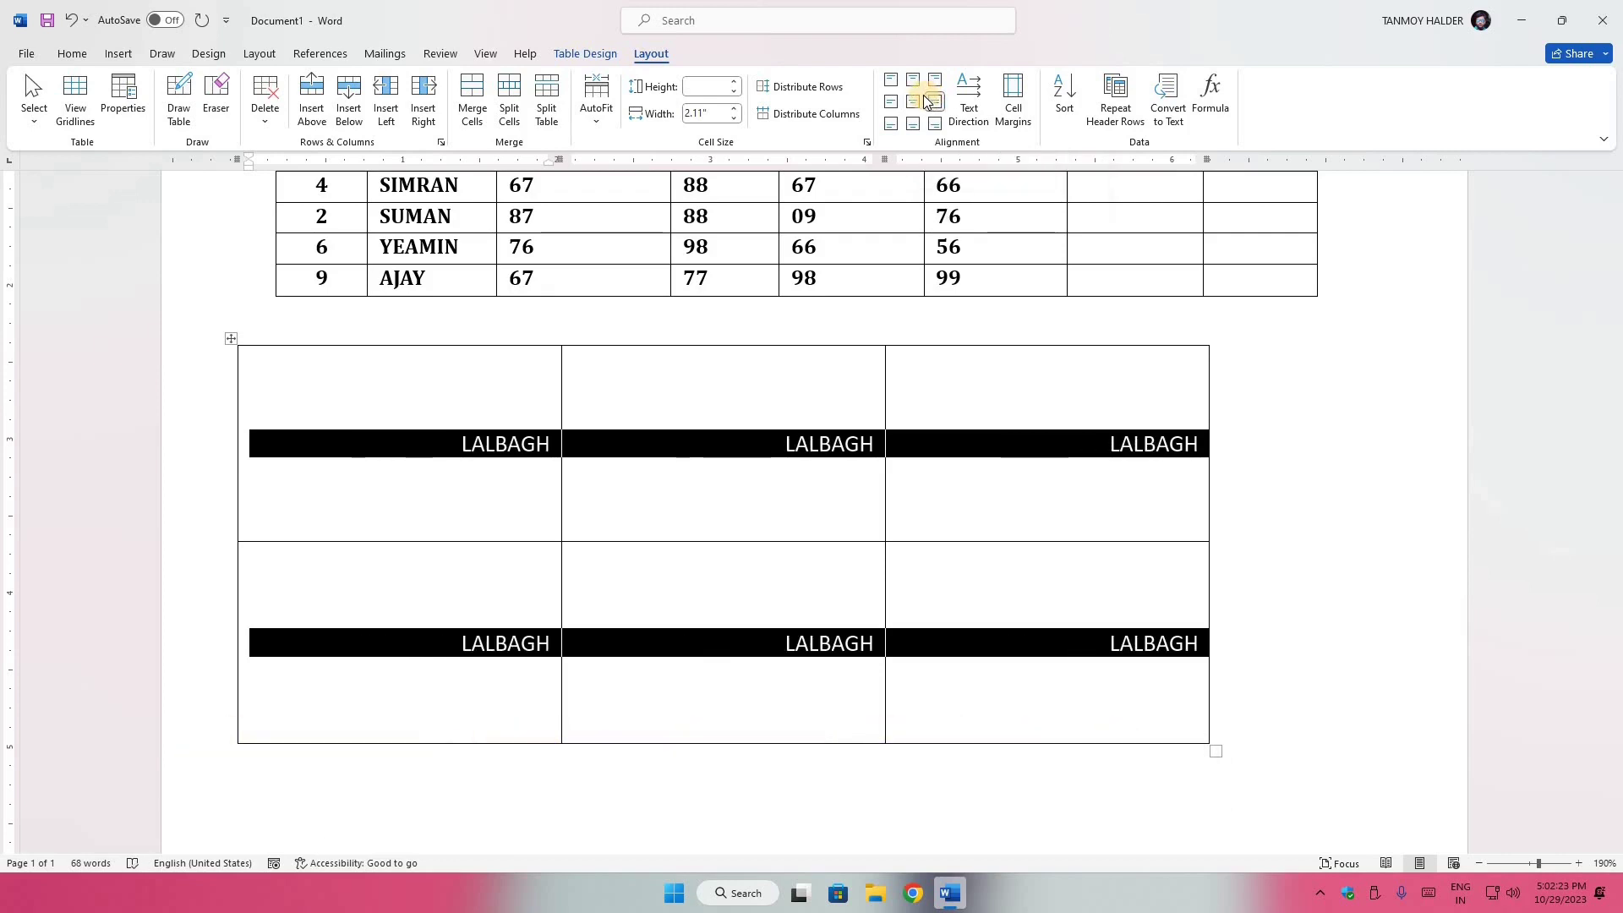
- Cycle through the cell alignment options and settle on Align Center for the LALBAGH labels
left_click(889, 124)
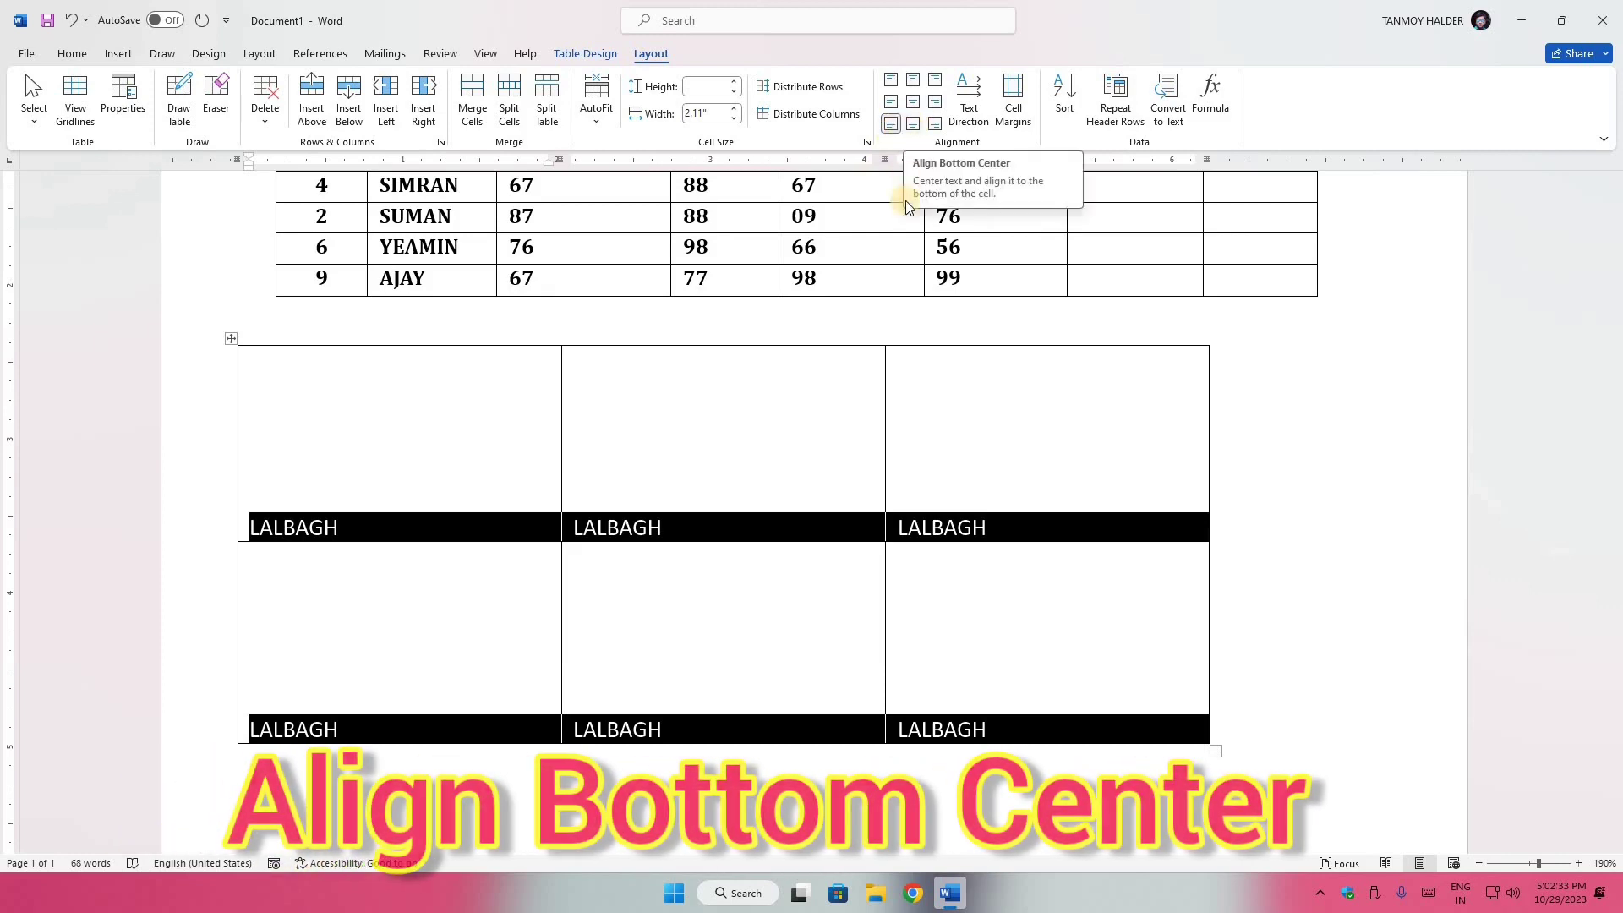
left_click(912, 125)
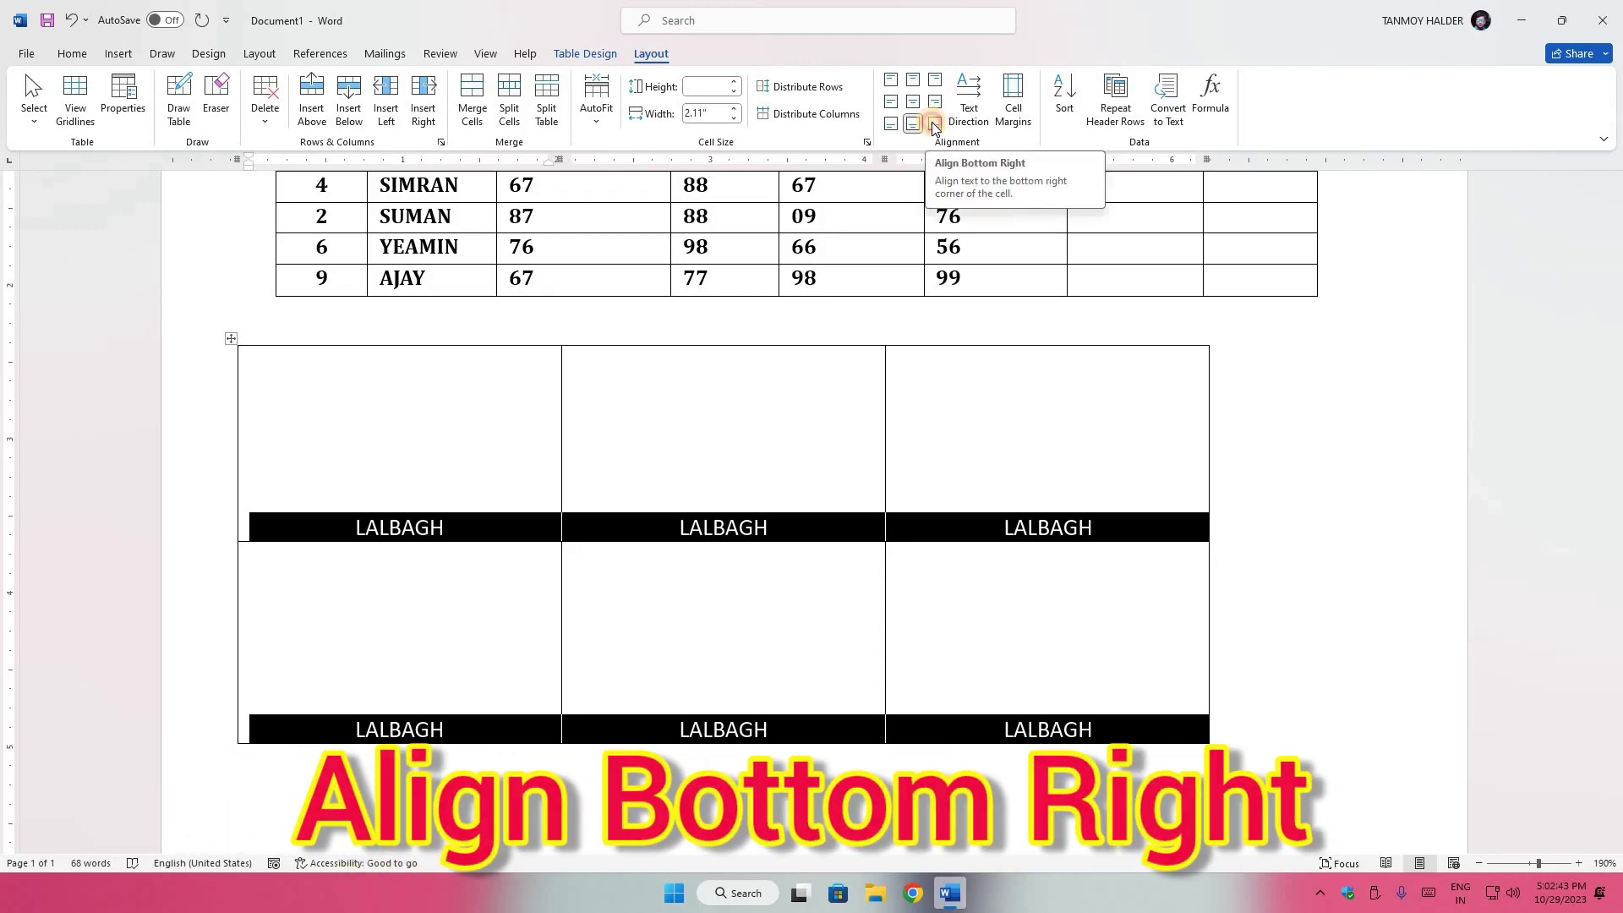
left_click(934, 126)
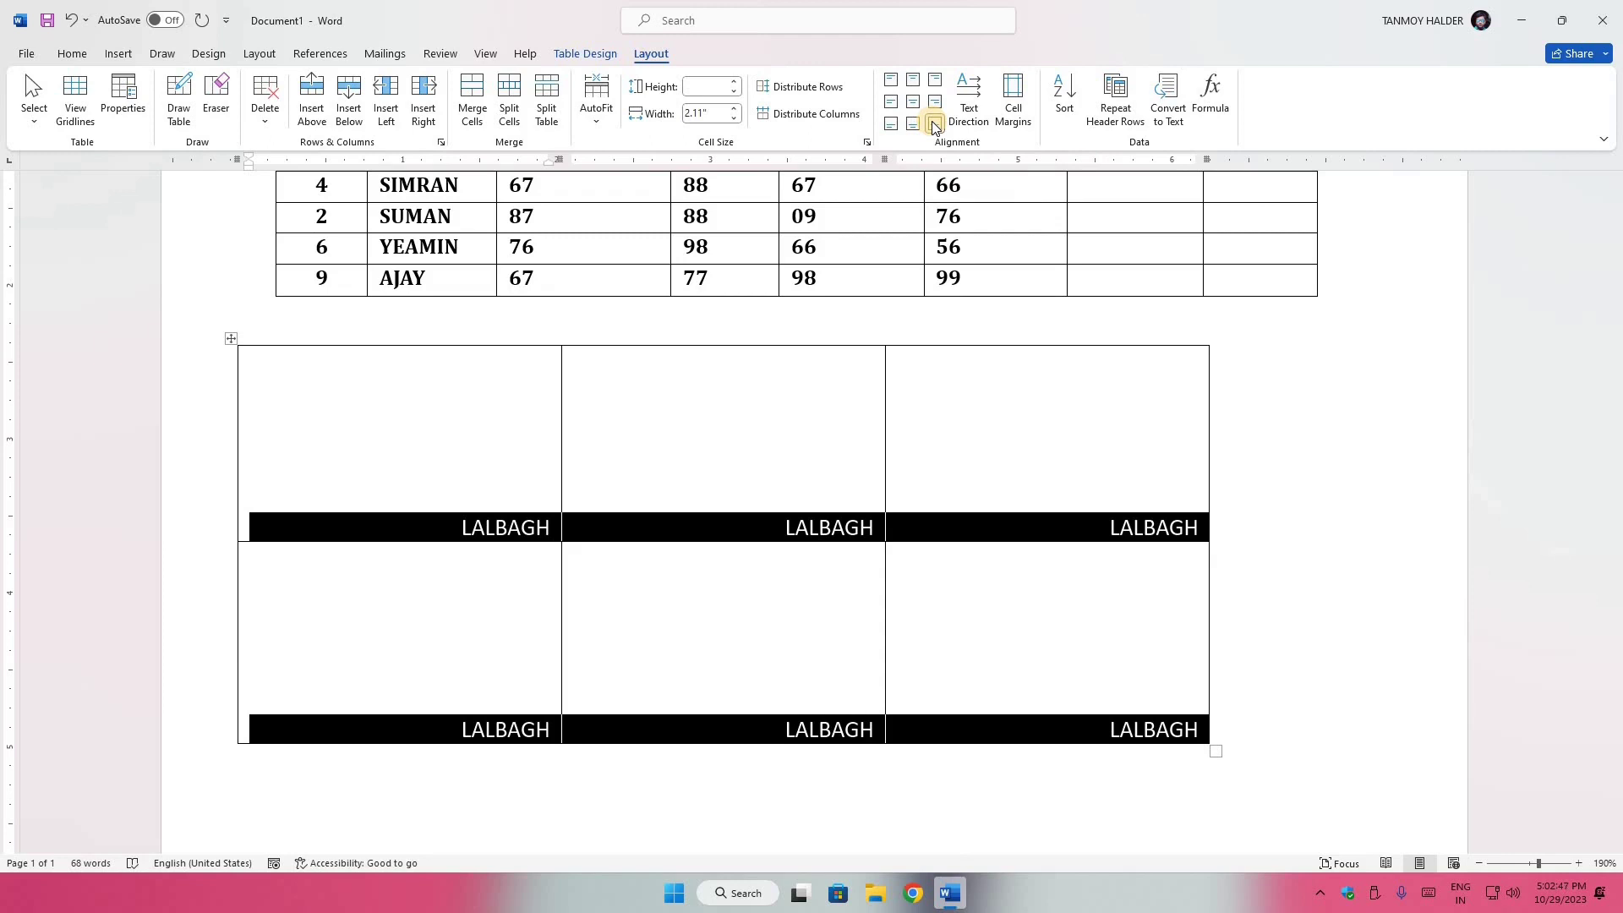
left_click(913, 101)
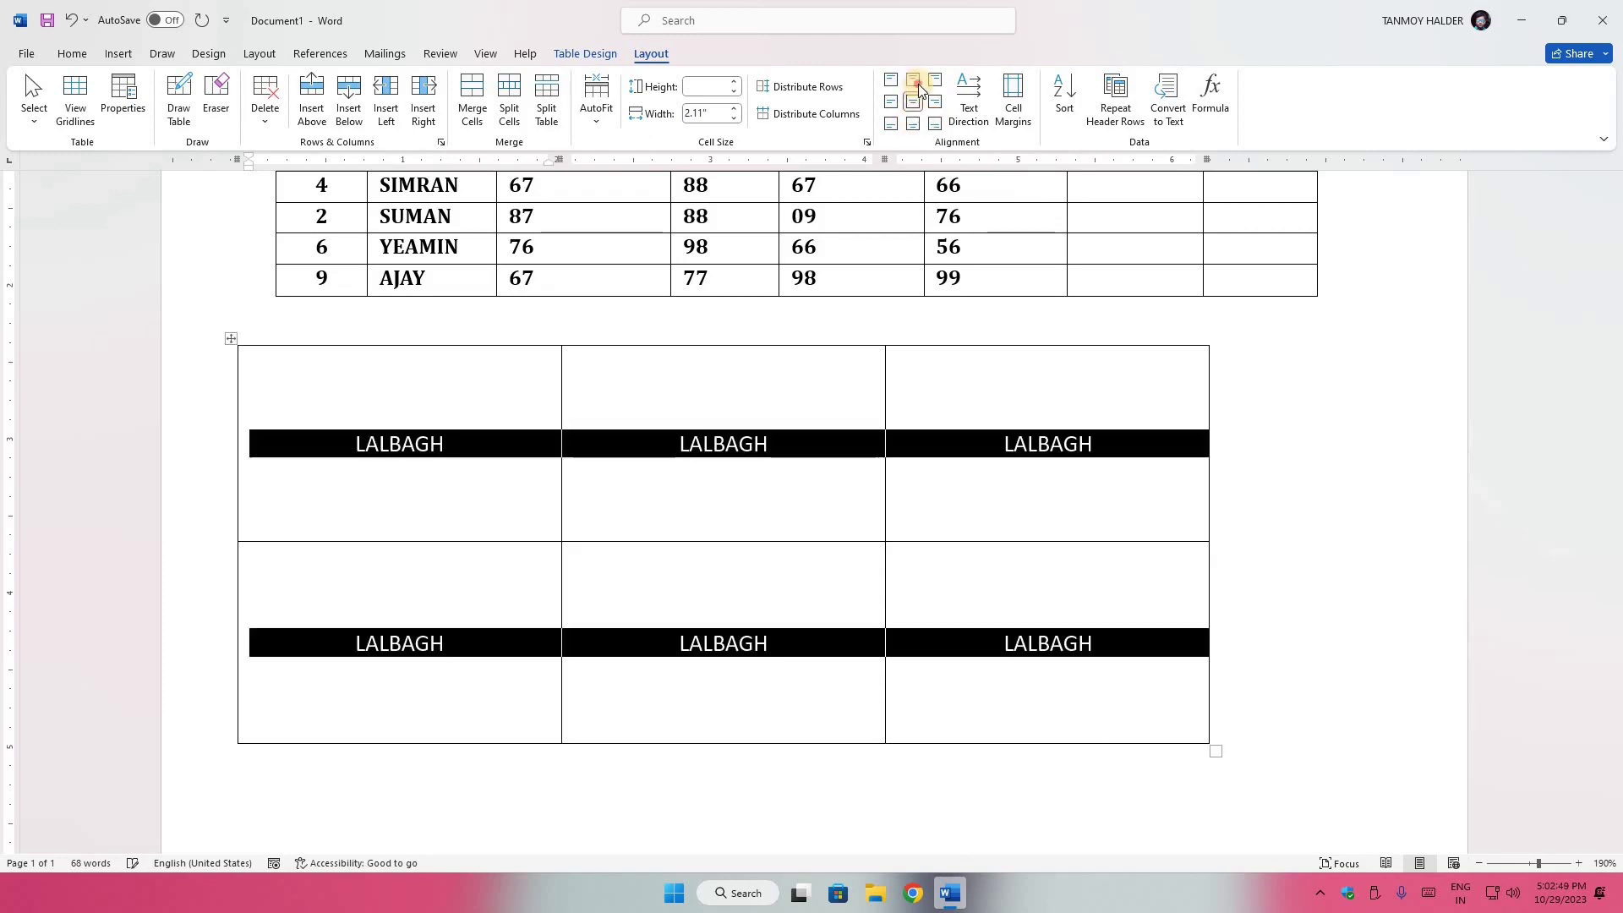
left_click(913, 79)
left_click(892, 82)
left_click(891, 101)
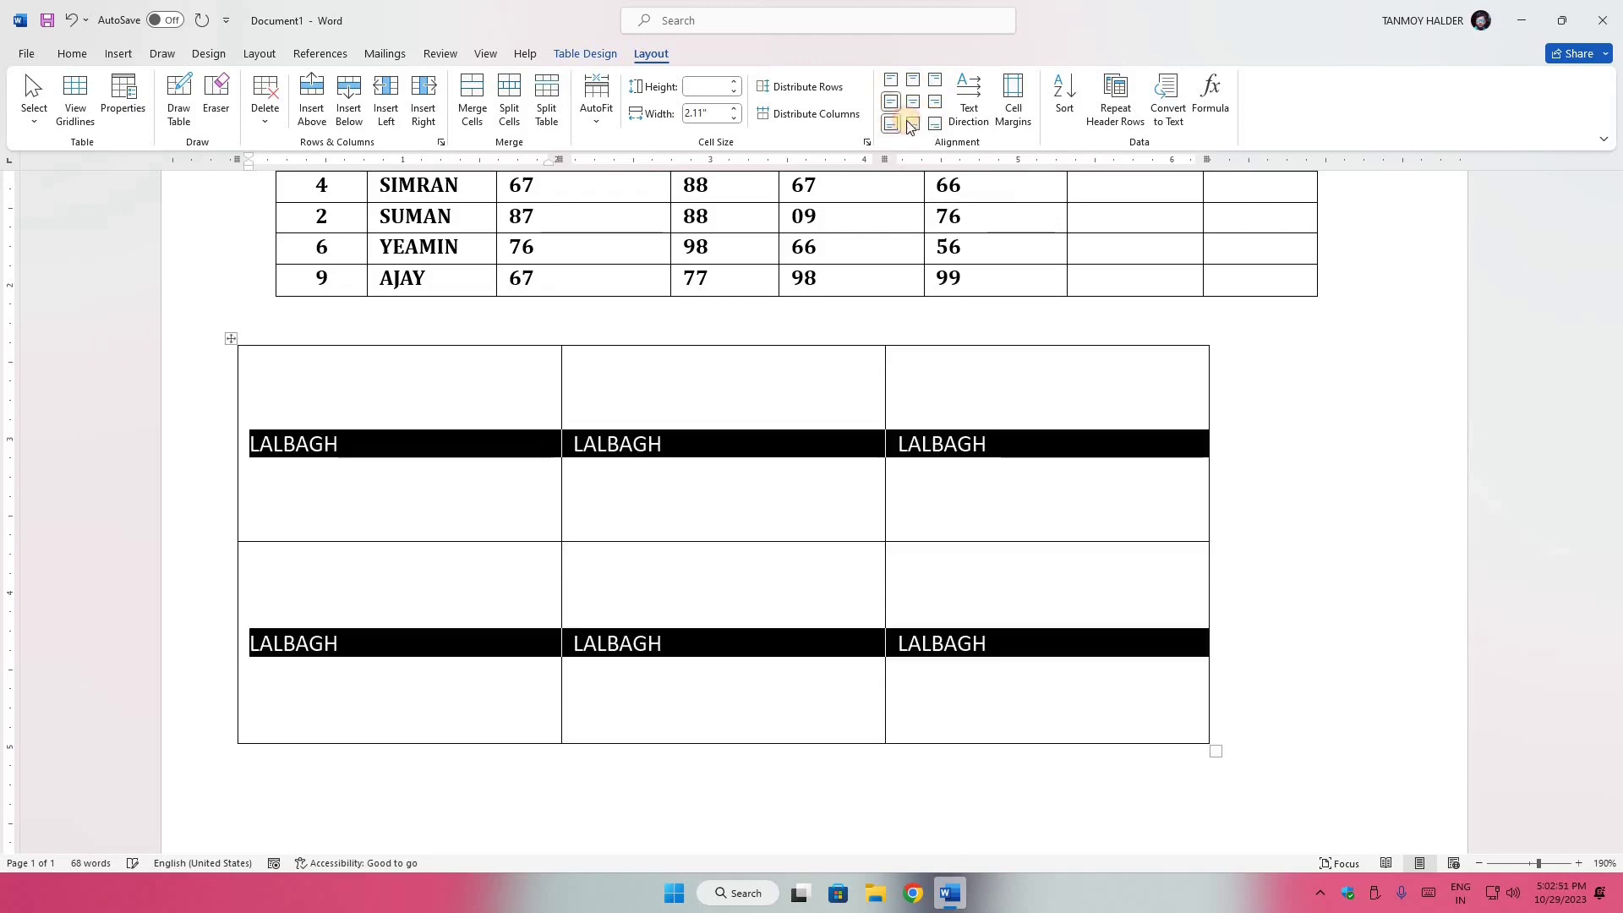
left_click(891, 123)
left_click(912, 123)
left_click(933, 123)
left_click(912, 102)
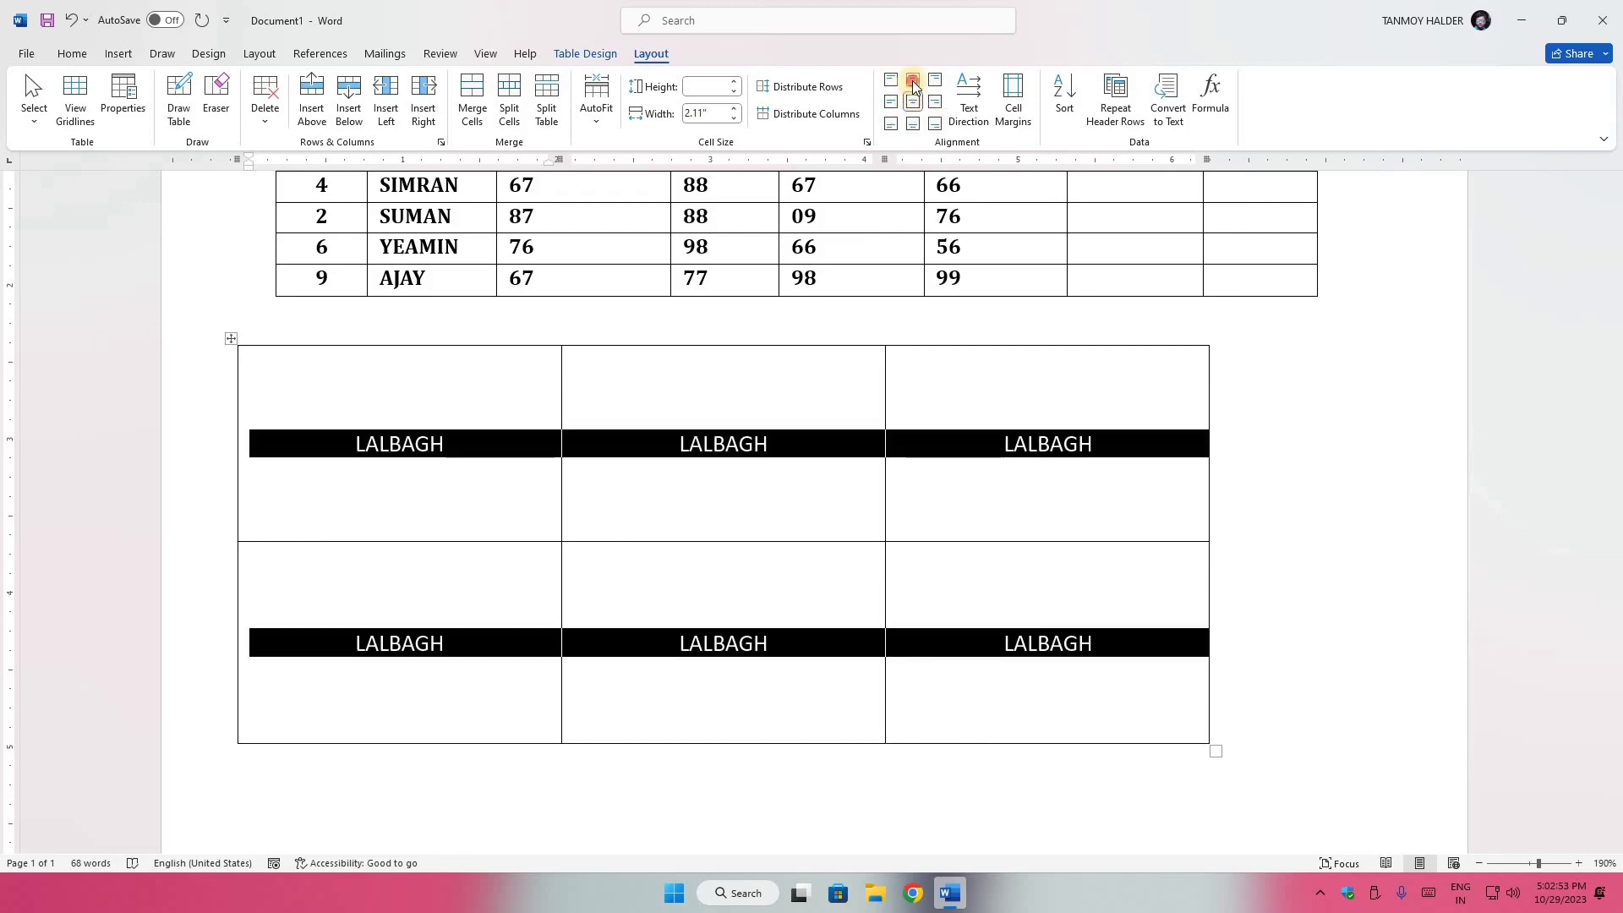
left_click(912, 79)
left_click(913, 101)
- Delete the LALBAGH table and select the marks table's header row from ROLL to AVERAGE
scroll(844, 271, "up", 5)
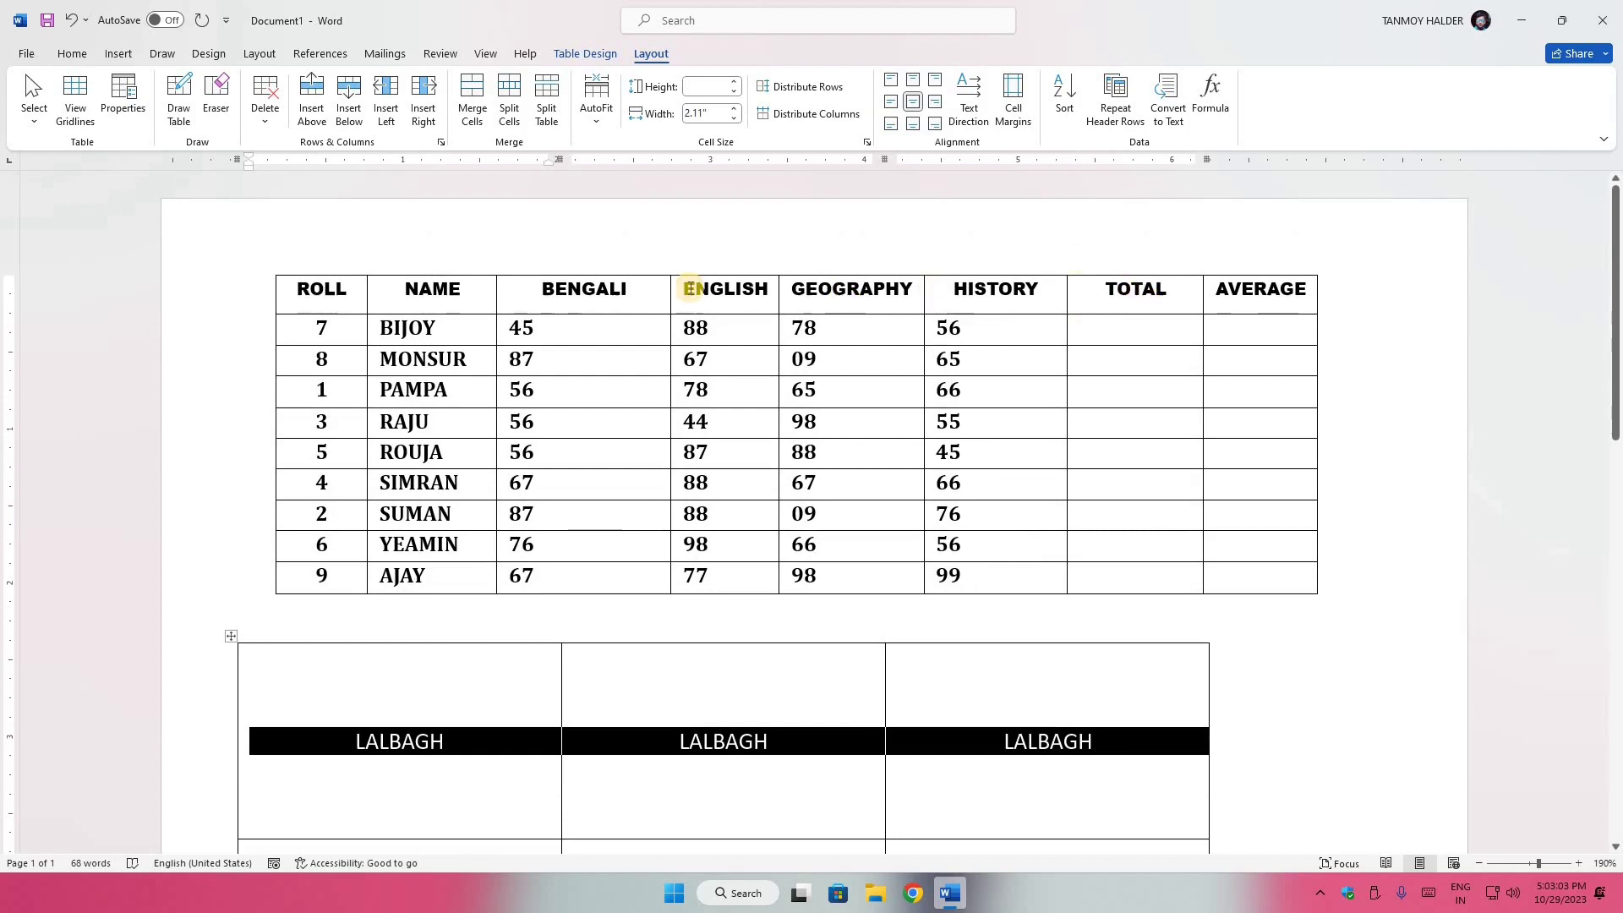
left_click_drag(299, 295, 1132, 298)
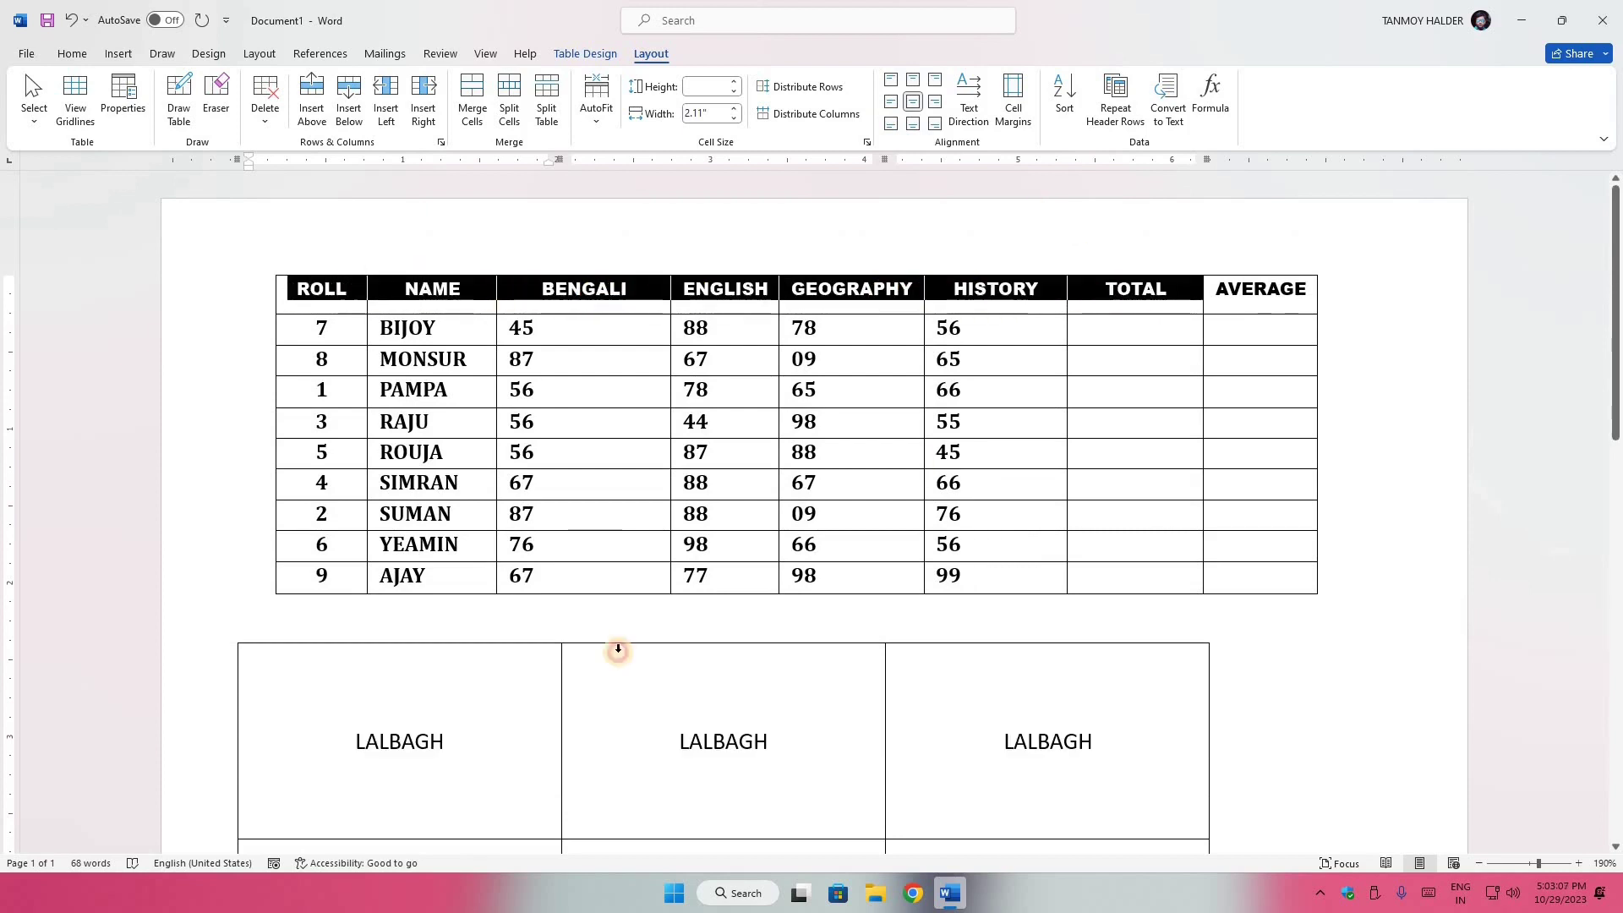
left_click(597, 664)
left_click(264, 106)
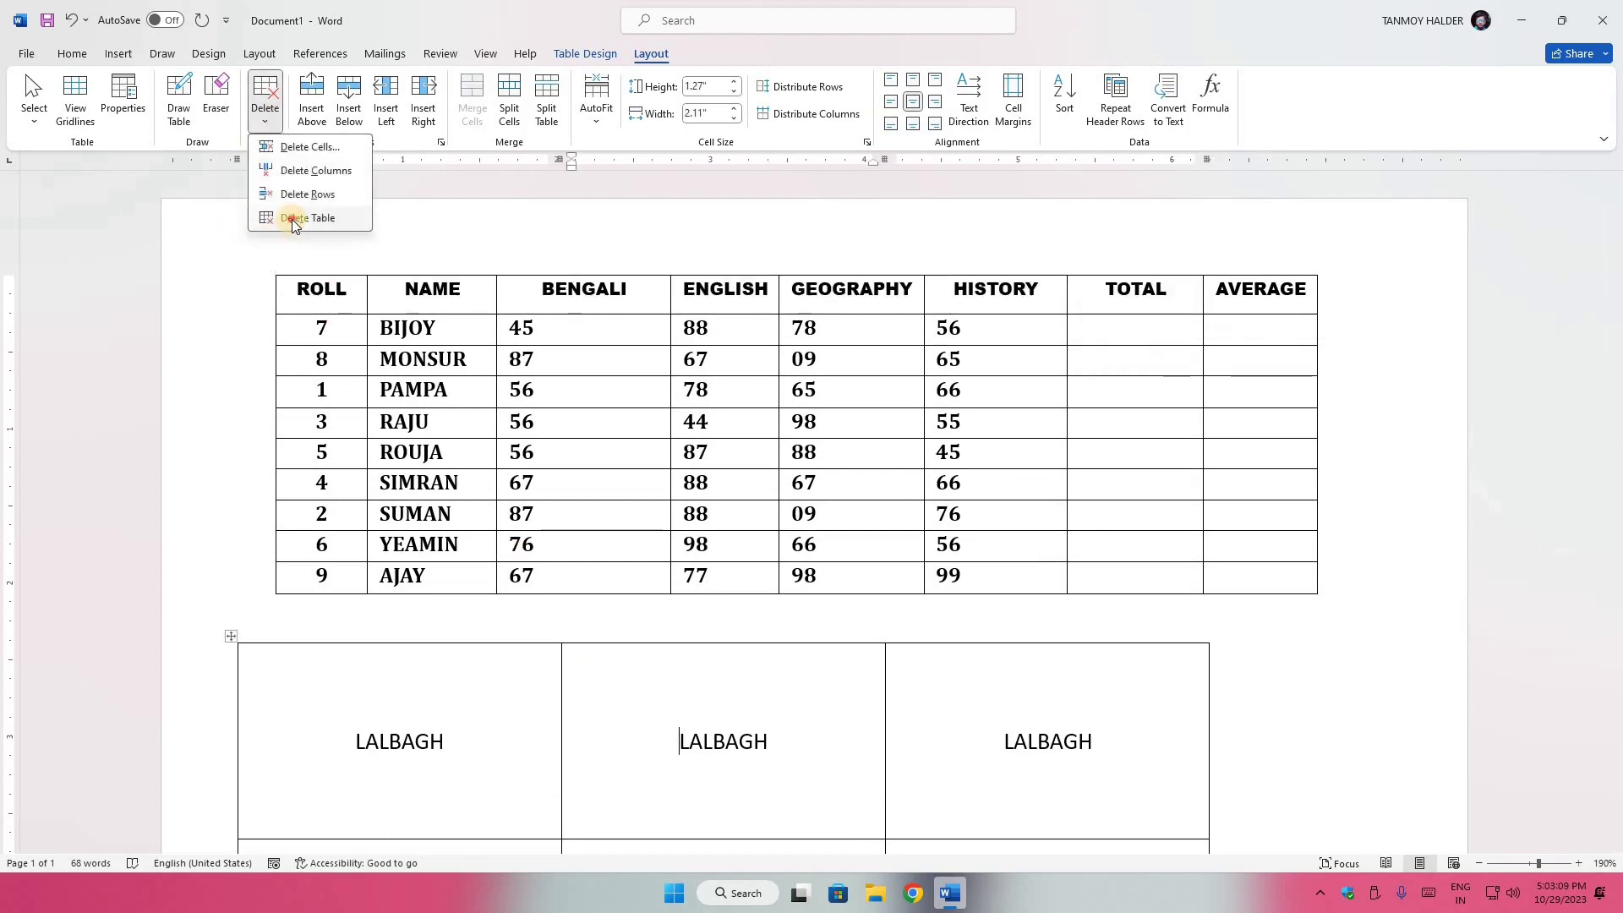
left_click(297, 218)
left_click_drag(295, 288, 1223, 291)
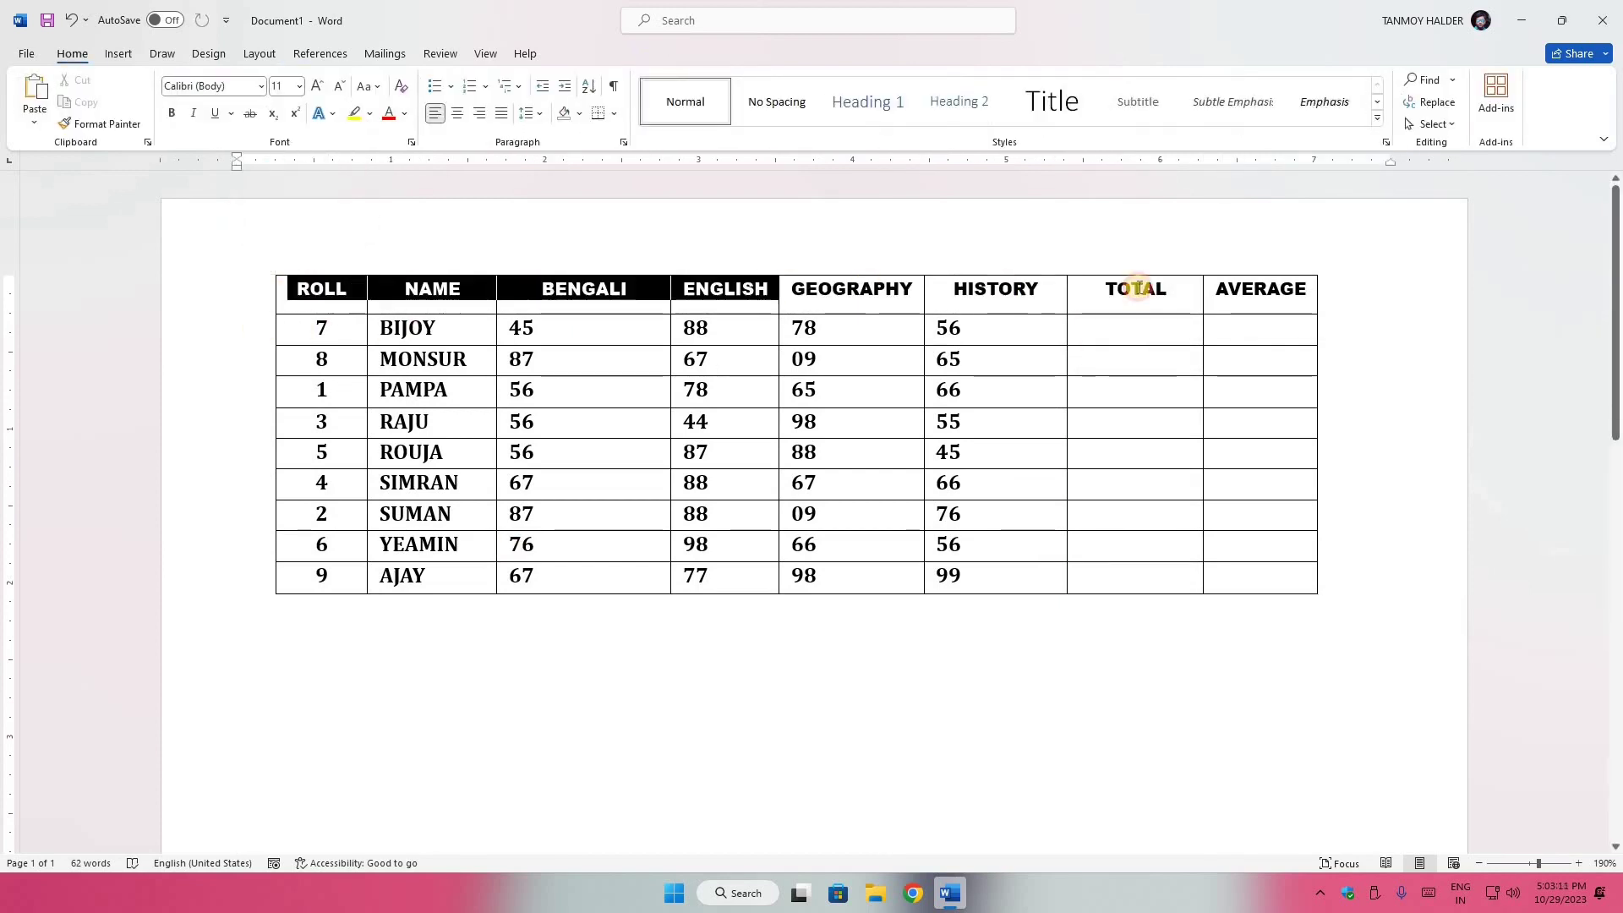
left_click(650, 53)
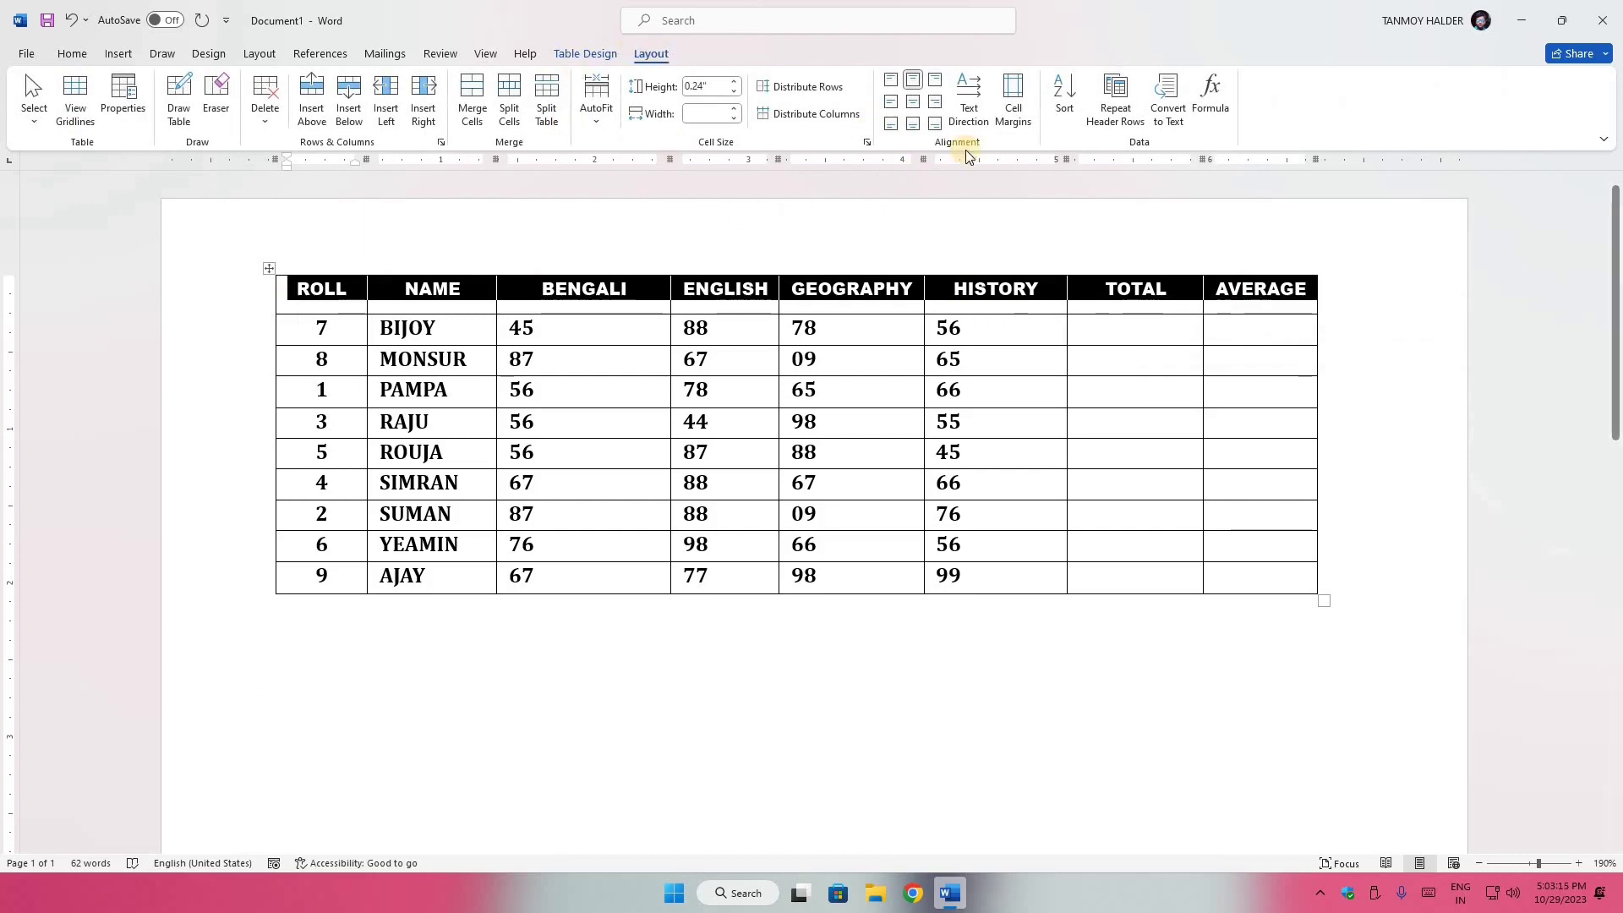
- Rotate the header text vertically, return it to horizontal, and shrink the header row back down
left_click(965, 104)
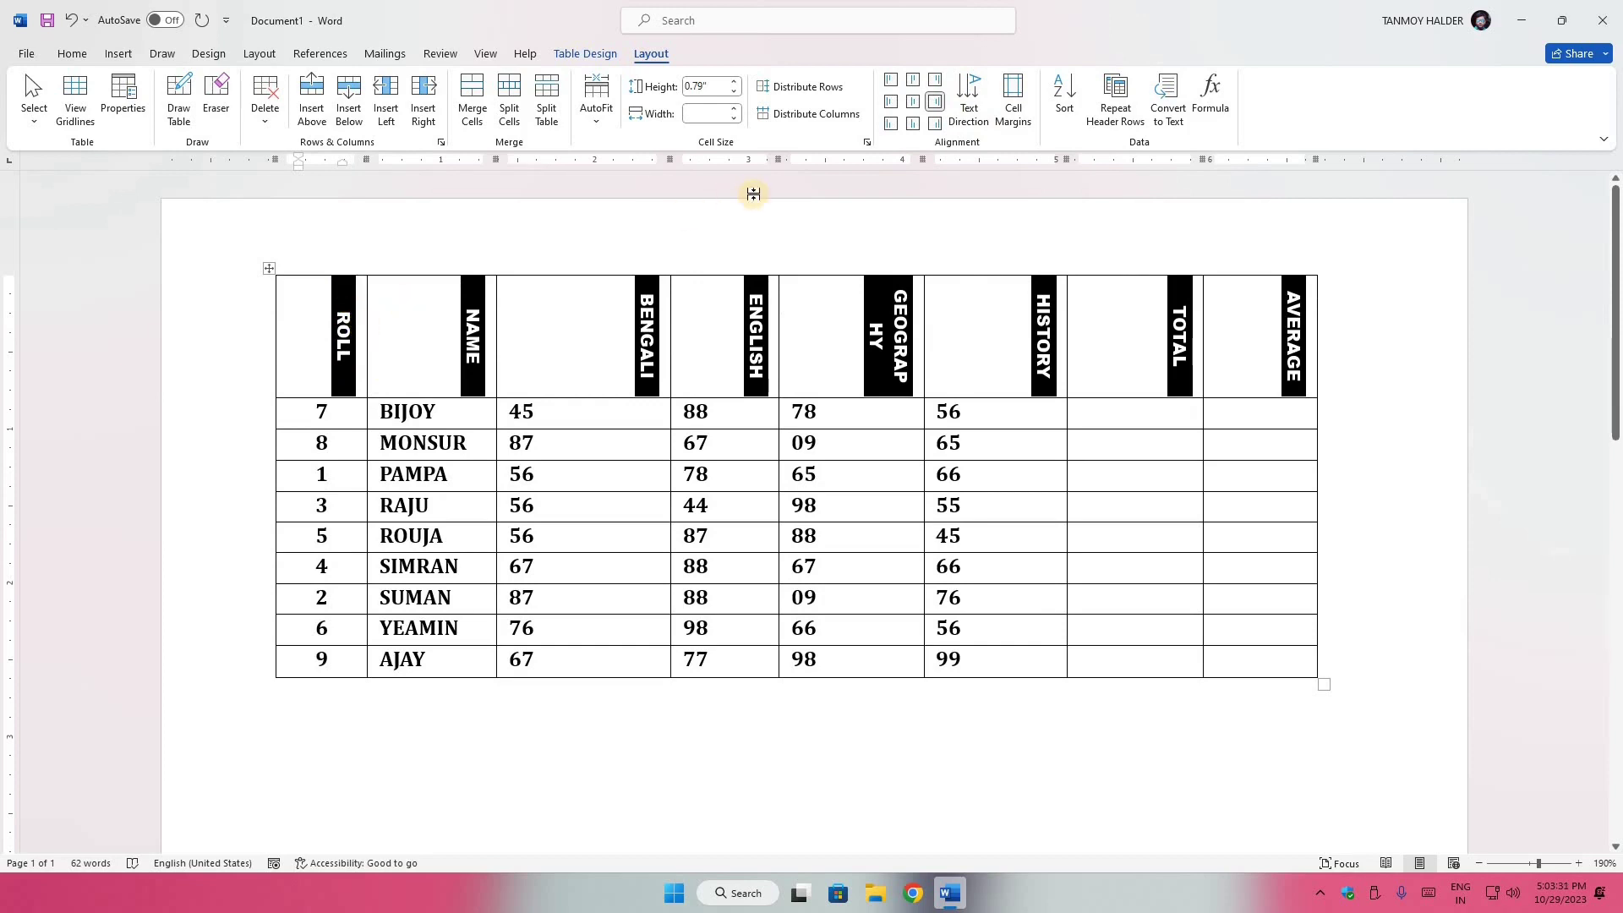
left_click(959, 107)
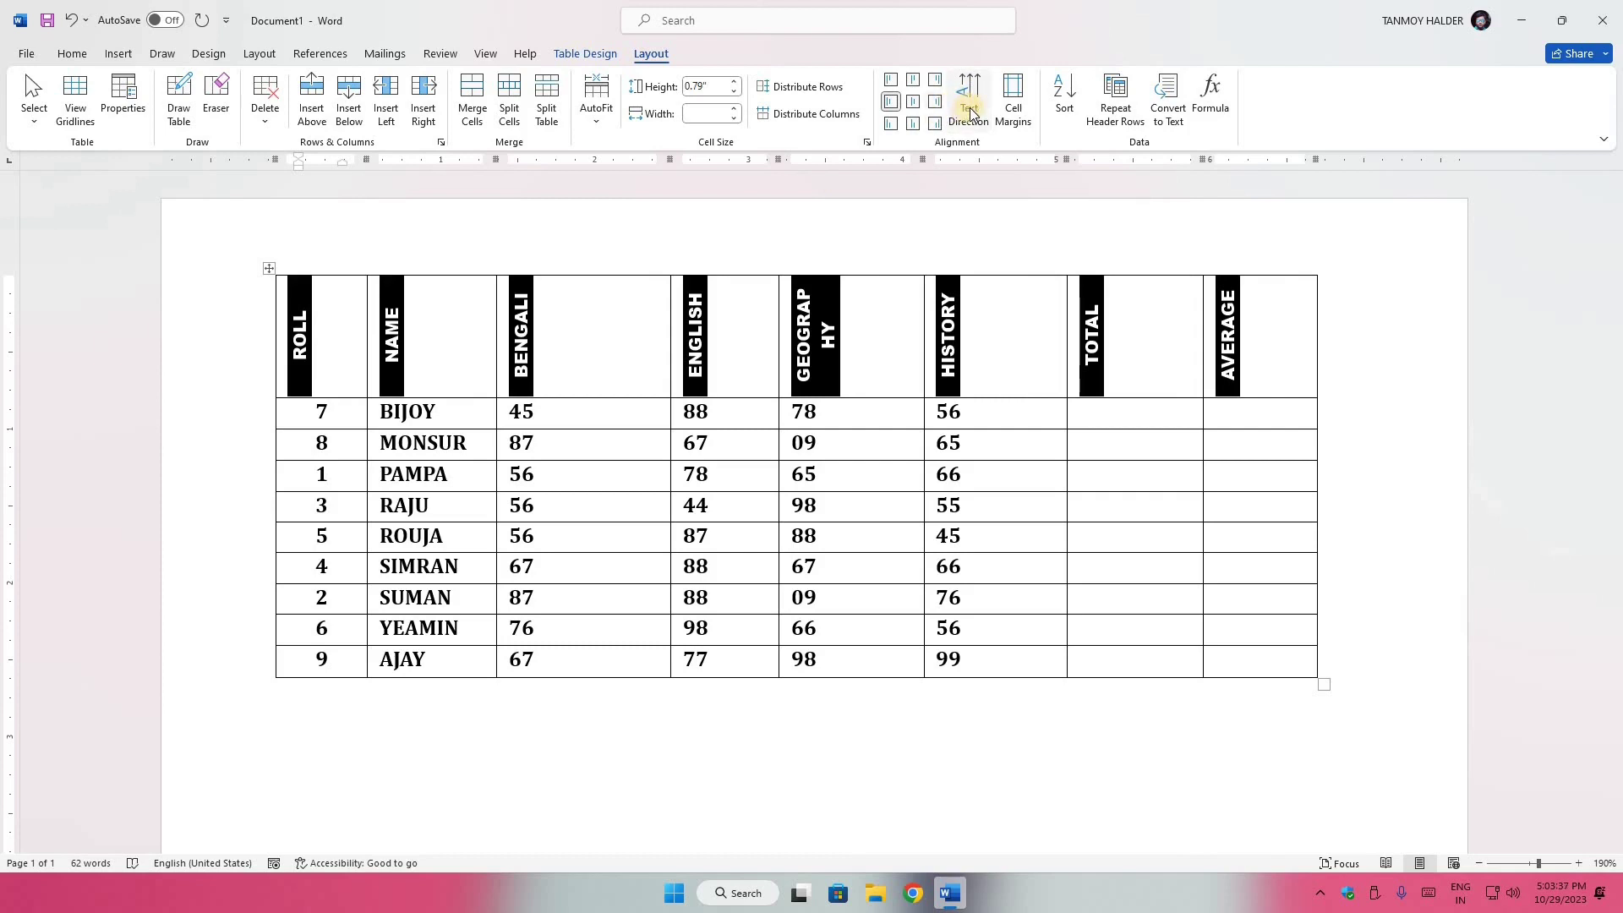
left_click(971, 113)
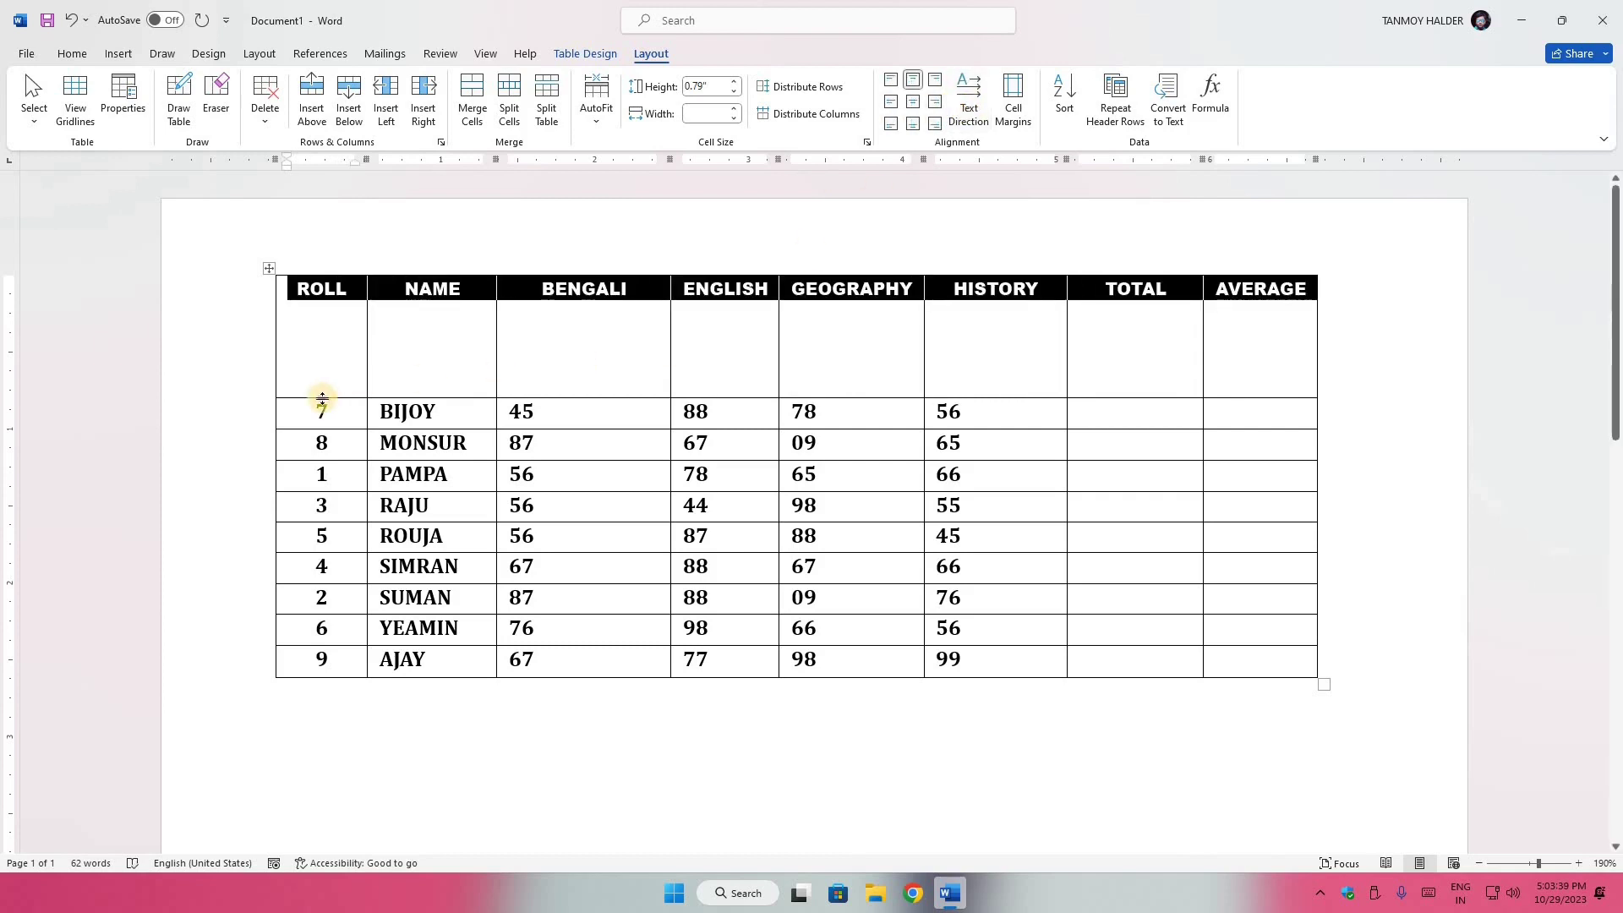
left_click_drag(322, 398, 323, 304)
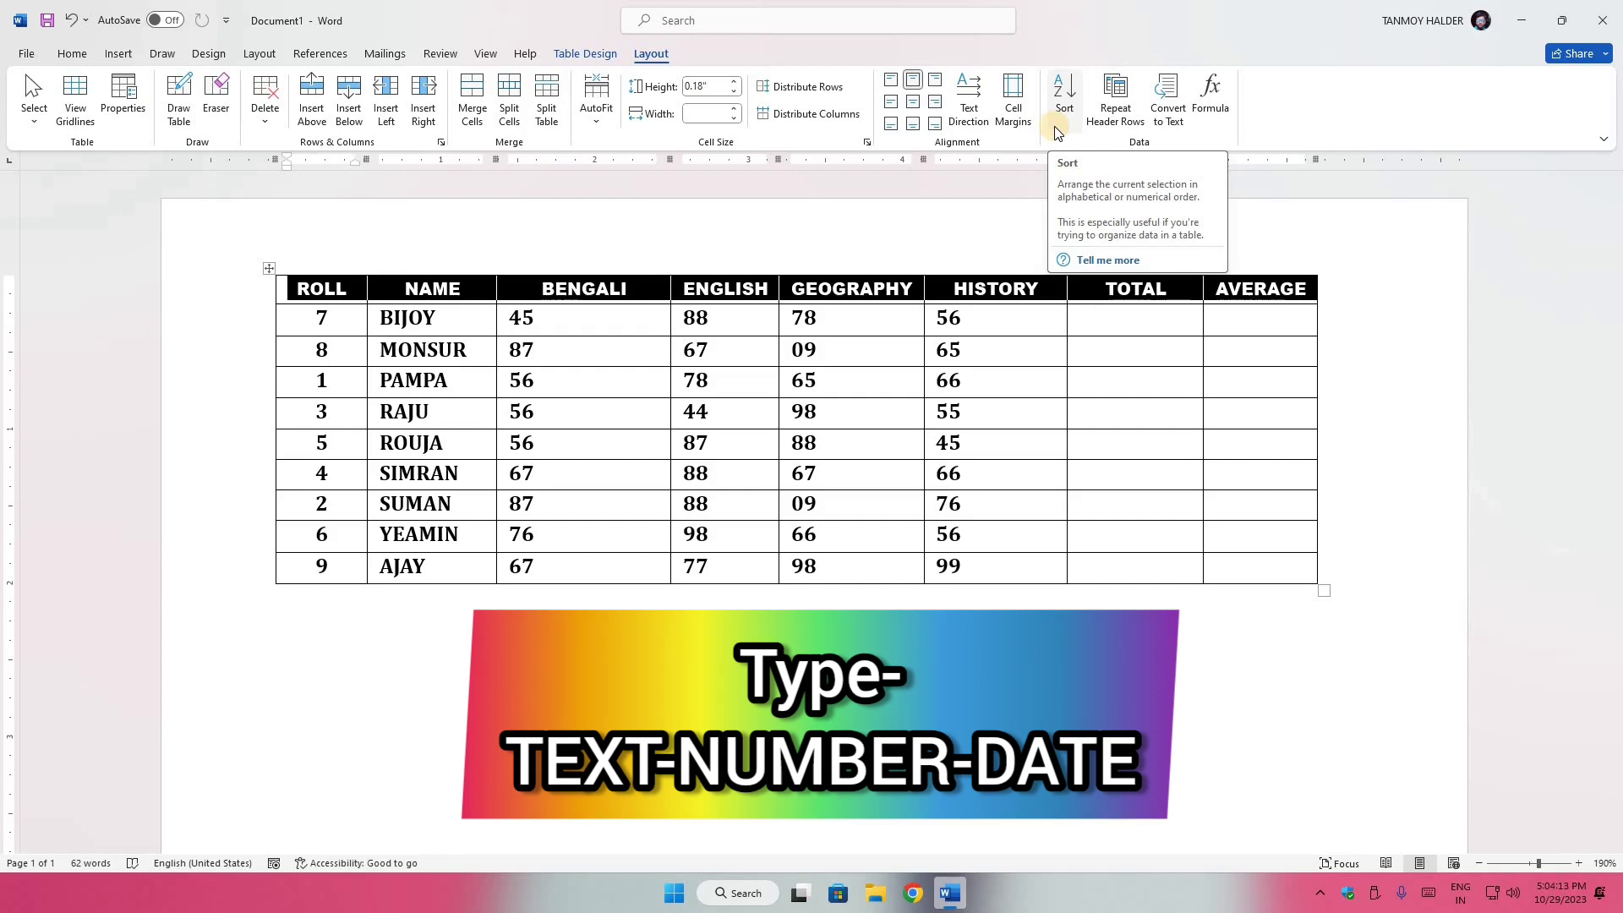
- Select the entire ROLL column of the marks table
left_click(1063, 131)
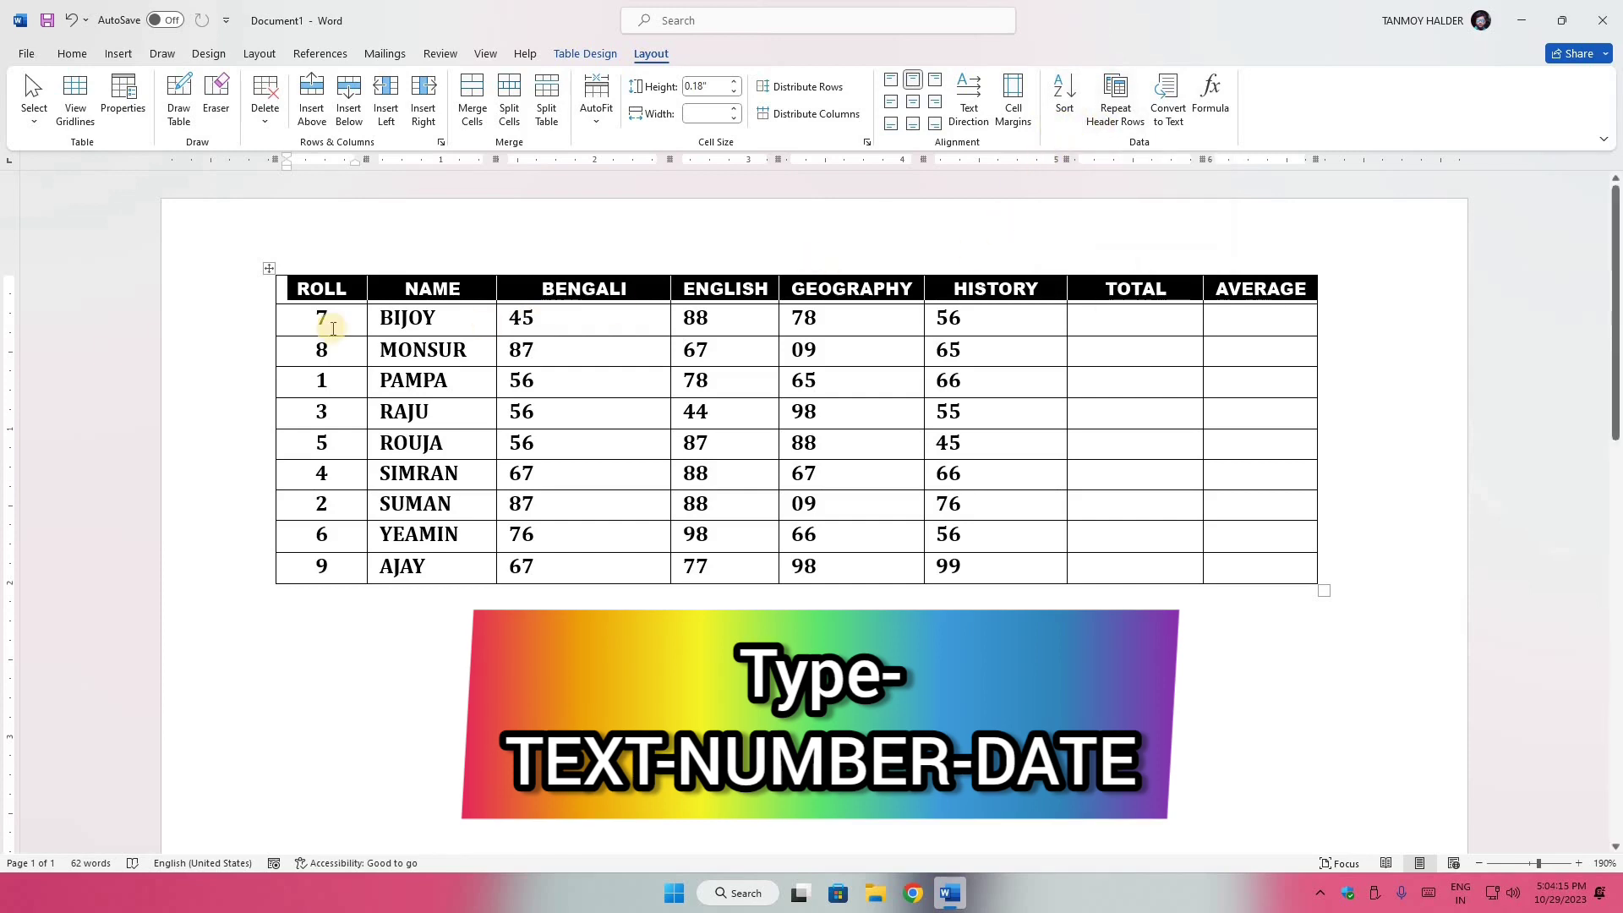
left_click(302, 288)
mouse_move(300, 285)
left_mouse_down()
mouse_move(322, 387)
mouse_move(319, 569)
mouse_move(300, 592)
left_mouse_up()
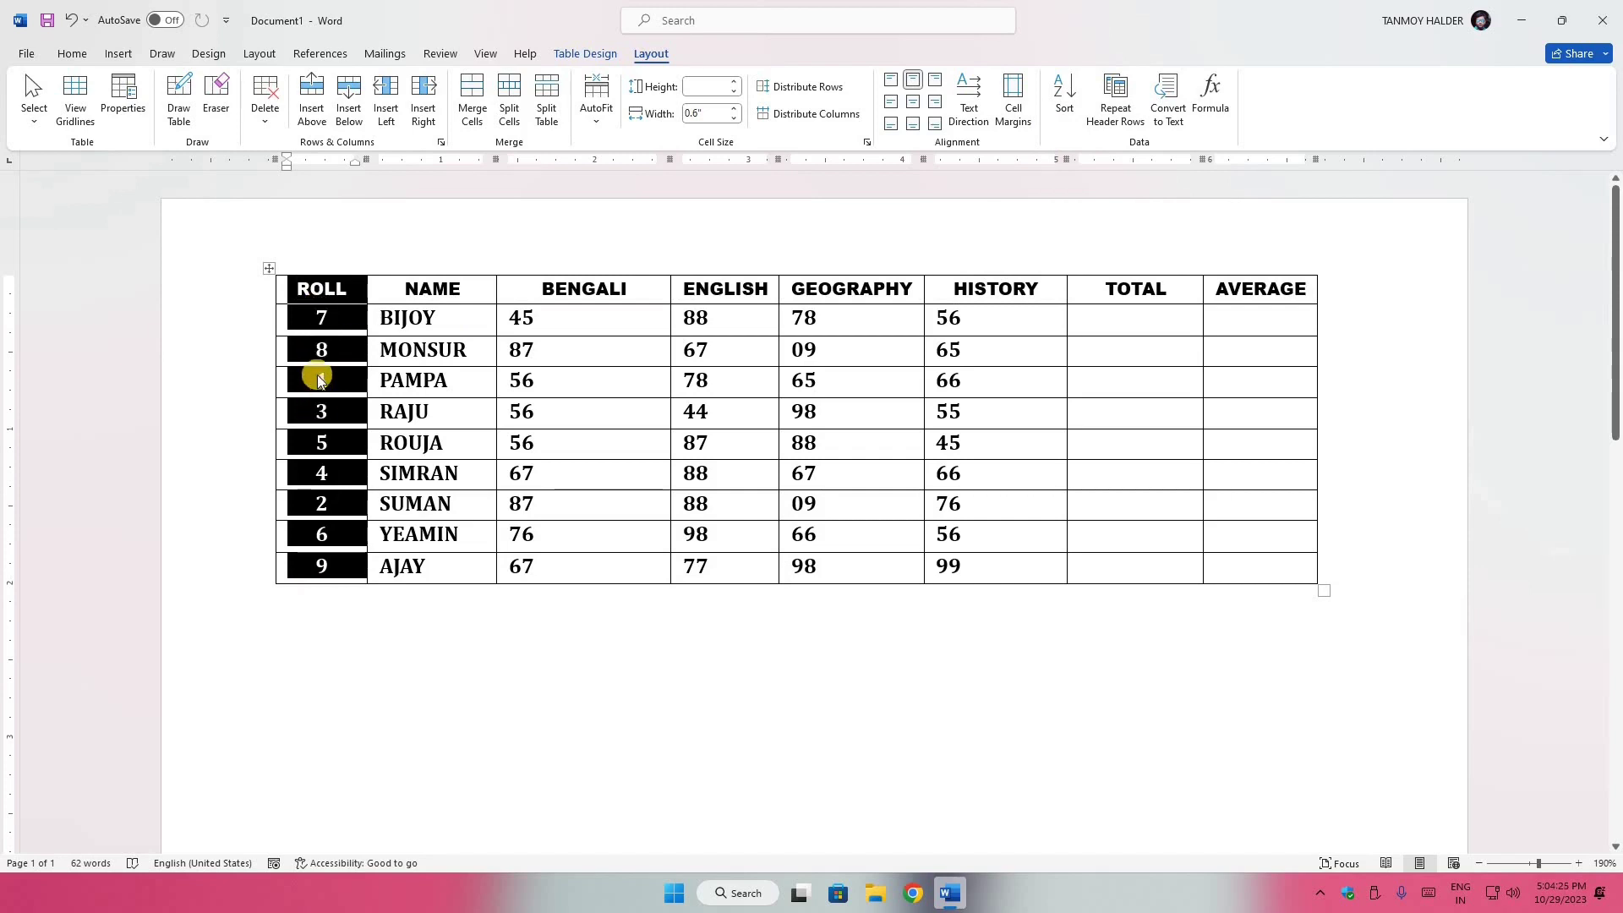
left_click(329, 322)
left_click(329, 264)
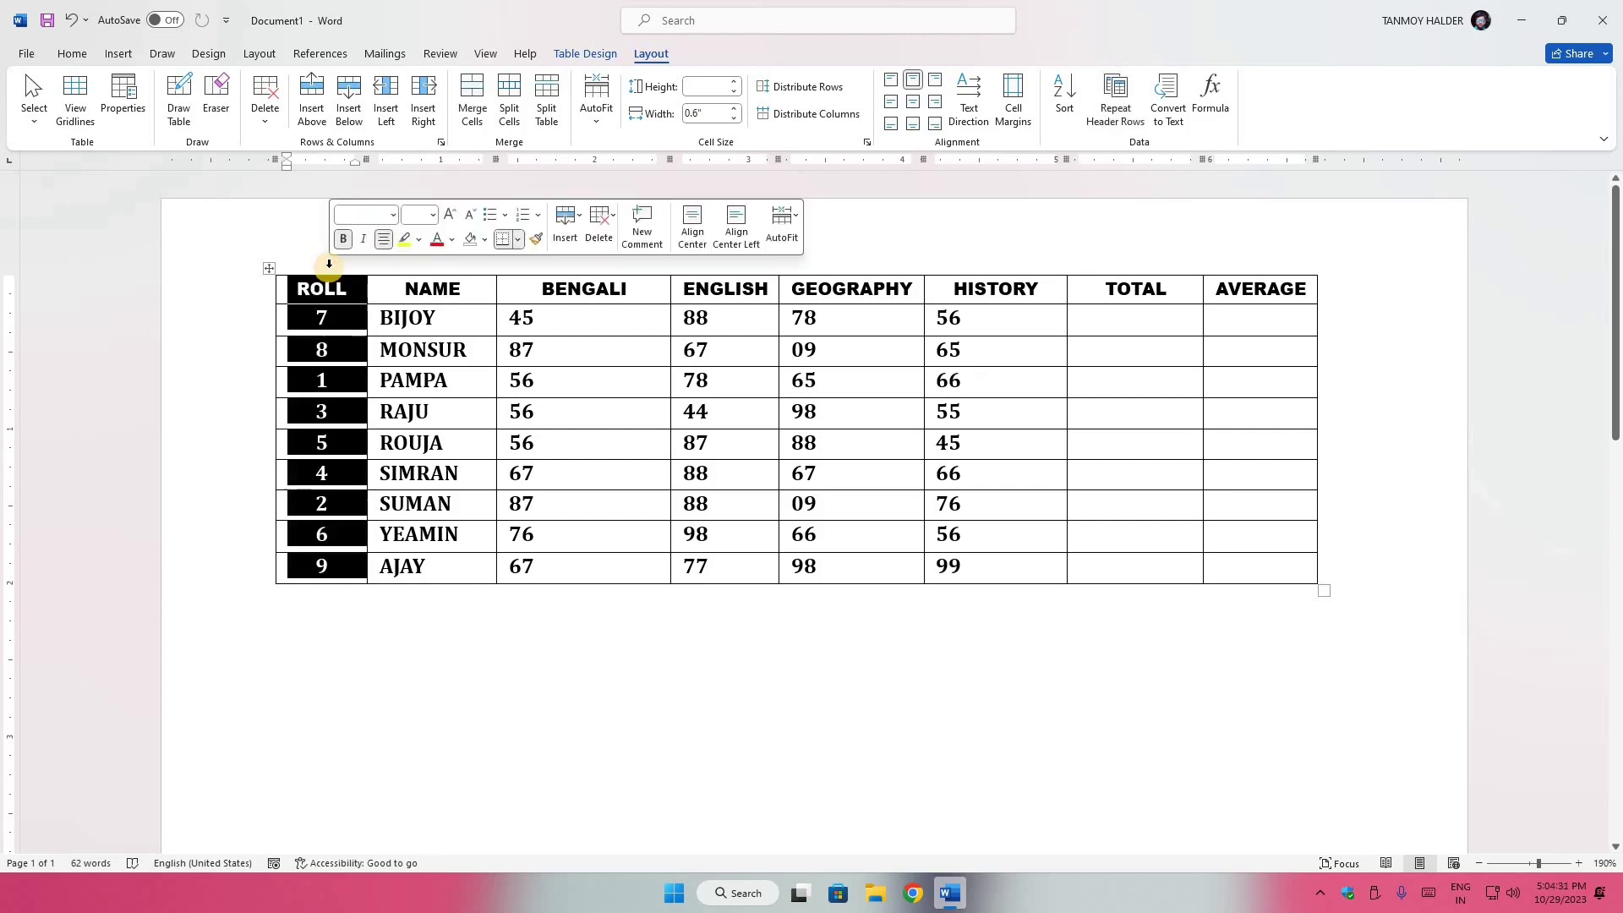
- Sort the table by ROLL as Number in ascending order, 1 to 9
left_click(1065, 99)
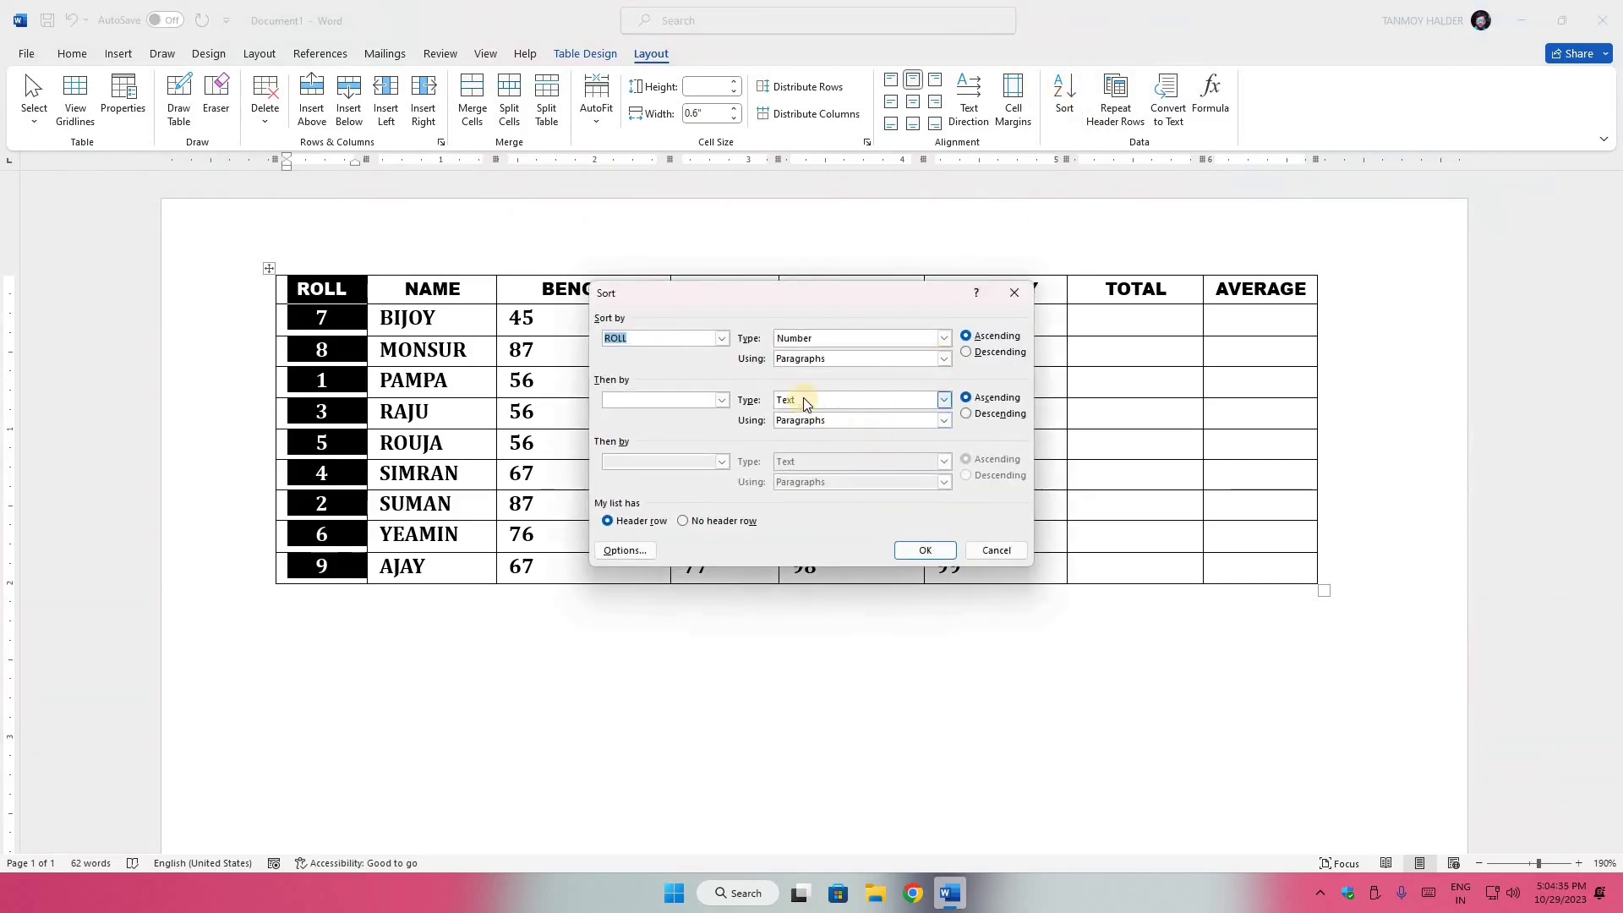
left_click(944, 339)
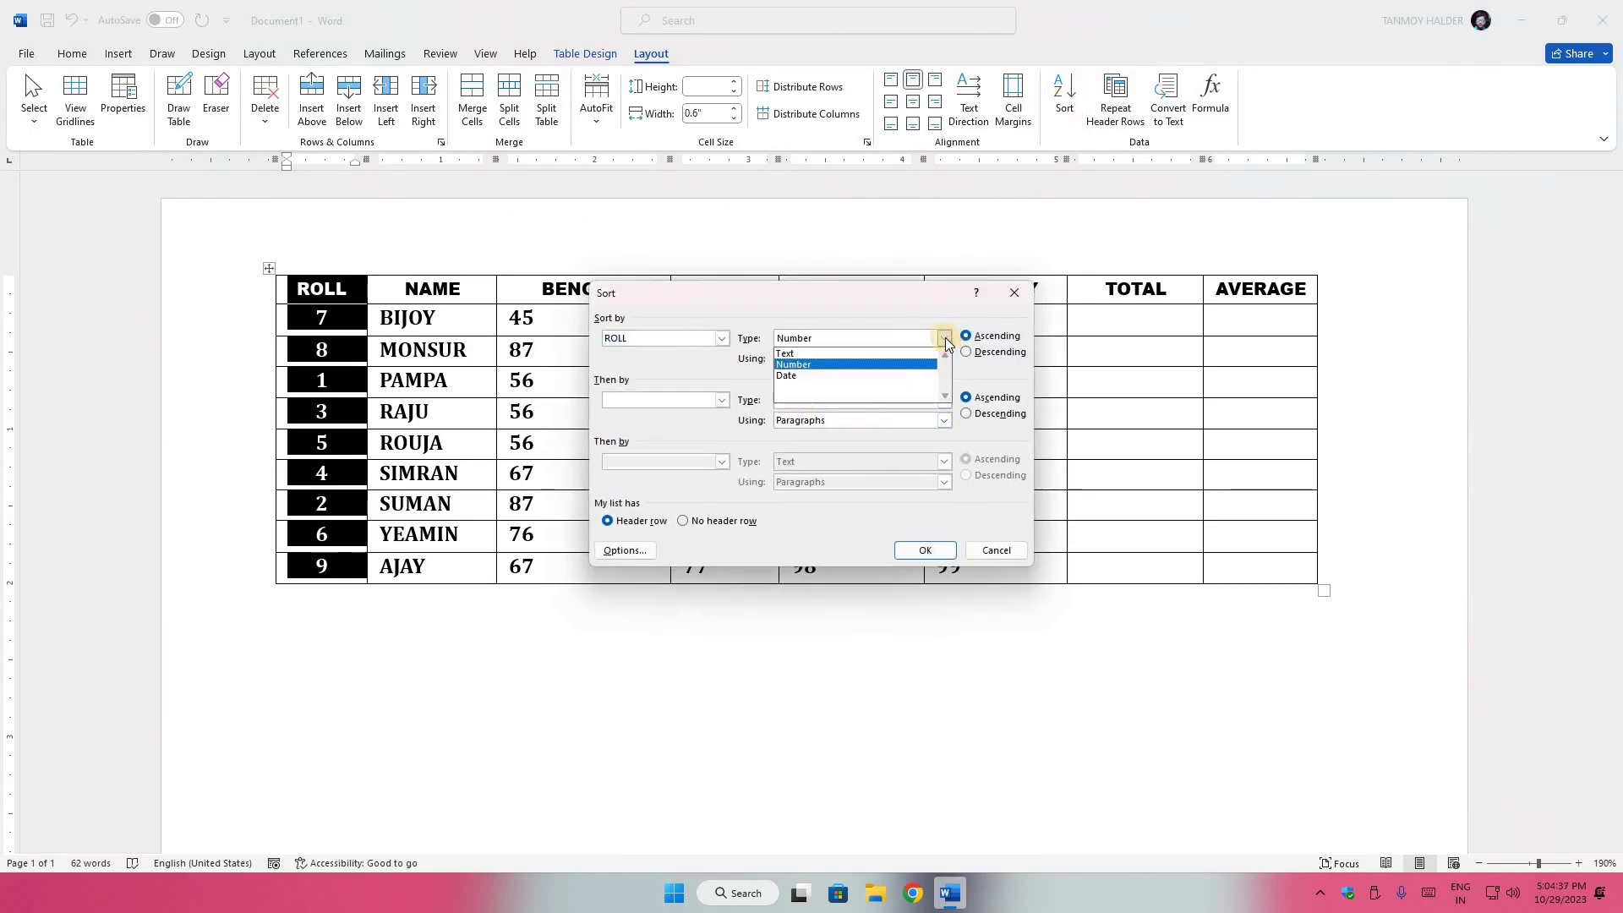
left_click(813, 363)
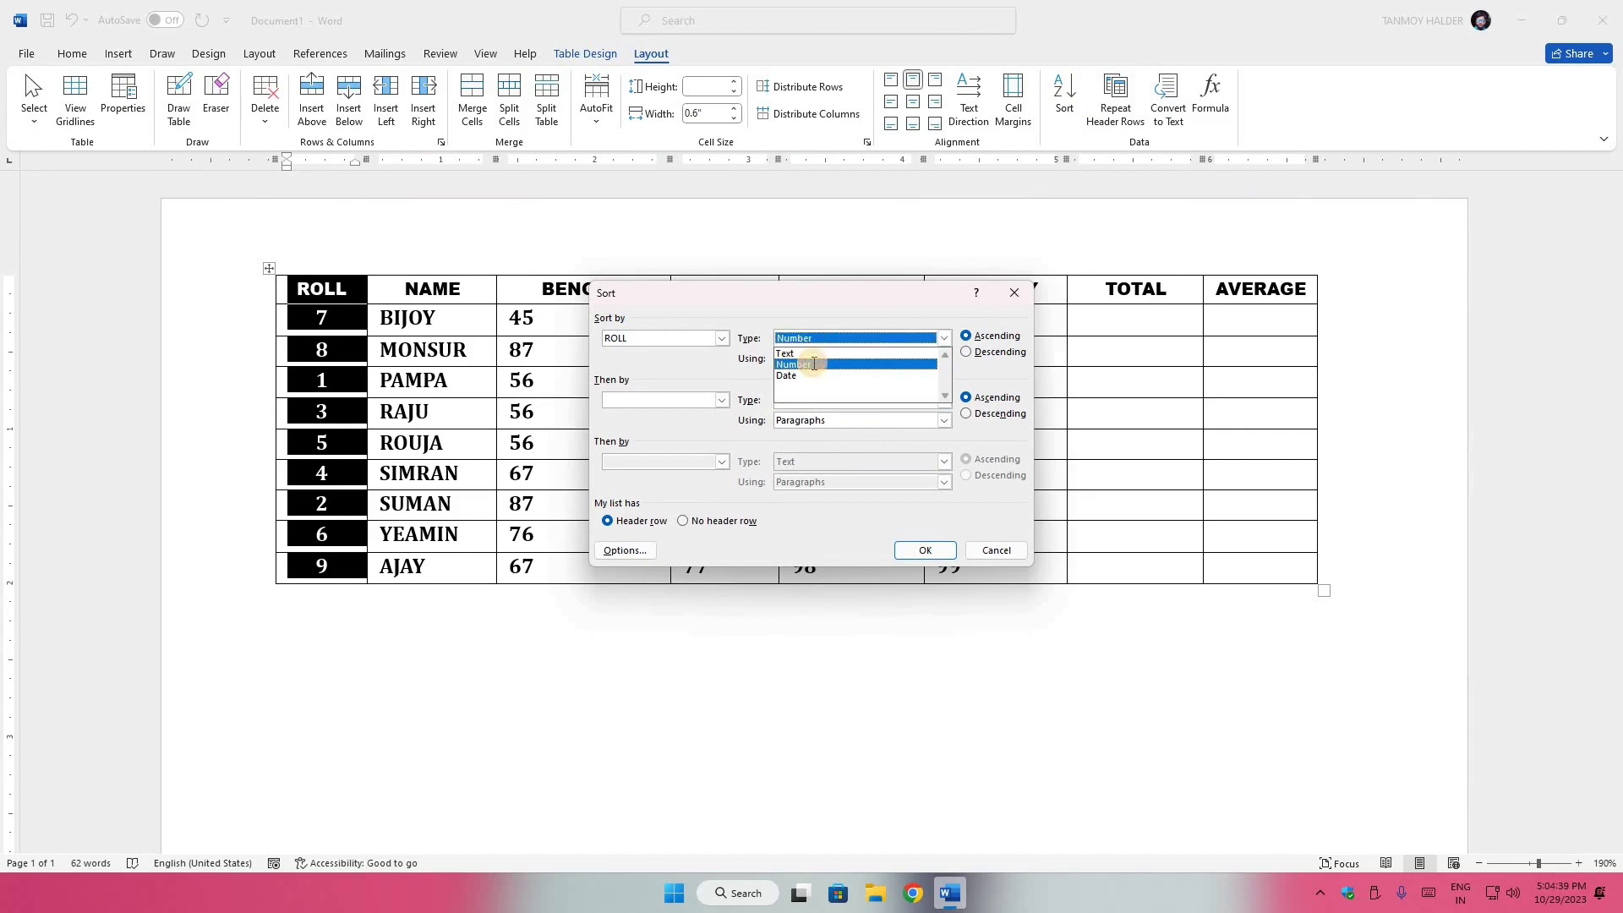
left_click(944, 338)
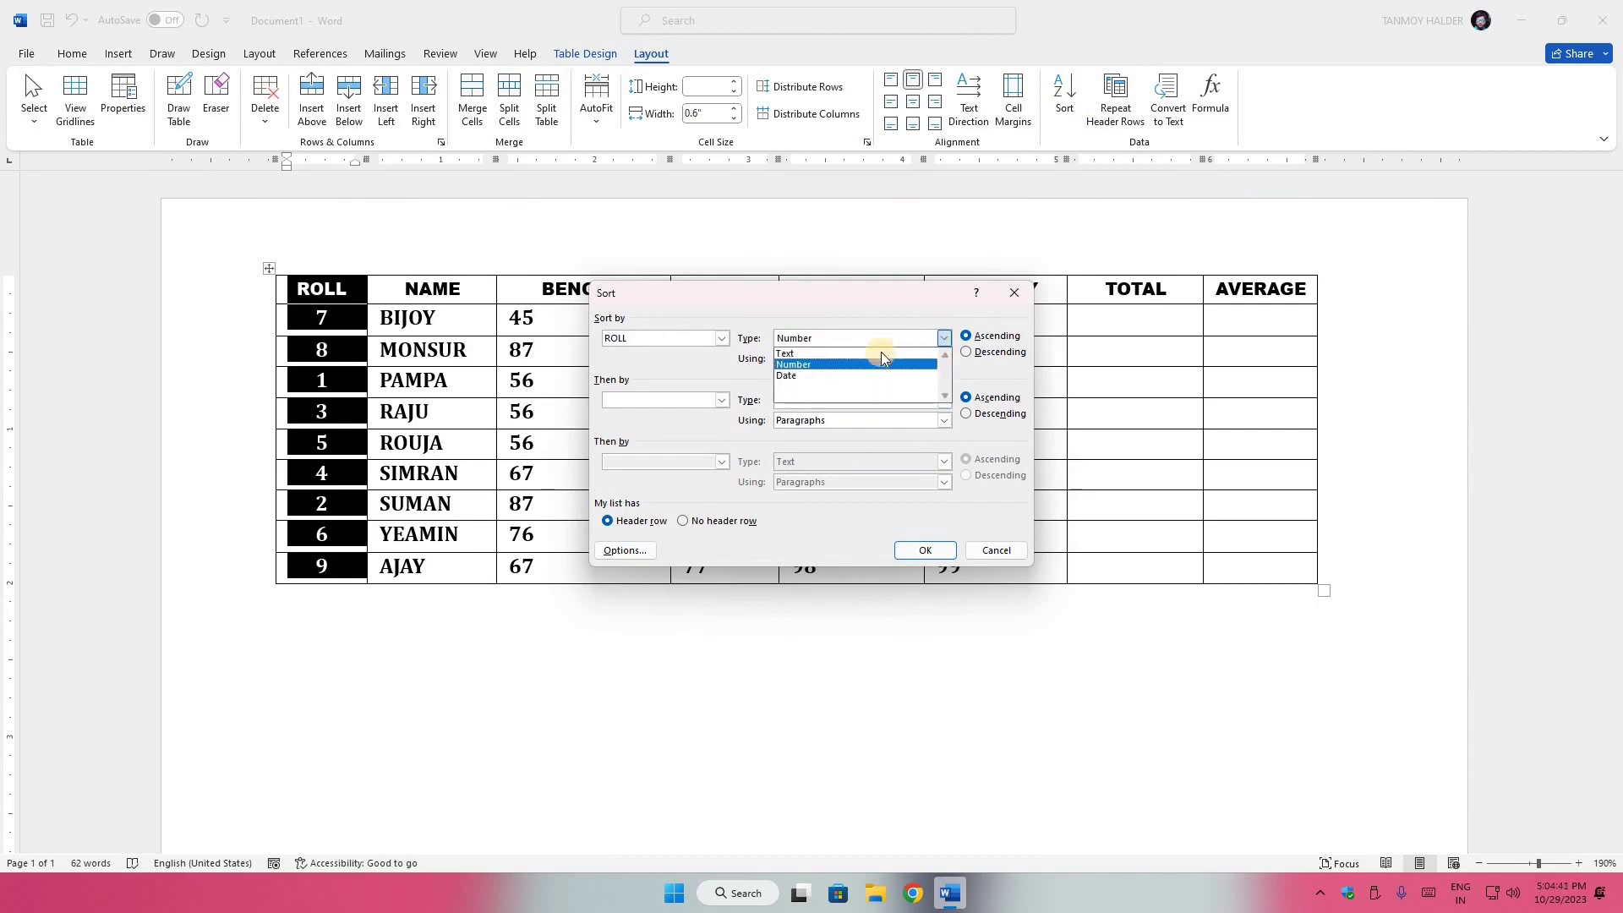
left_click(803, 364)
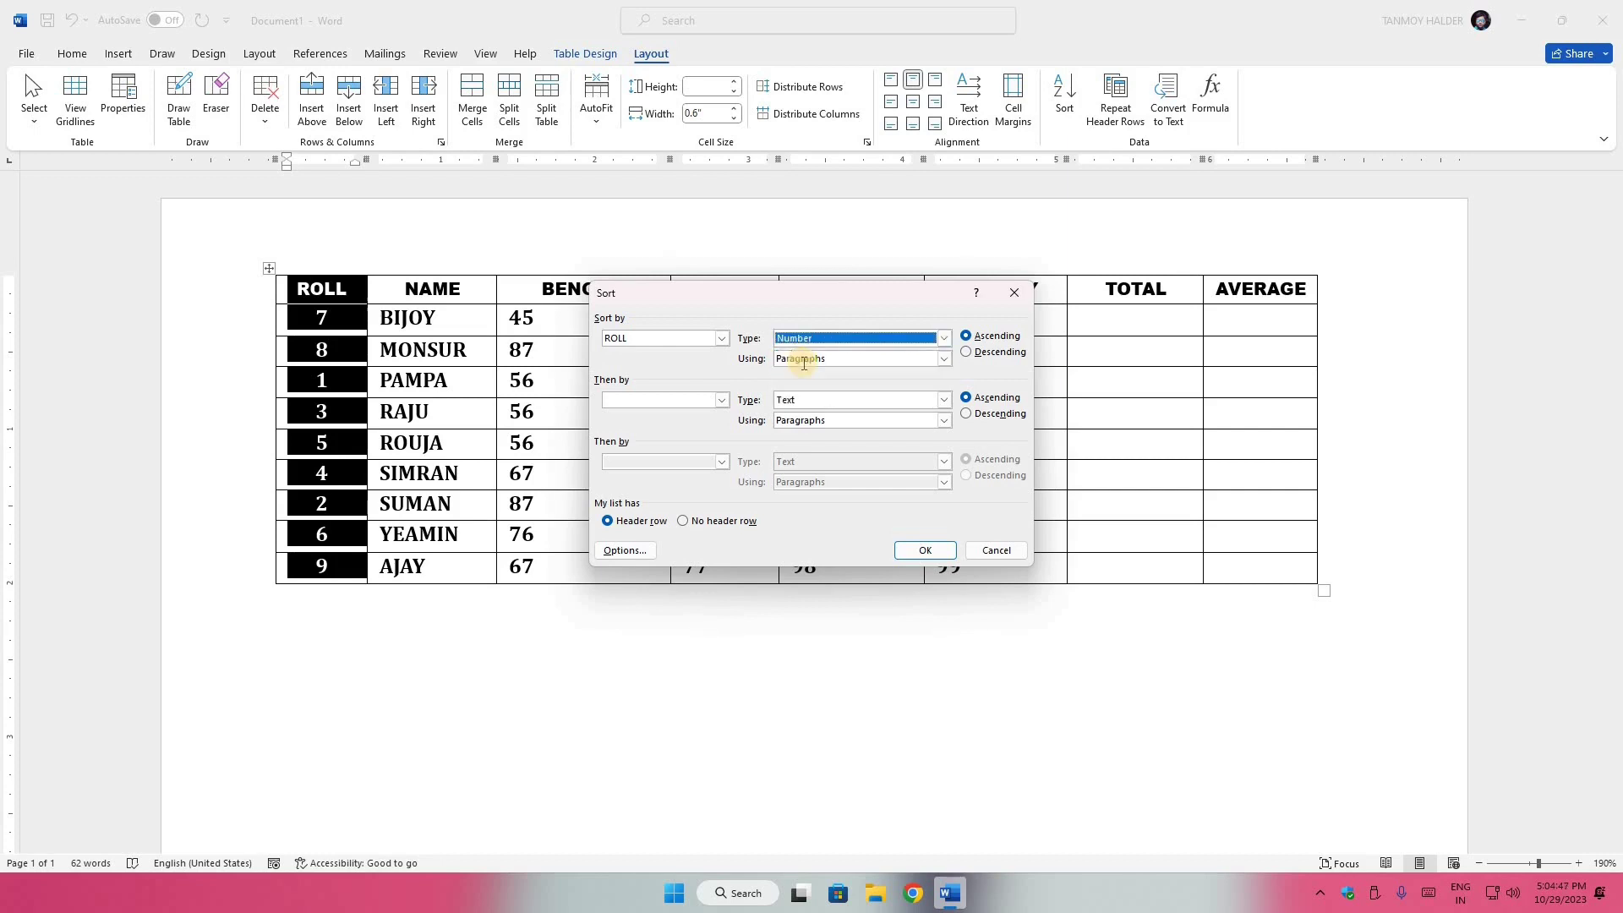
left_click(992, 337)
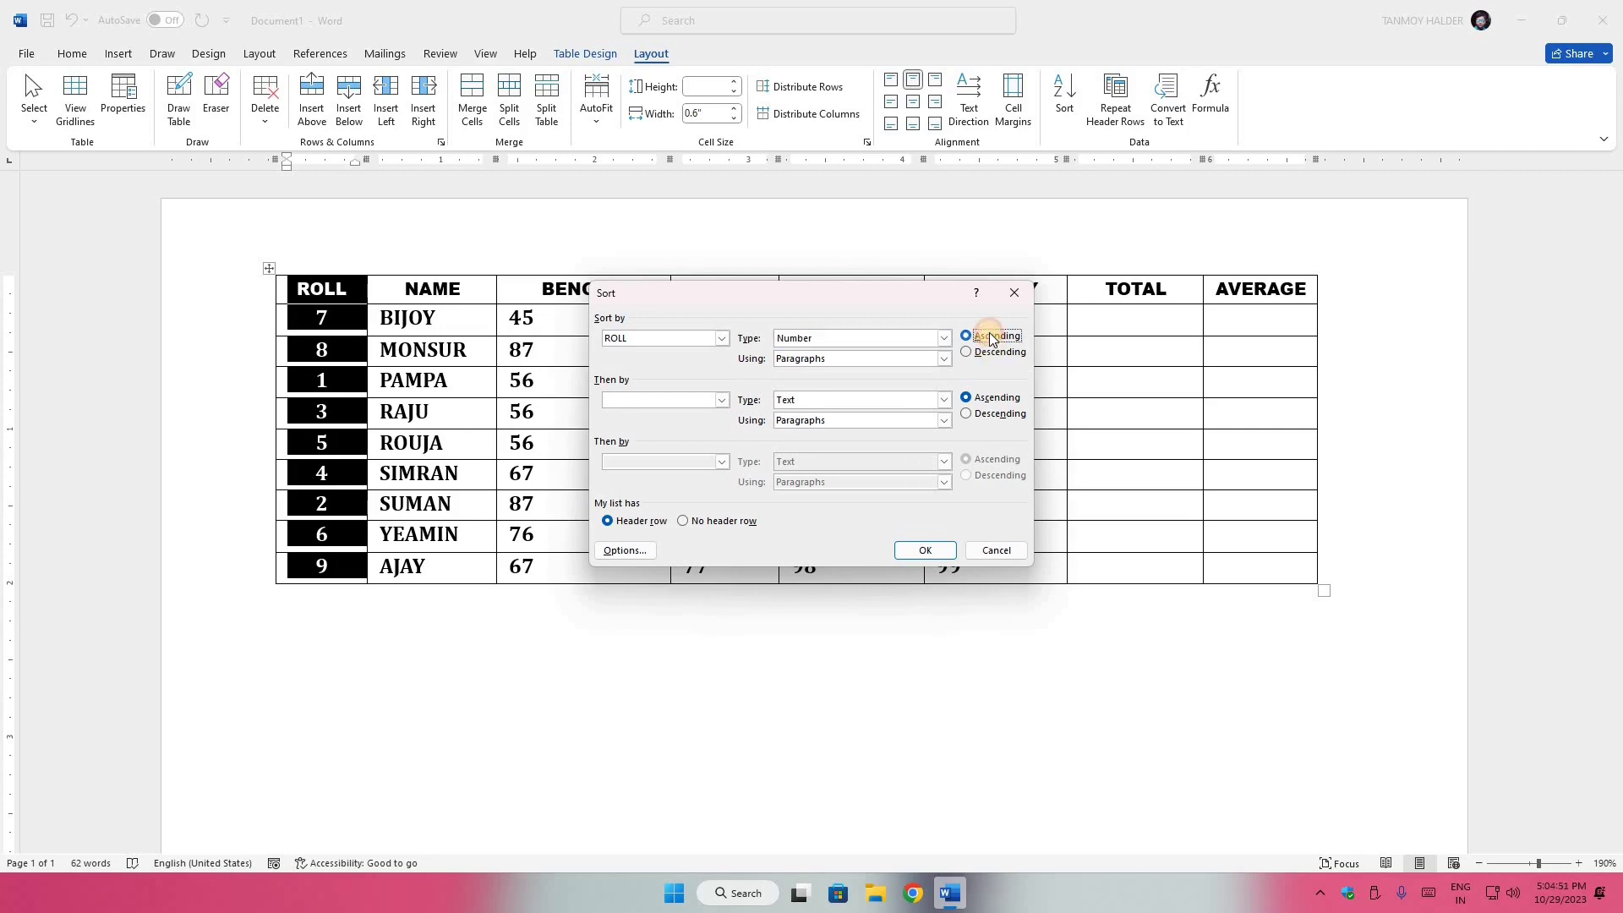
left_click(975, 342)
left_click(911, 551)
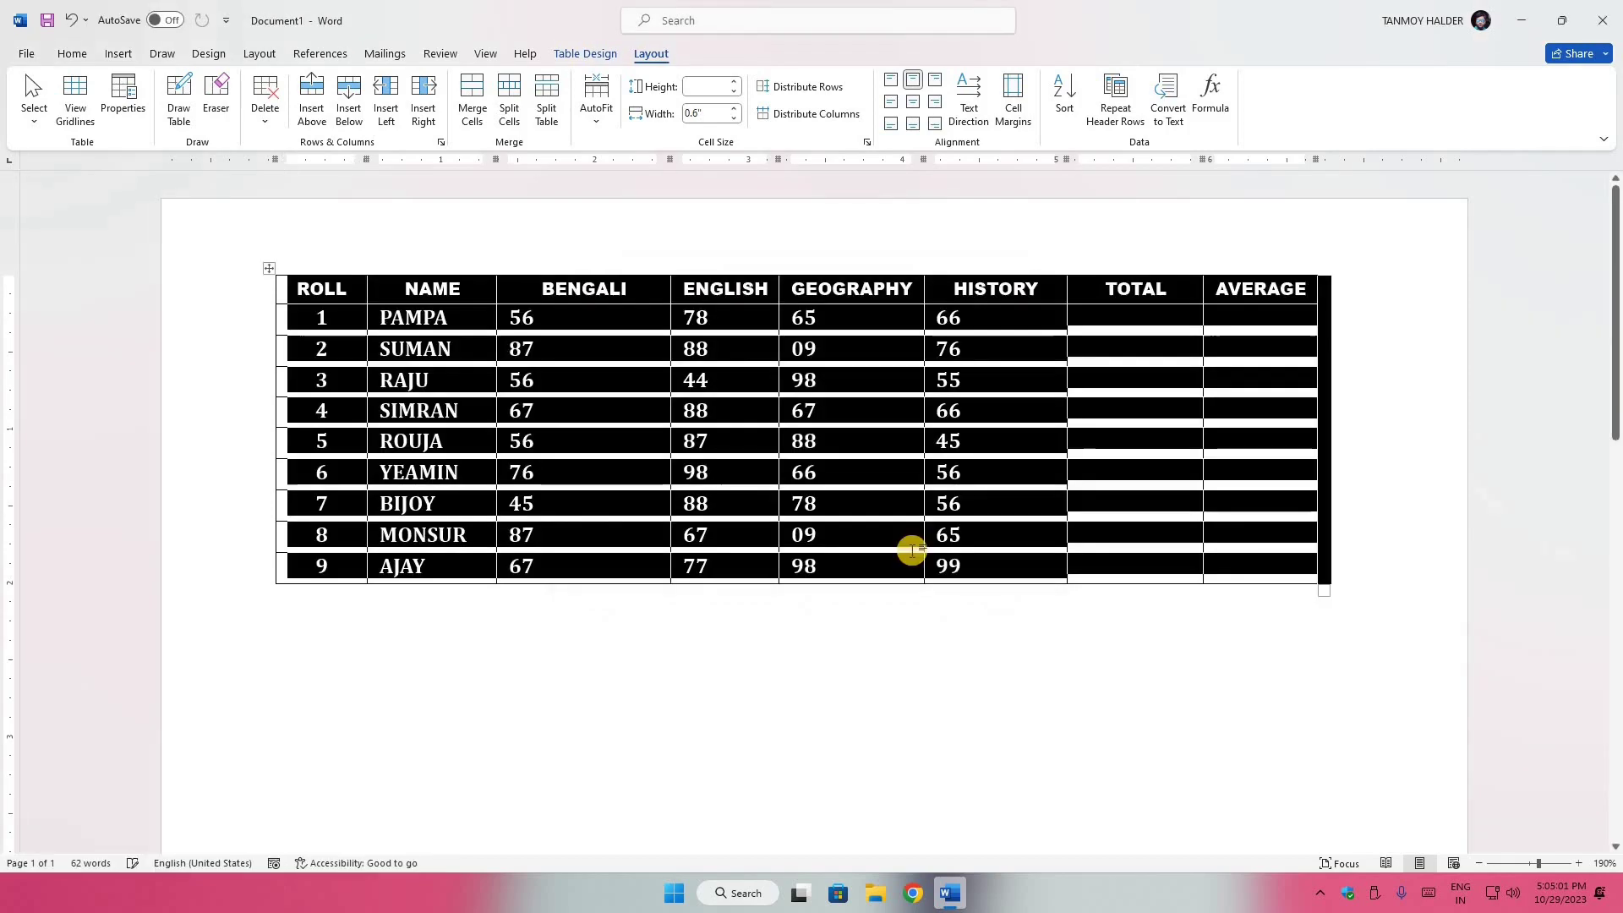
left_click(683, 474)
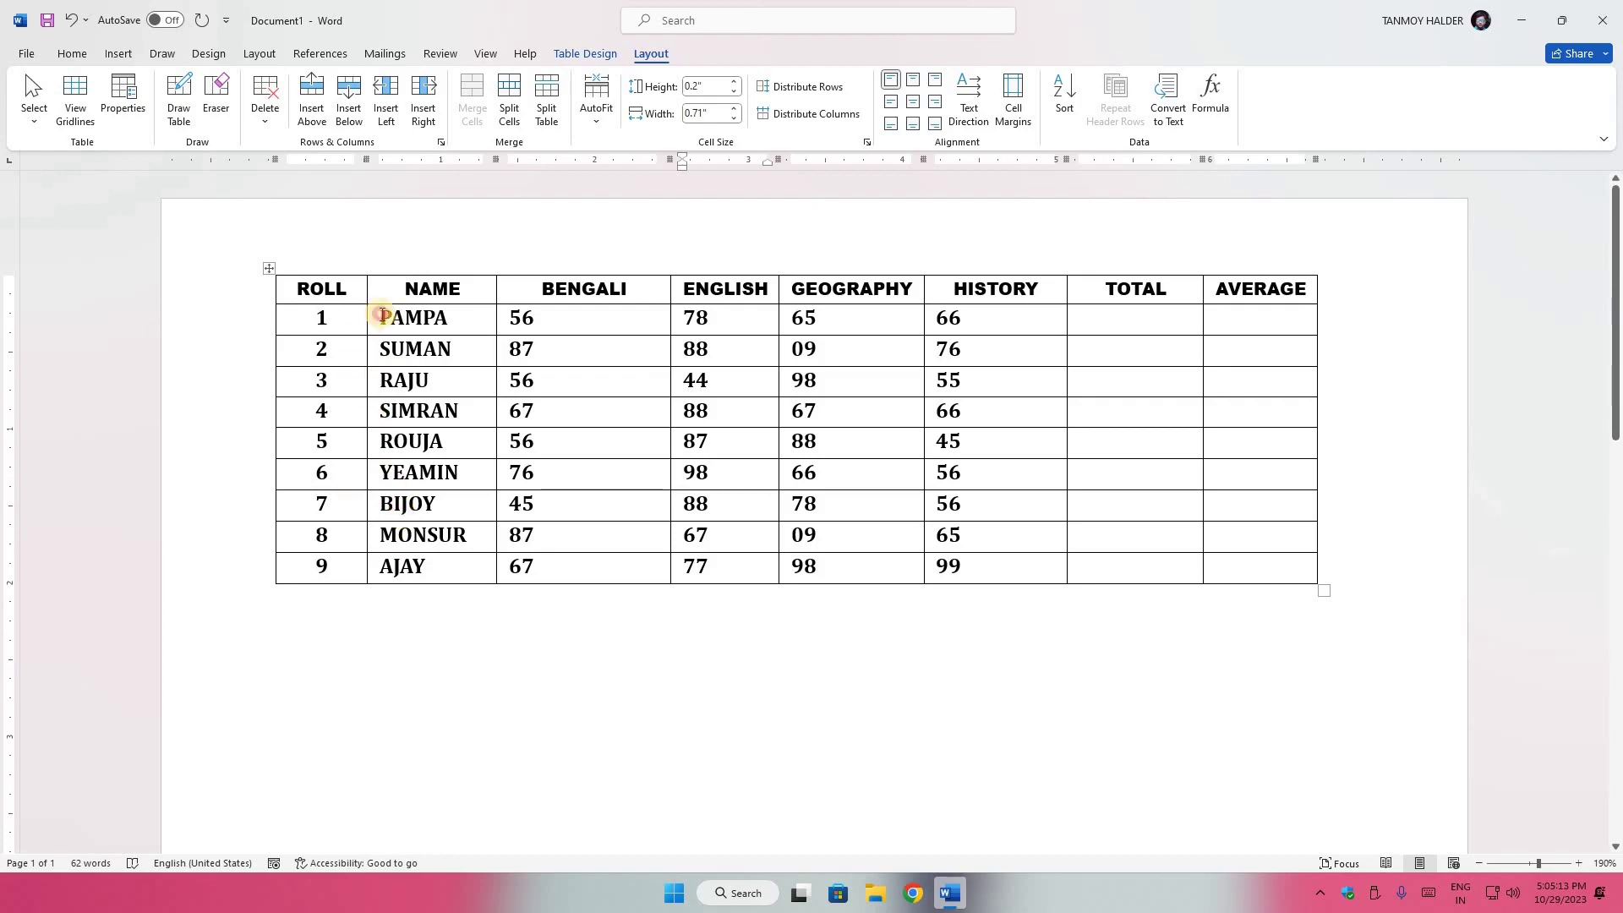
- Sort the table by NAME (Text, ascending), AJAY to YEAMIN, then select the ROLL column
left_click_drag(382, 315, 435, 354)
left_click(428, 248)
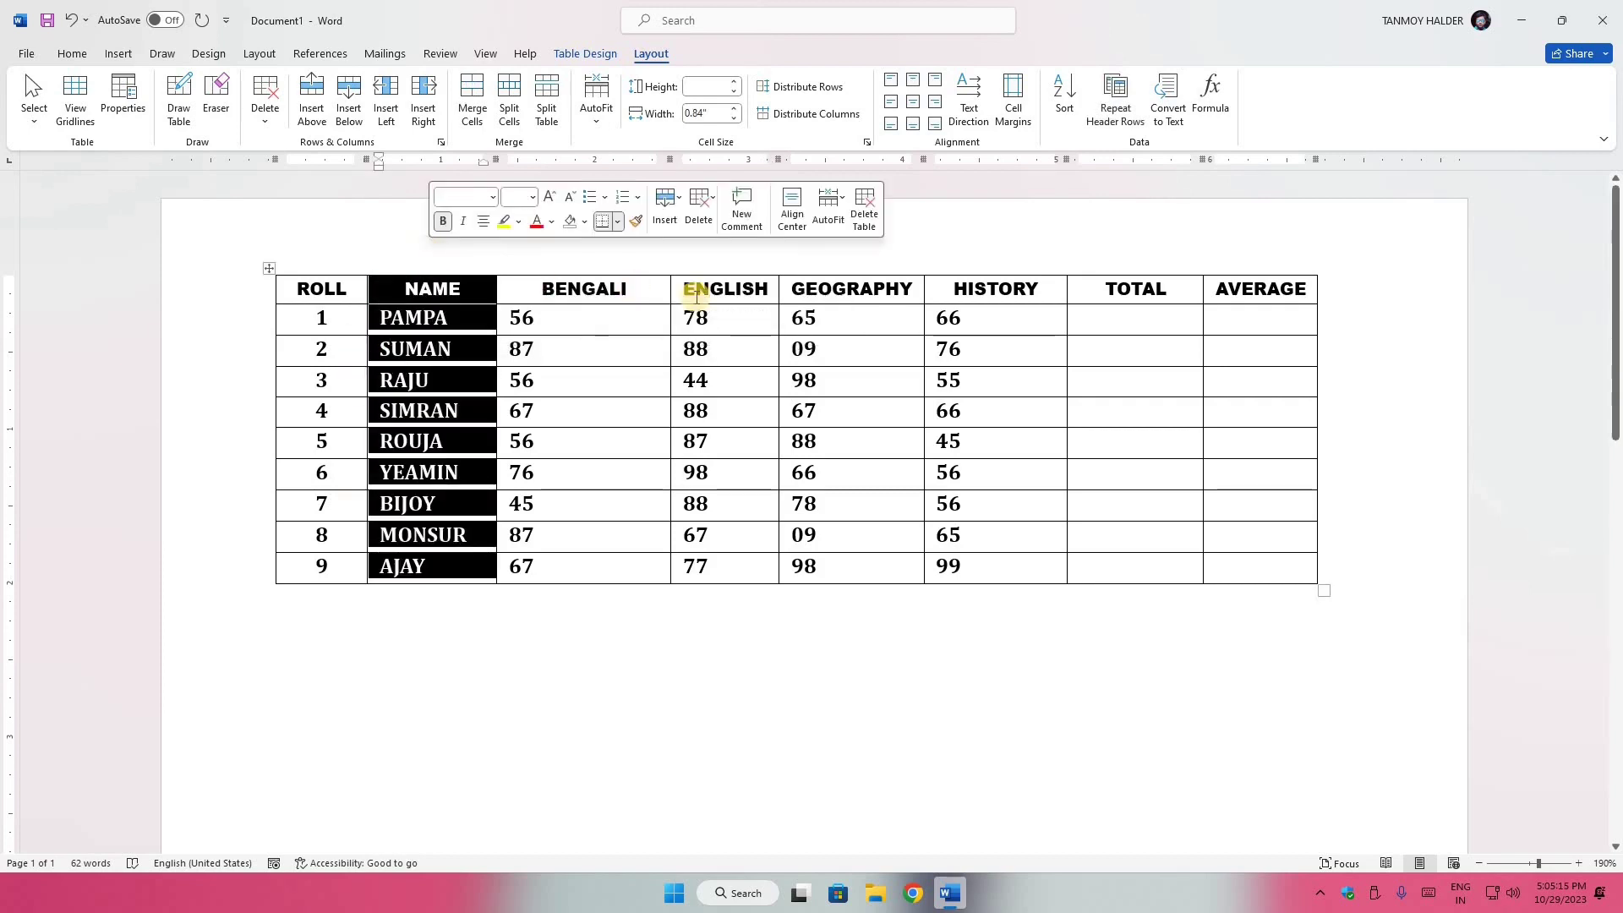
left_click(1055, 115)
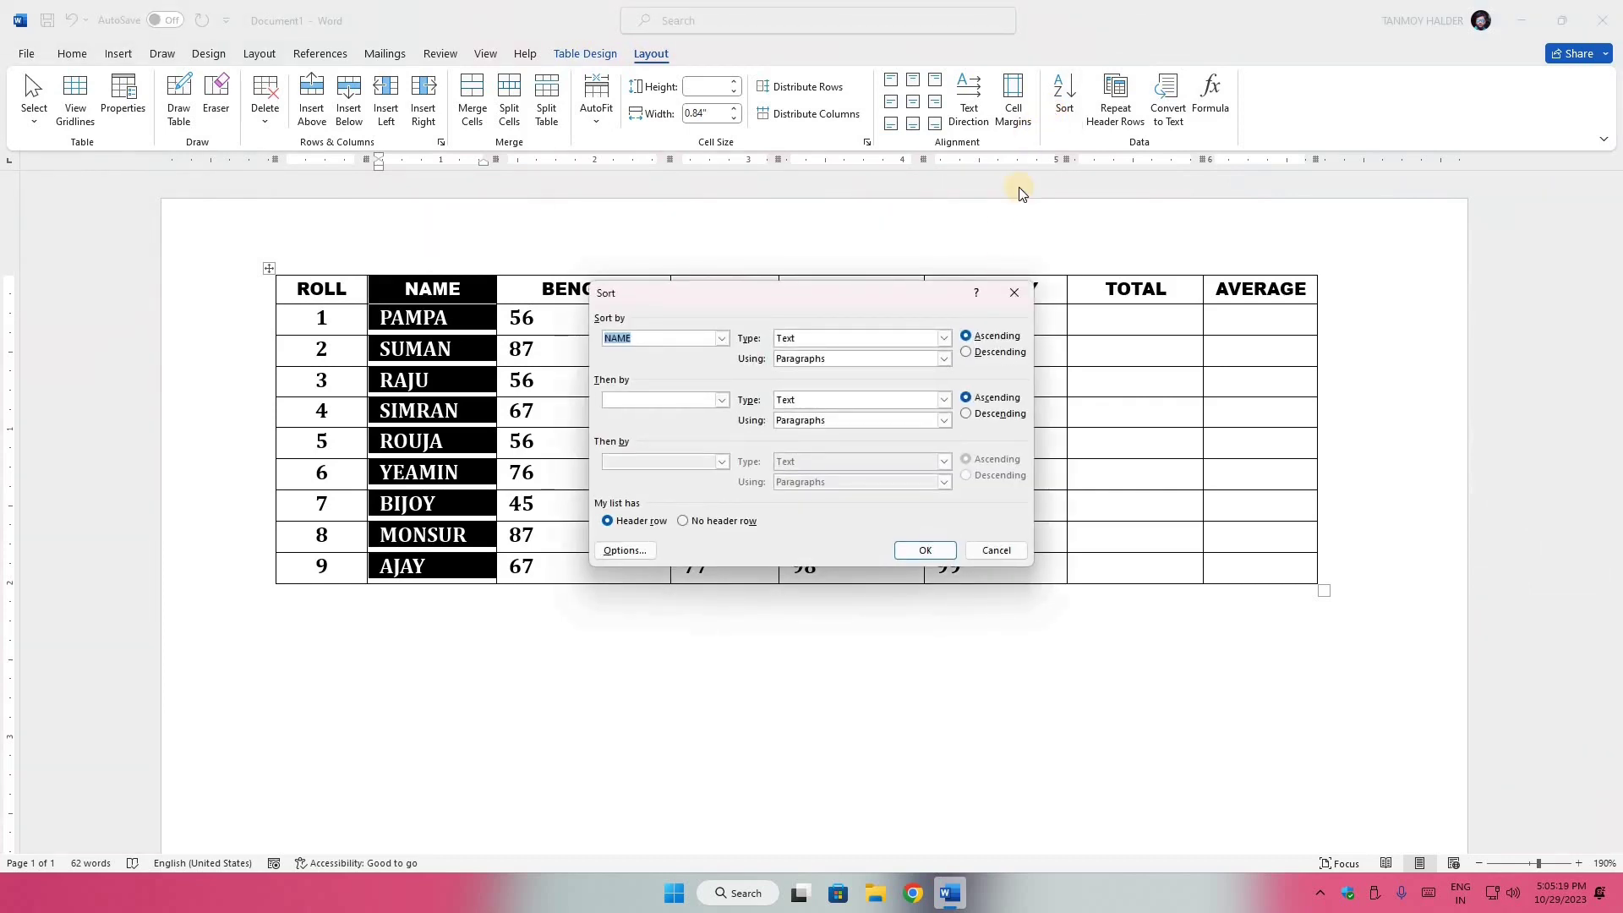
left_click(945, 340)
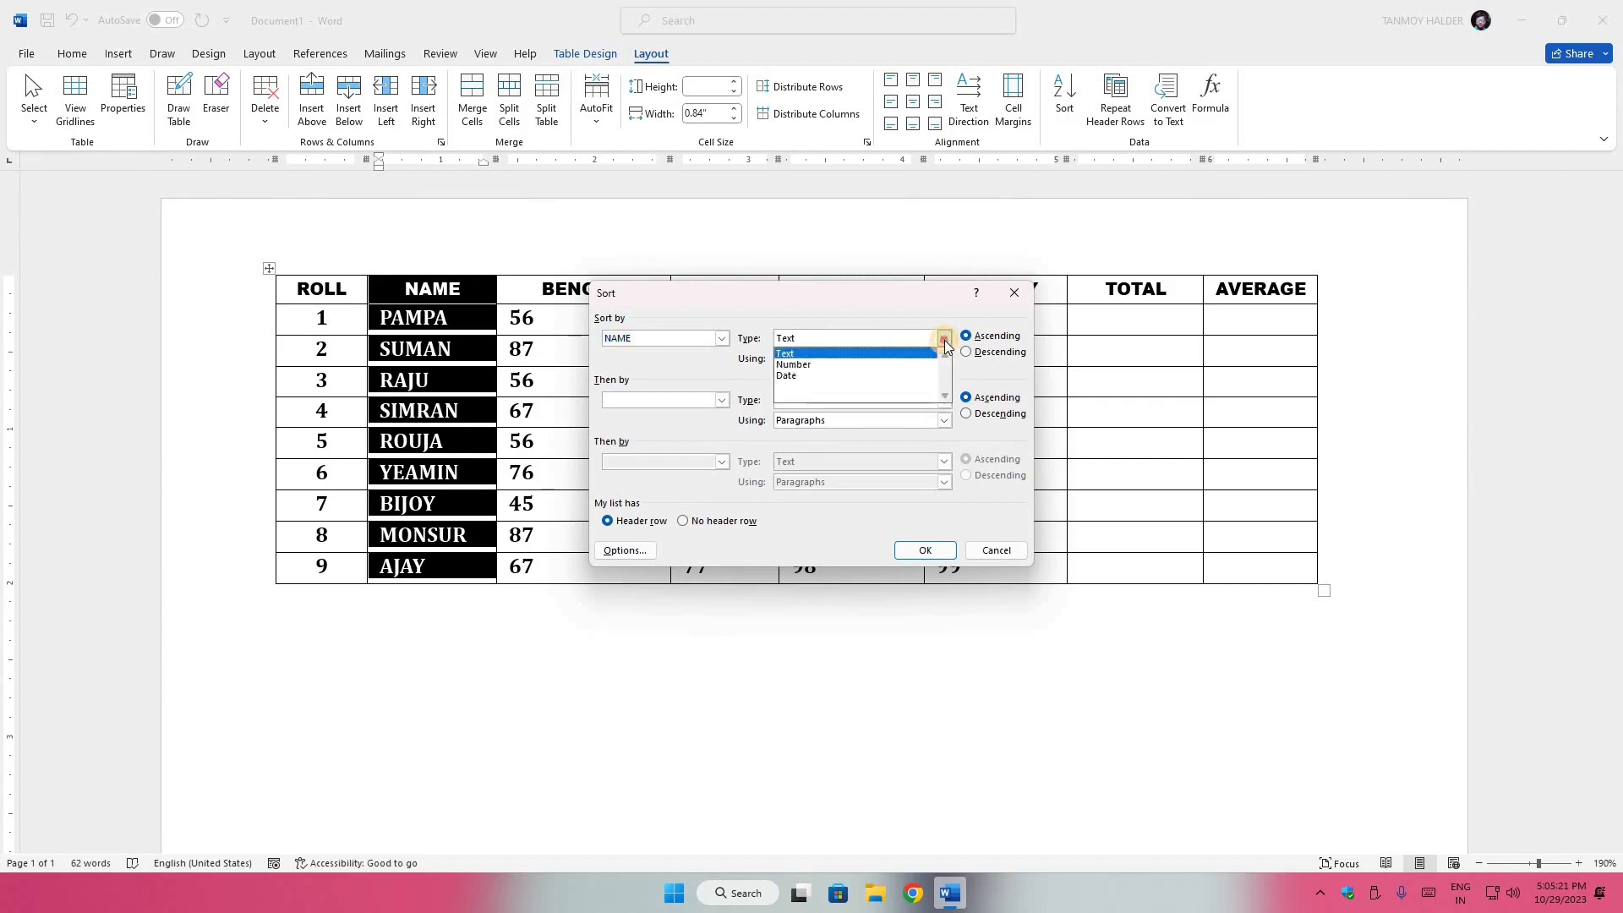
left_click(945, 339)
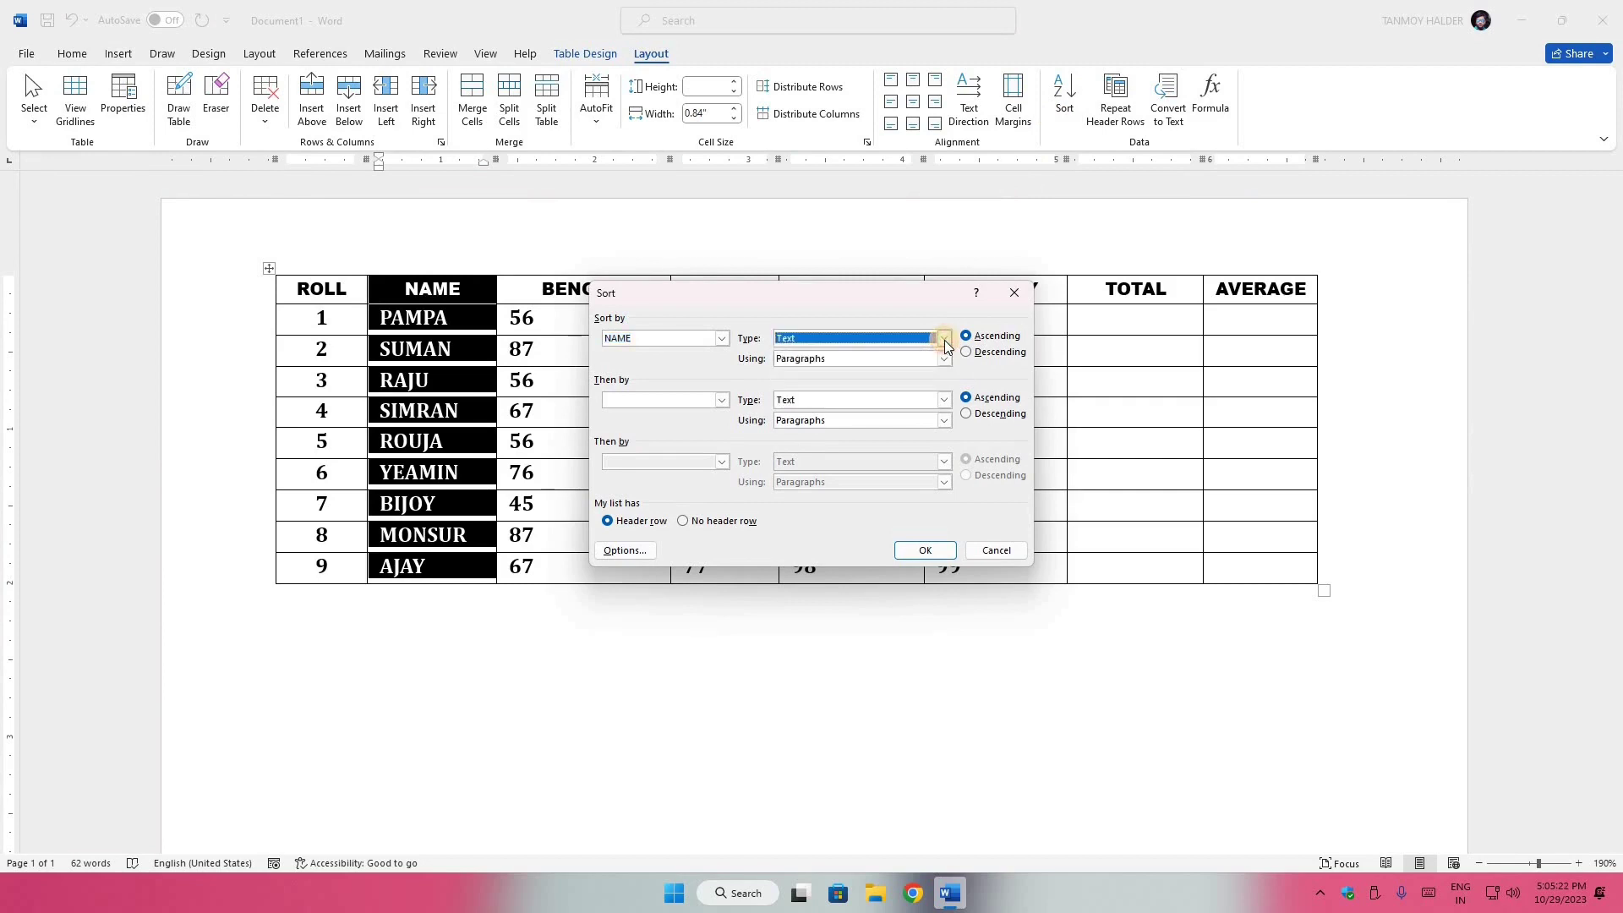
left_click(992, 338)
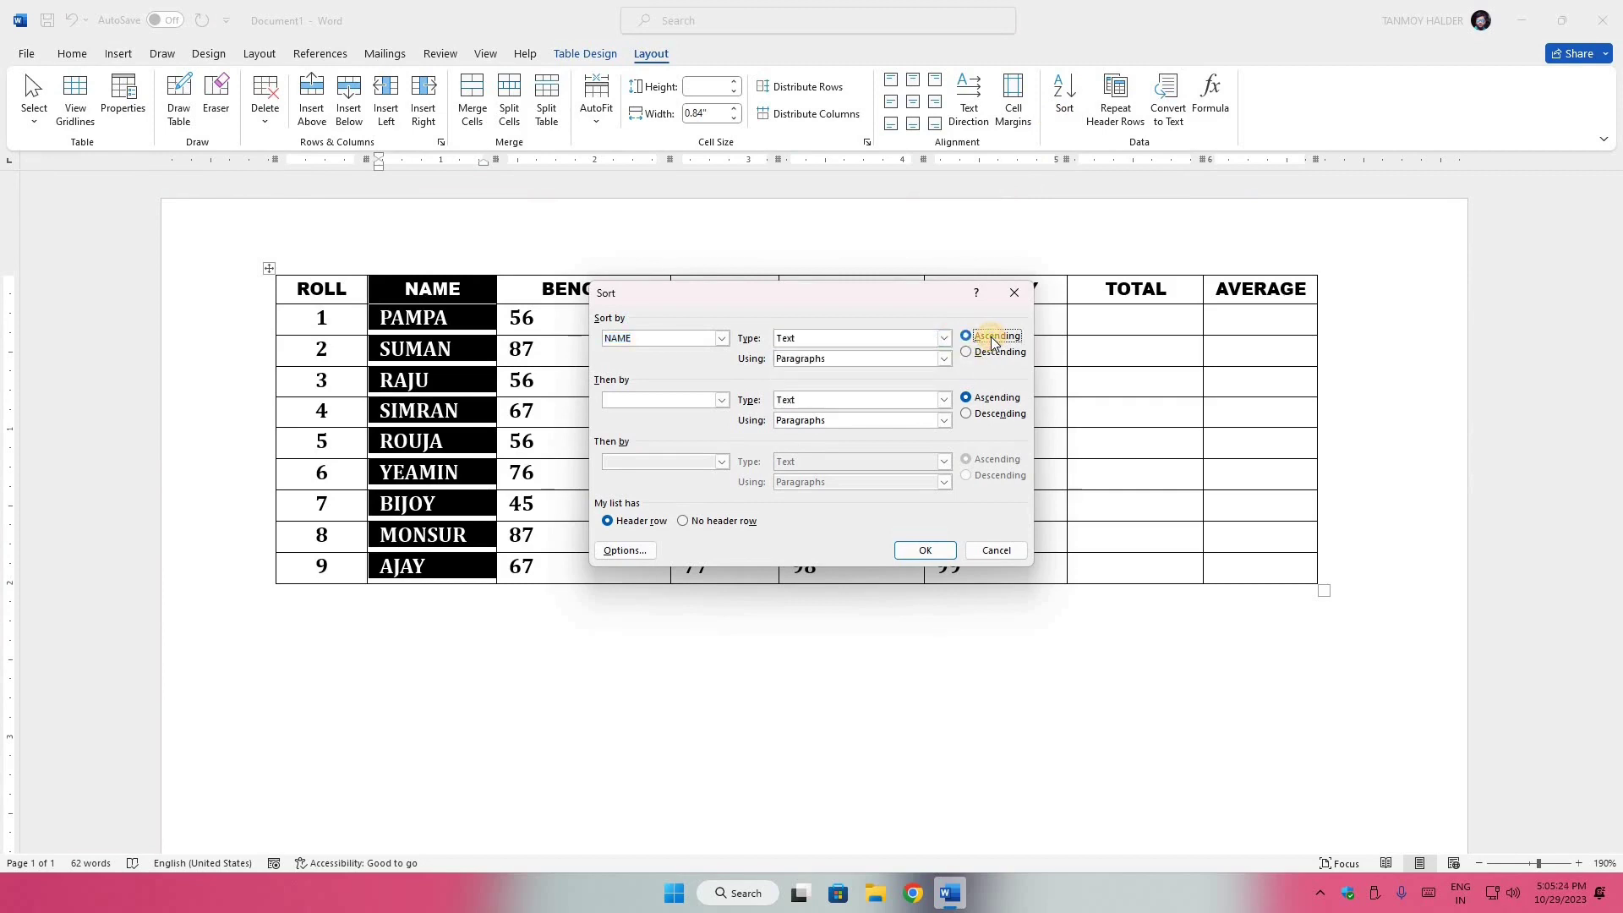
left_click(929, 551)
left_click(418, 345)
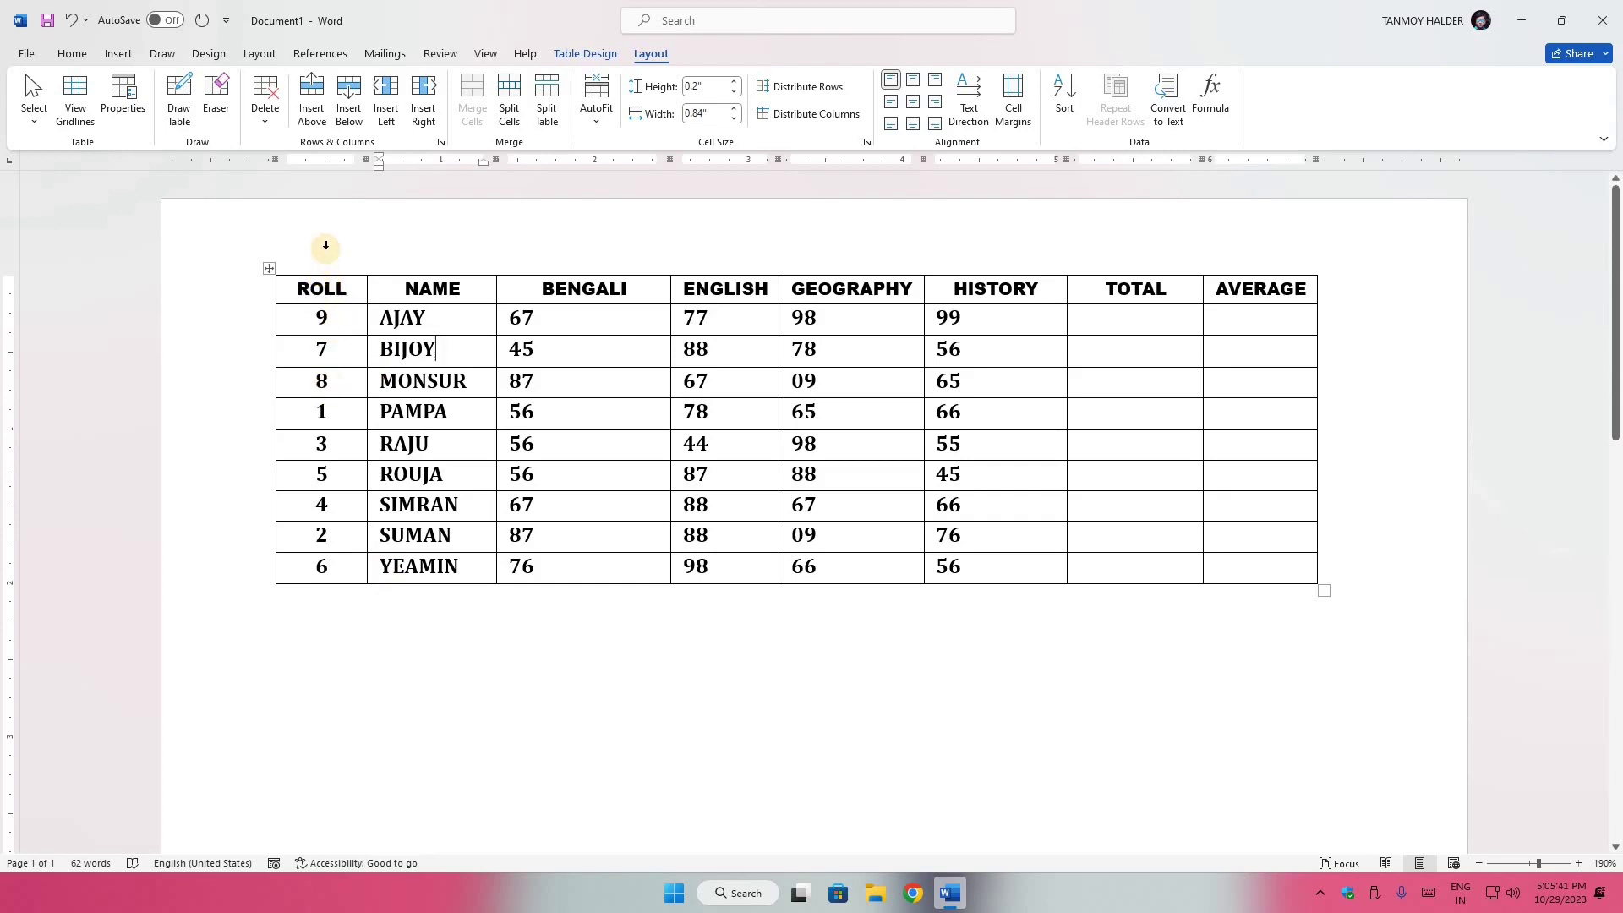
left_click(326, 245)
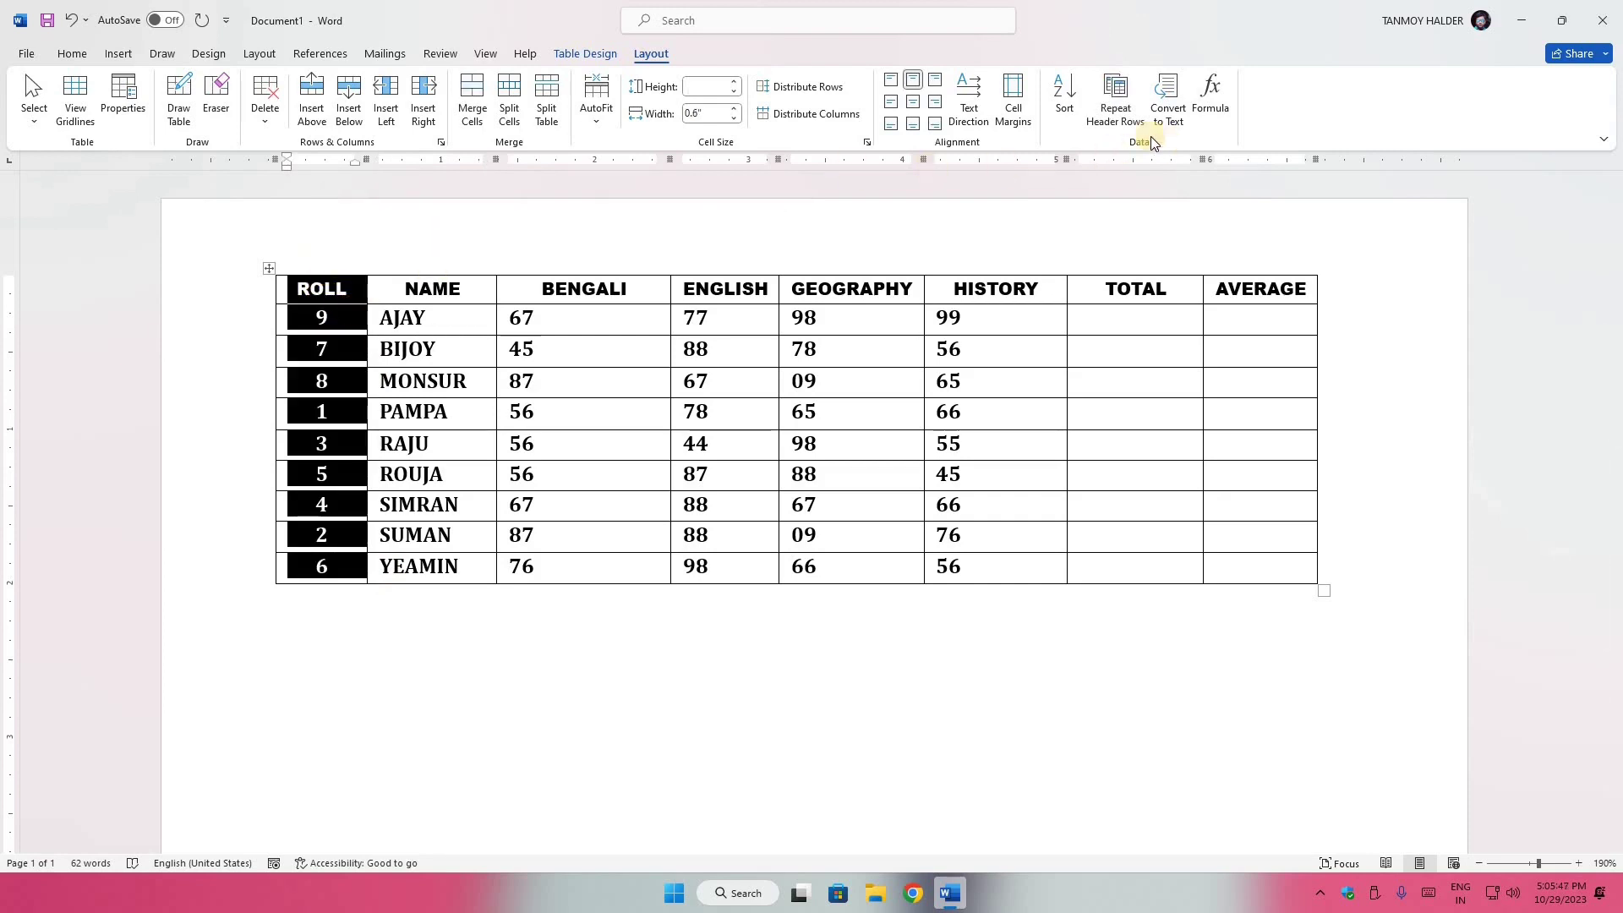
- Sort the marks table by ROLL in descending order
left_click(1067, 106)
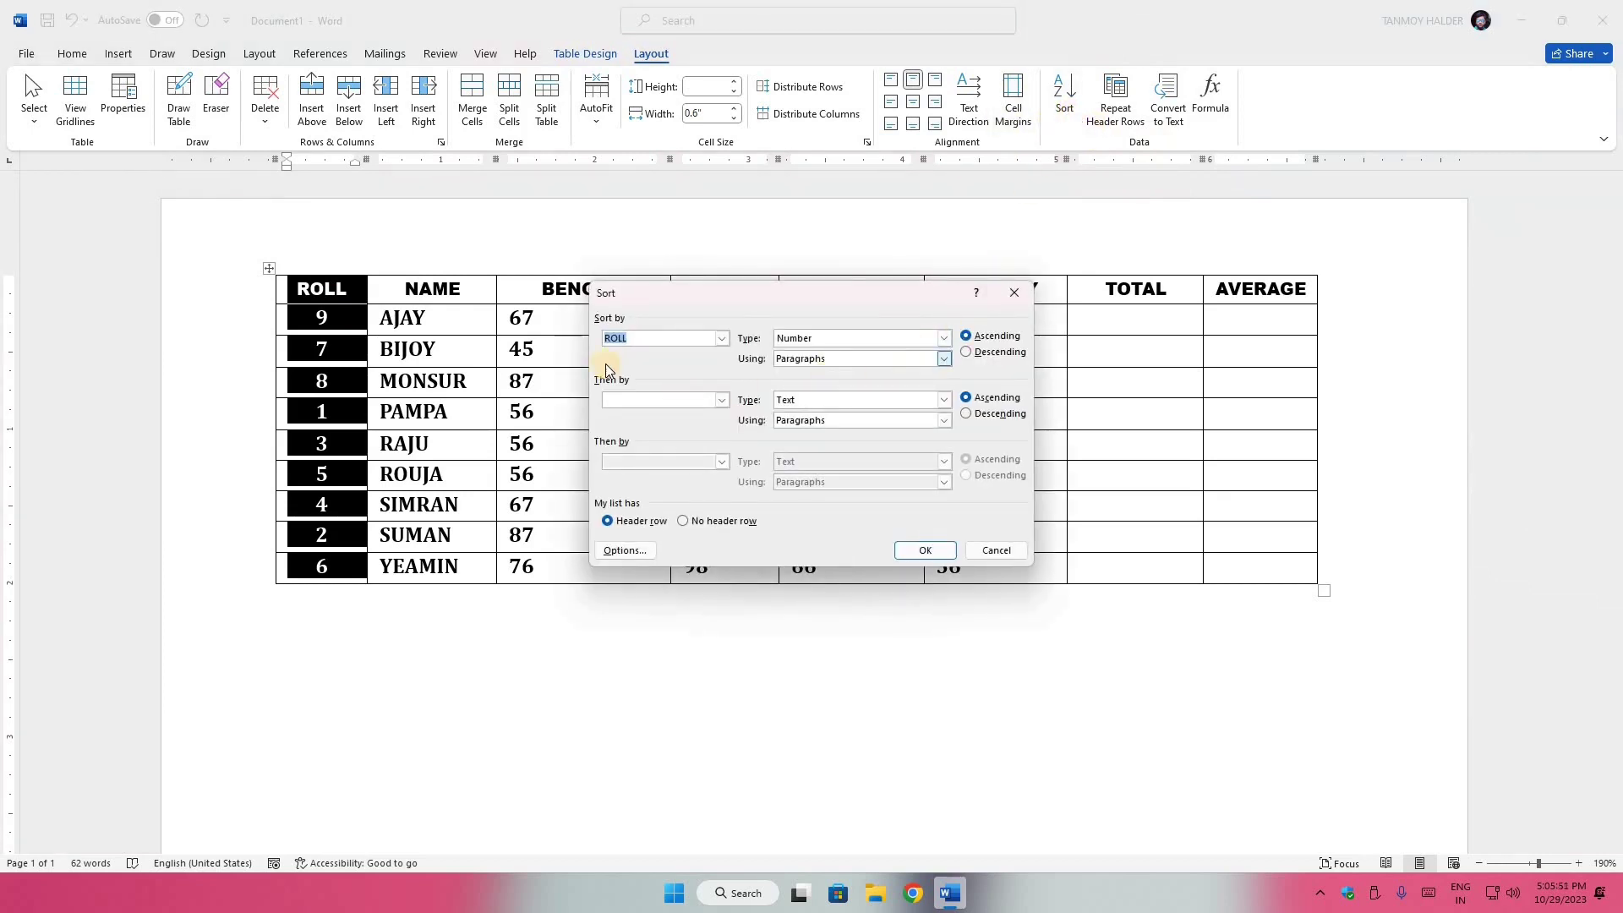
left_click(970, 355)
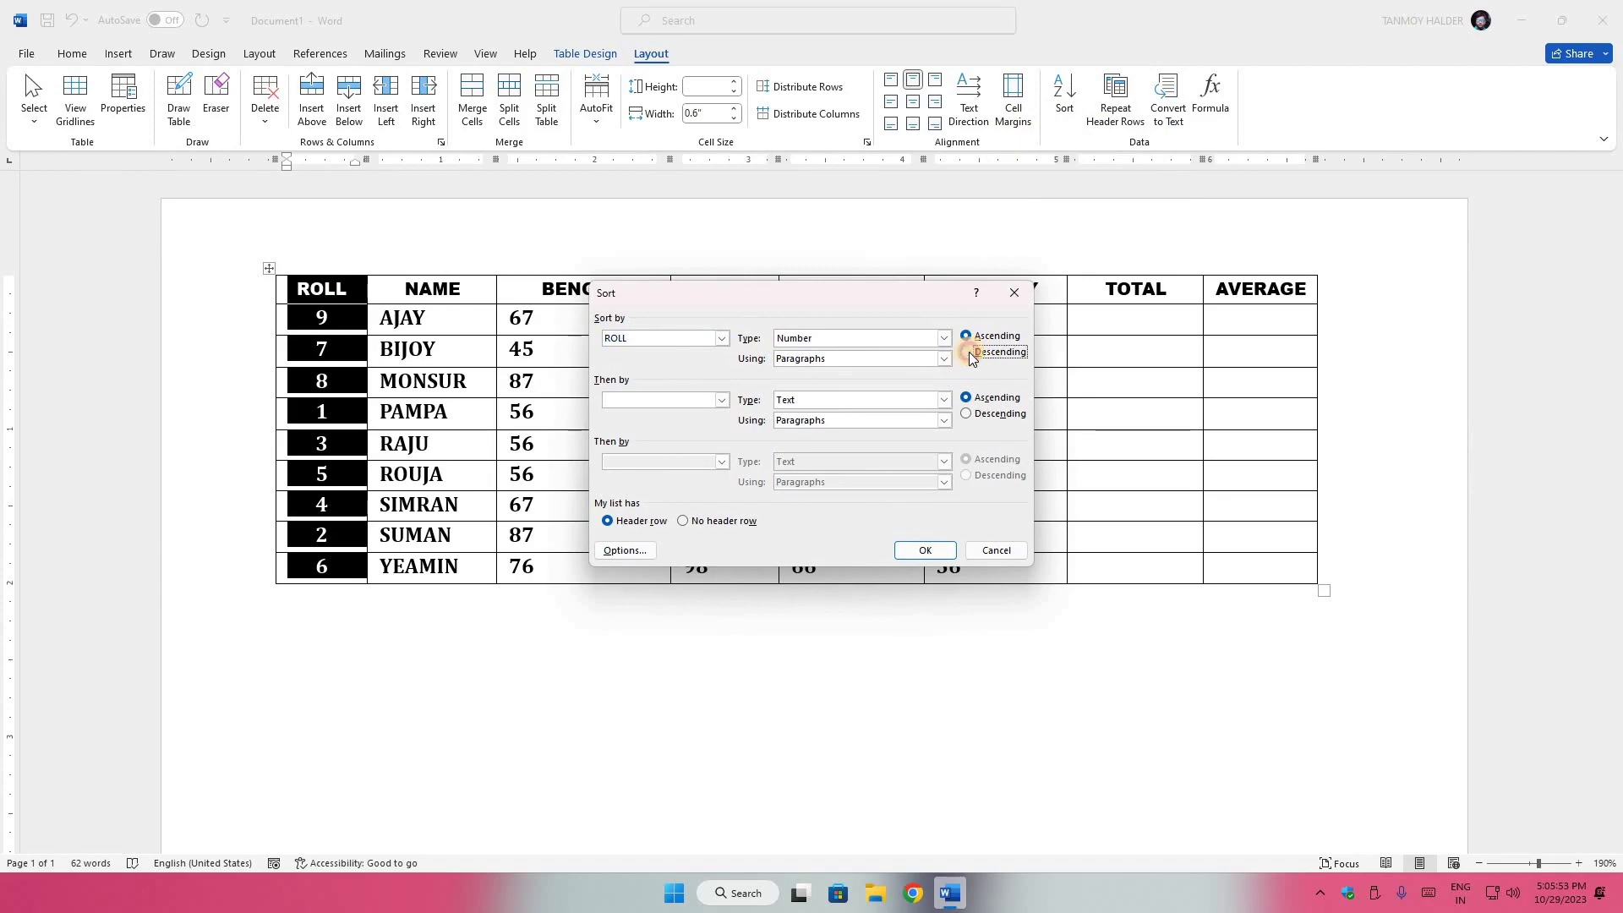
left_click(925, 550)
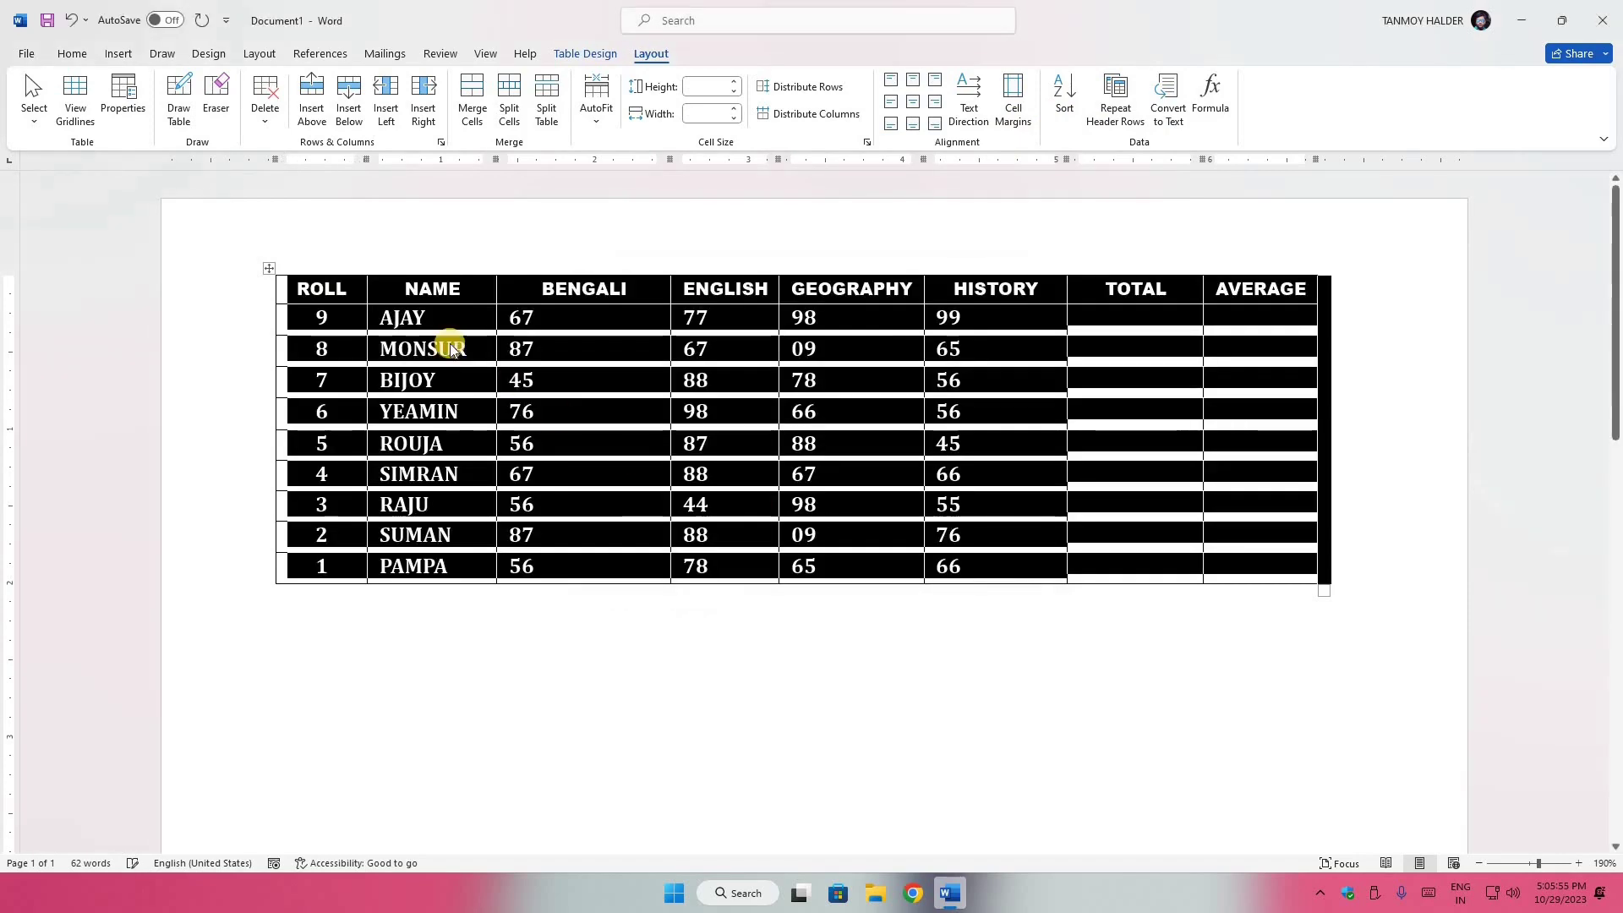
left_click(330, 348)
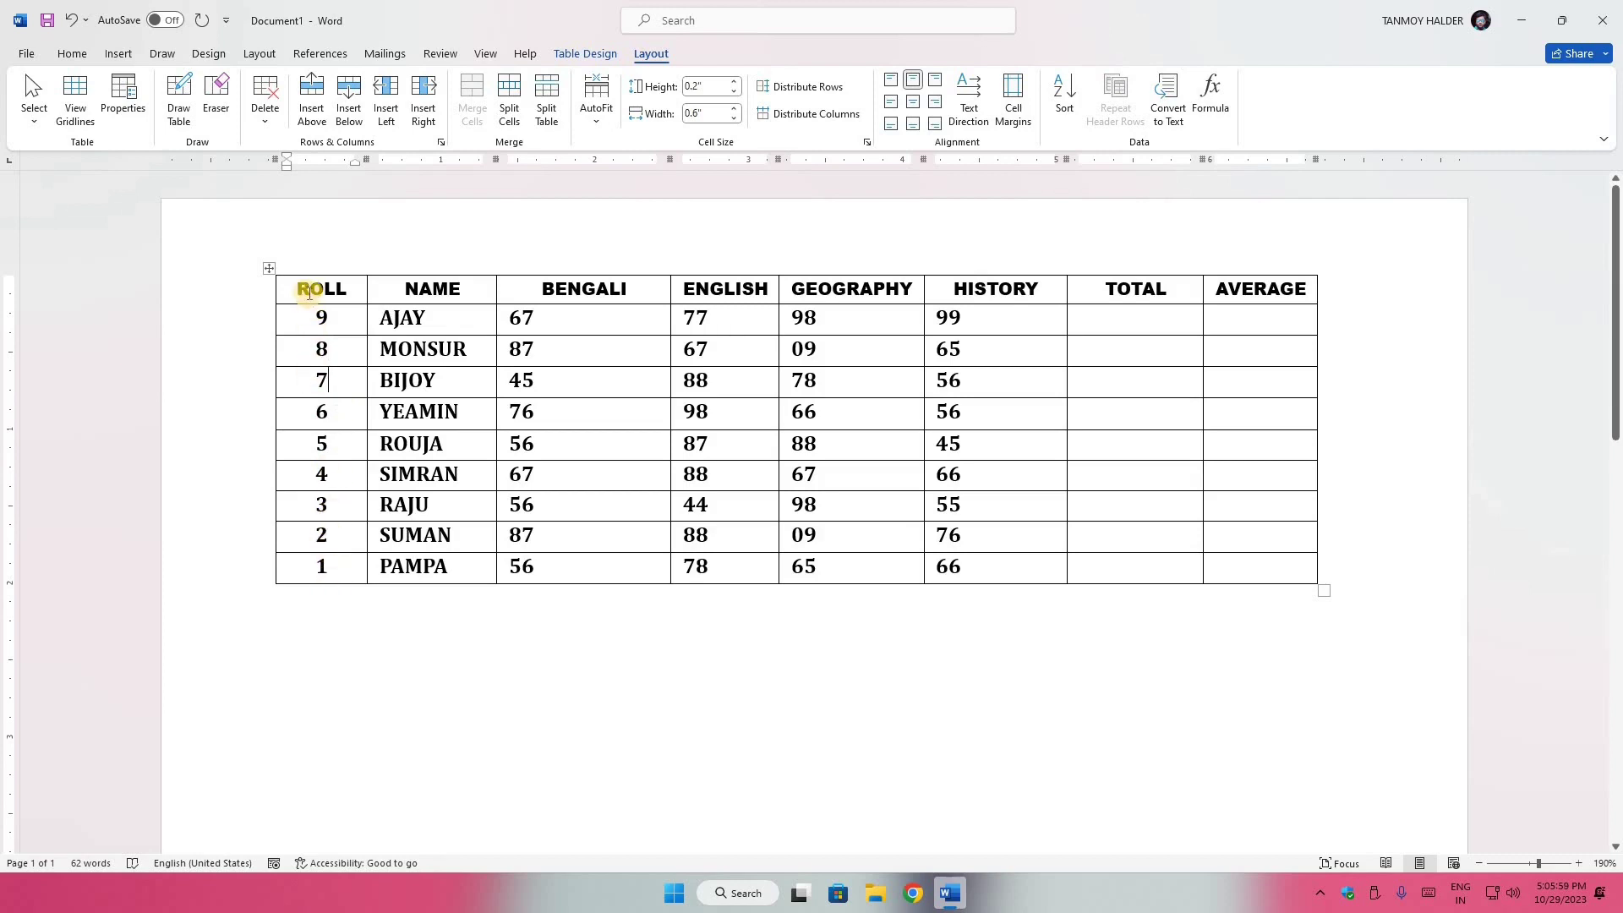
- Re-sort by ROLL ascending, 1 PAMPA to 9 AJAY, and select the whole table
left_click(314, 332)
left_click_drag(314, 333, 319, 564)
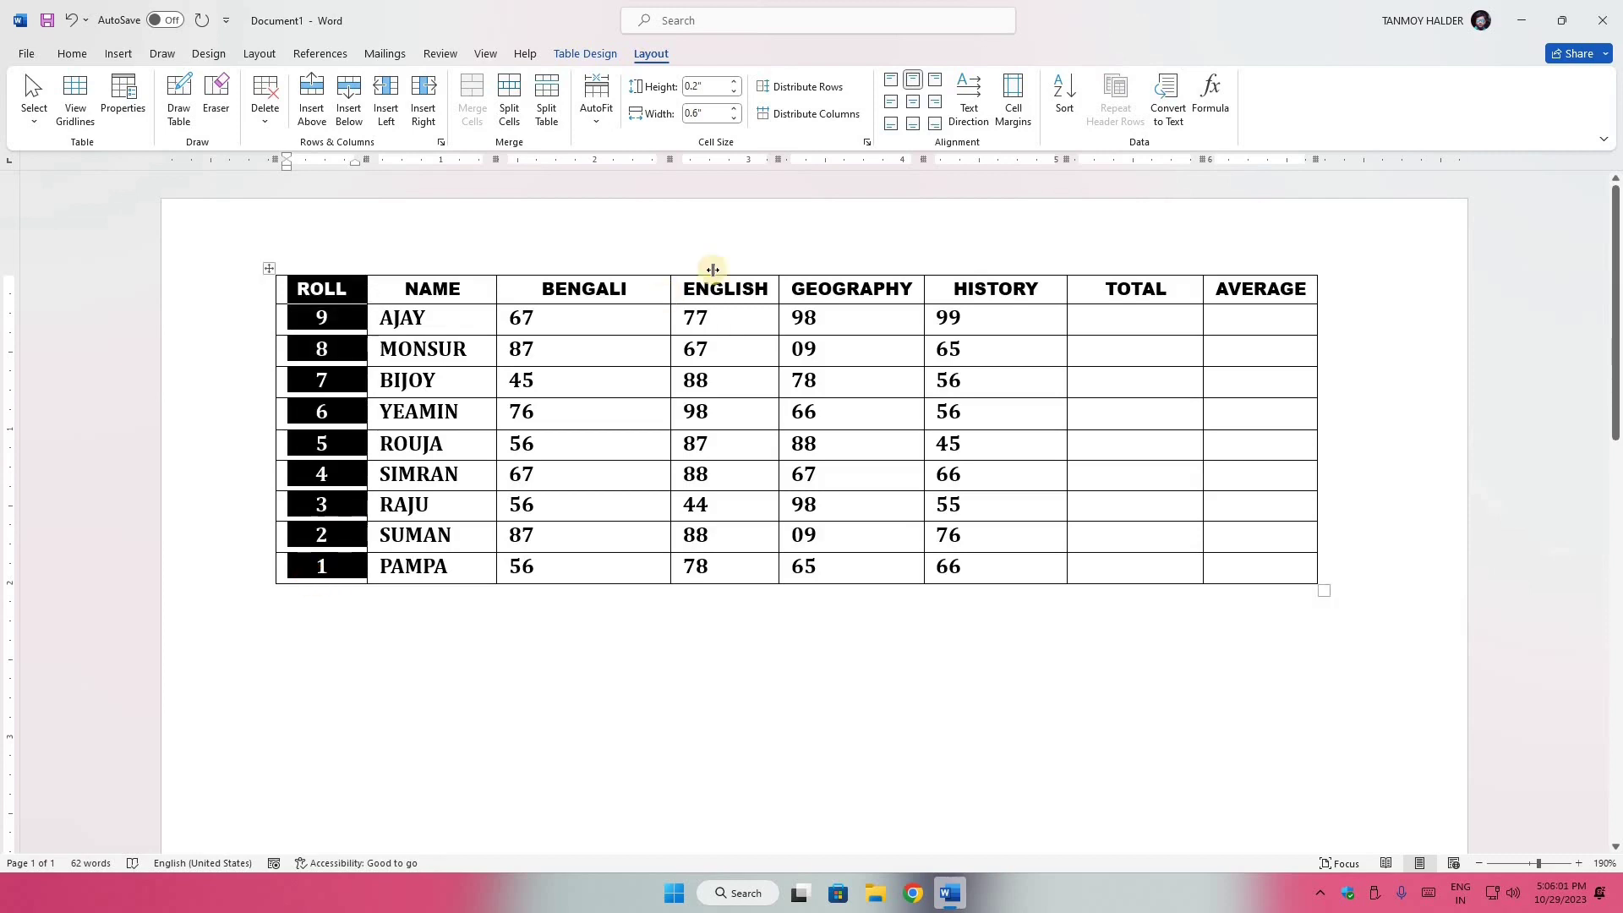
left_click(1062, 99)
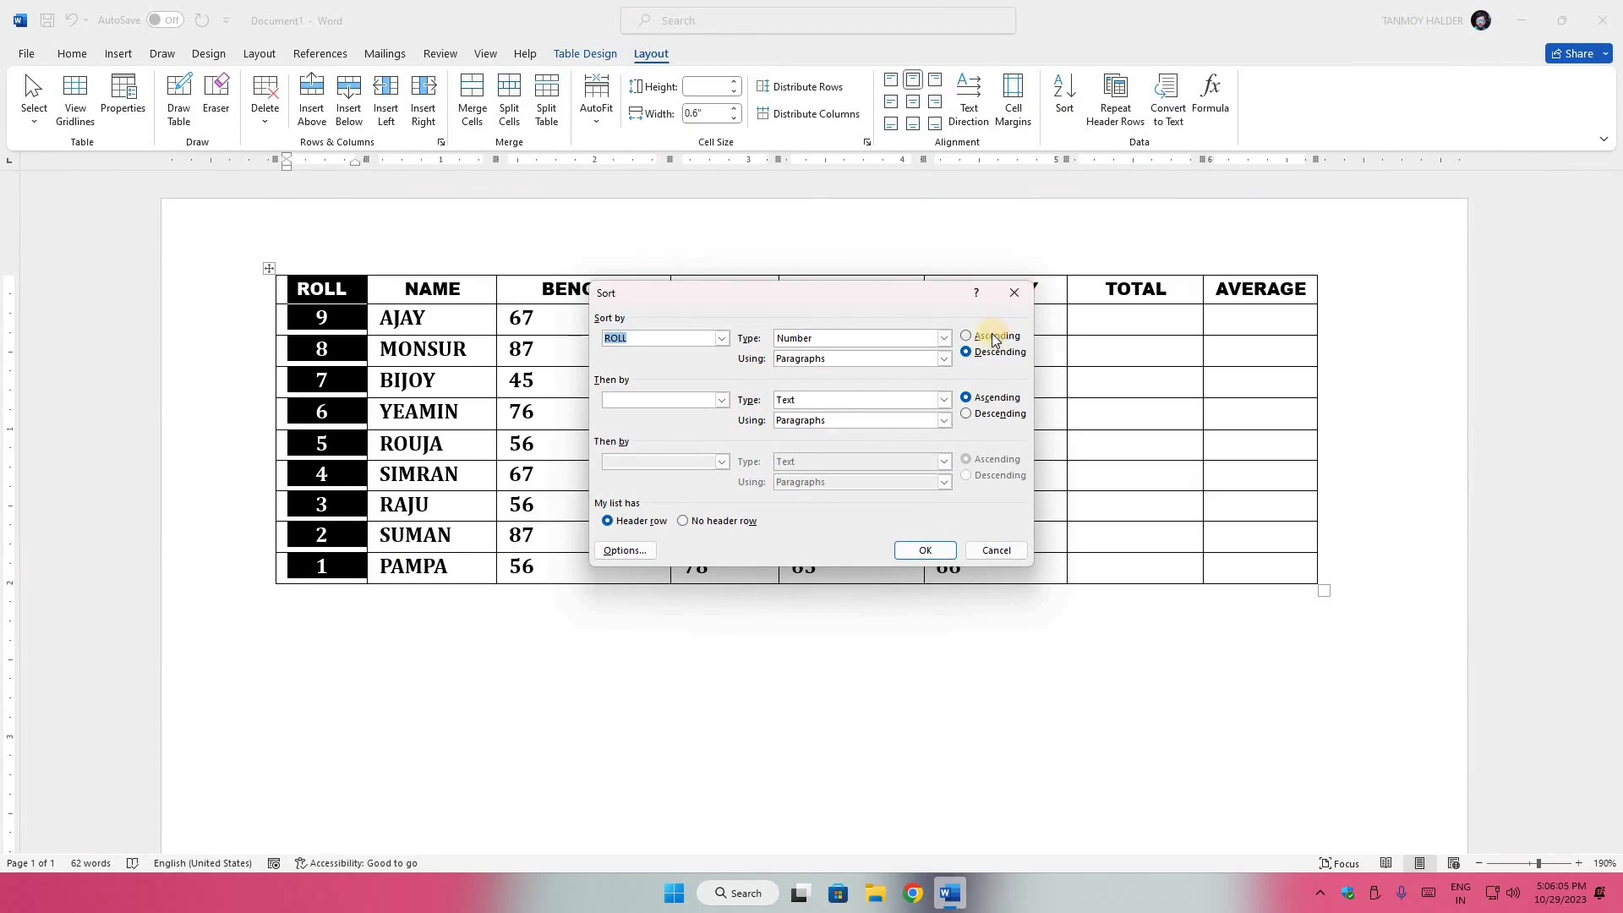
left_click(966, 336)
left_click(924, 550)
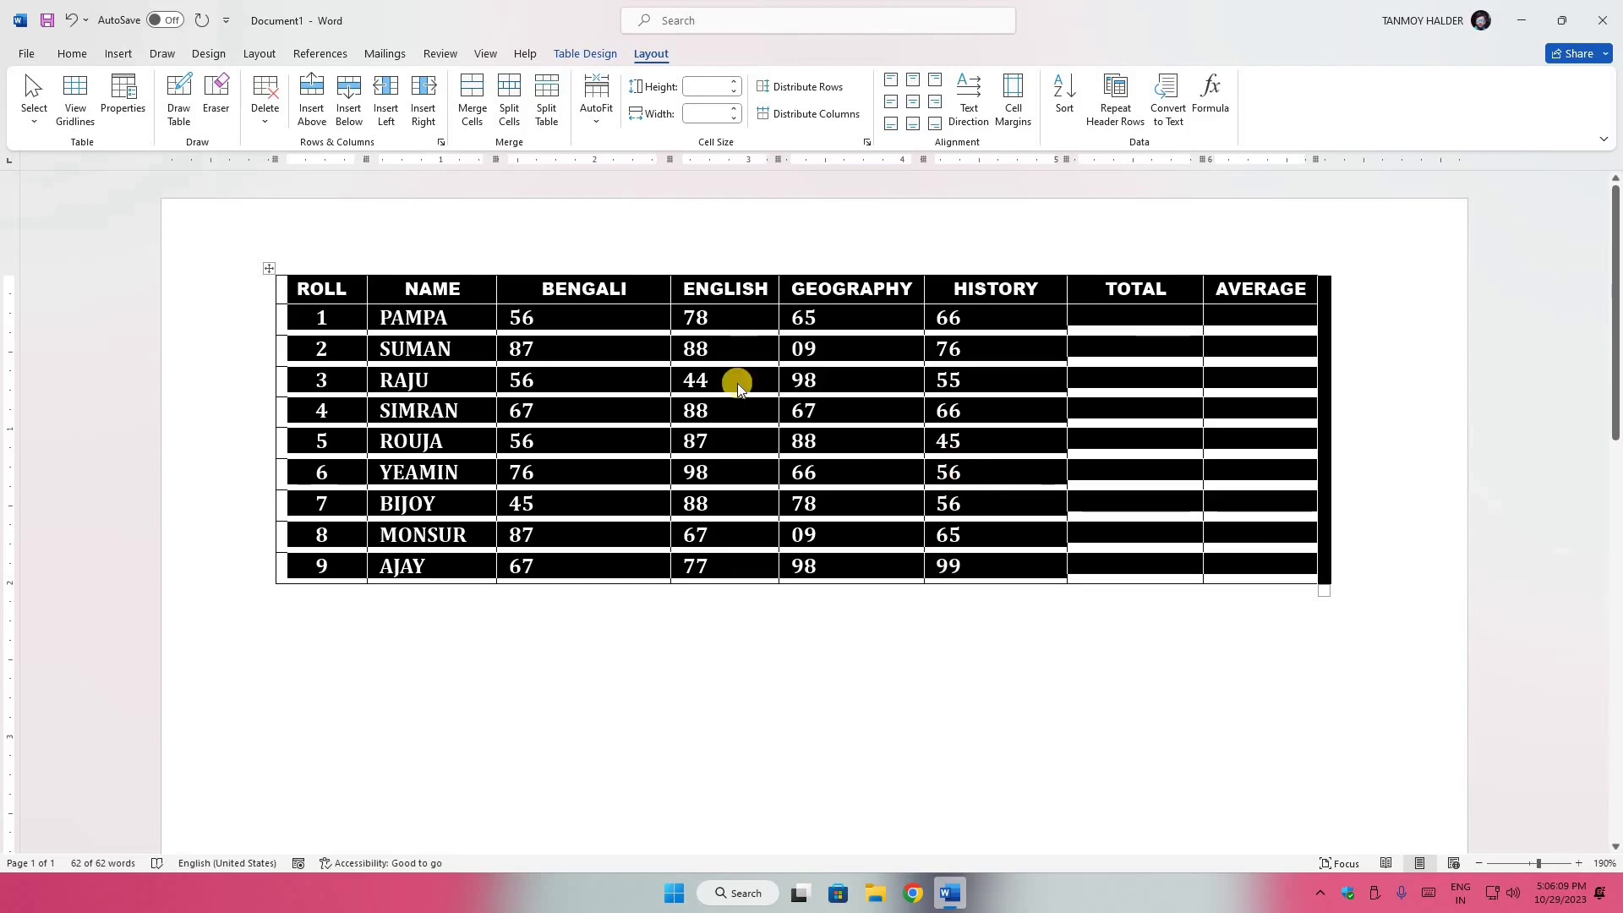
left_click(448, 317)
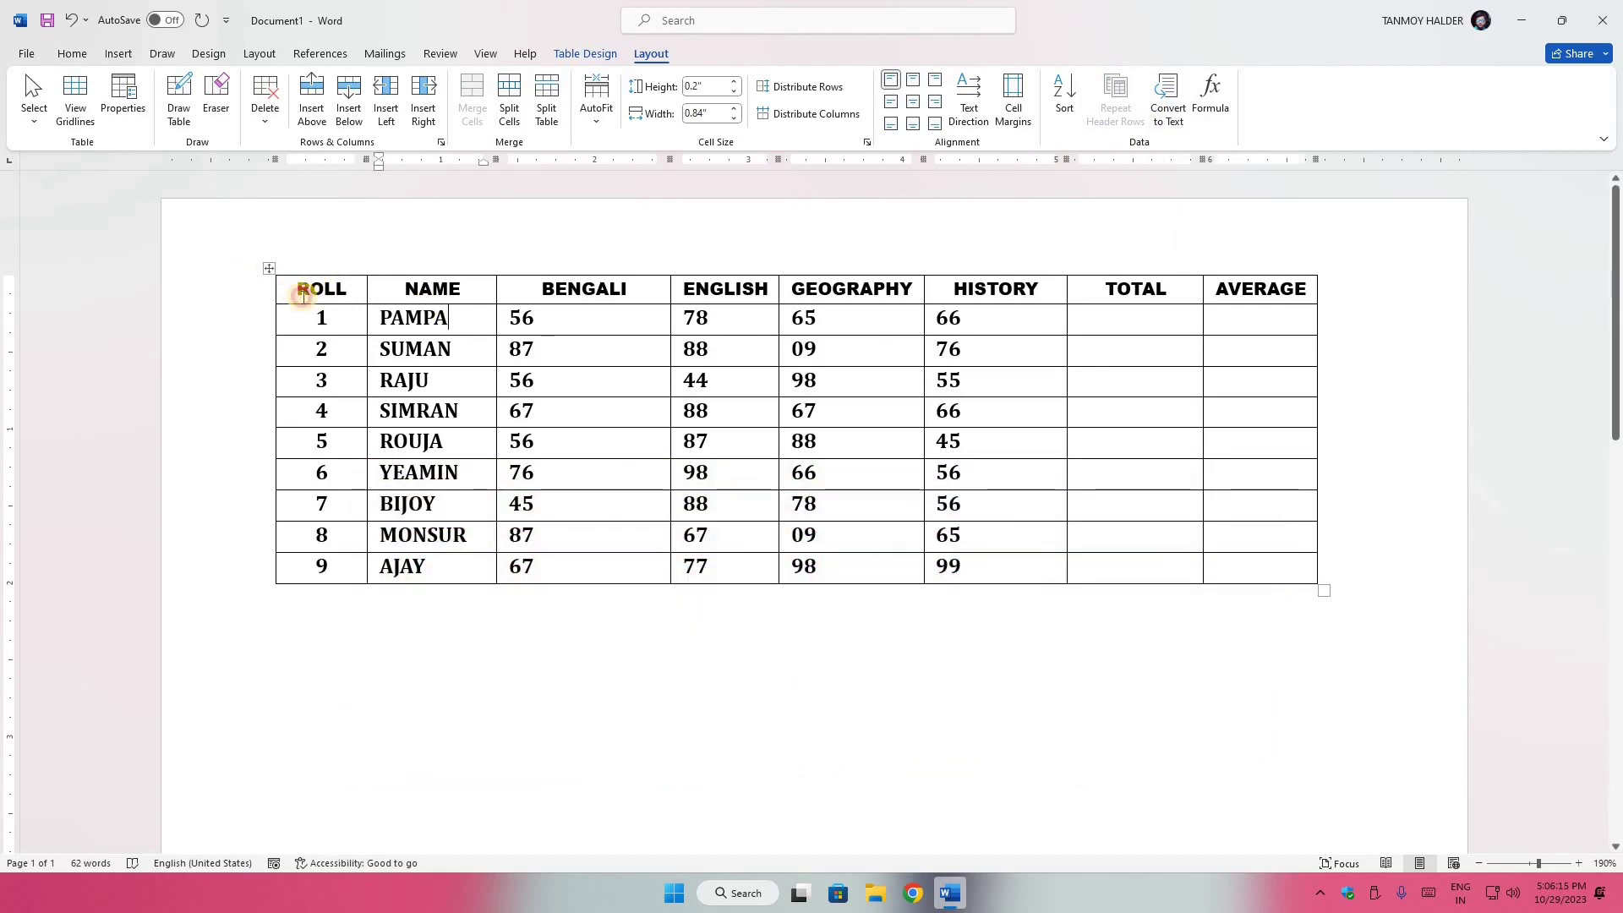
left_click_drag(302, 294, 1265, 566)
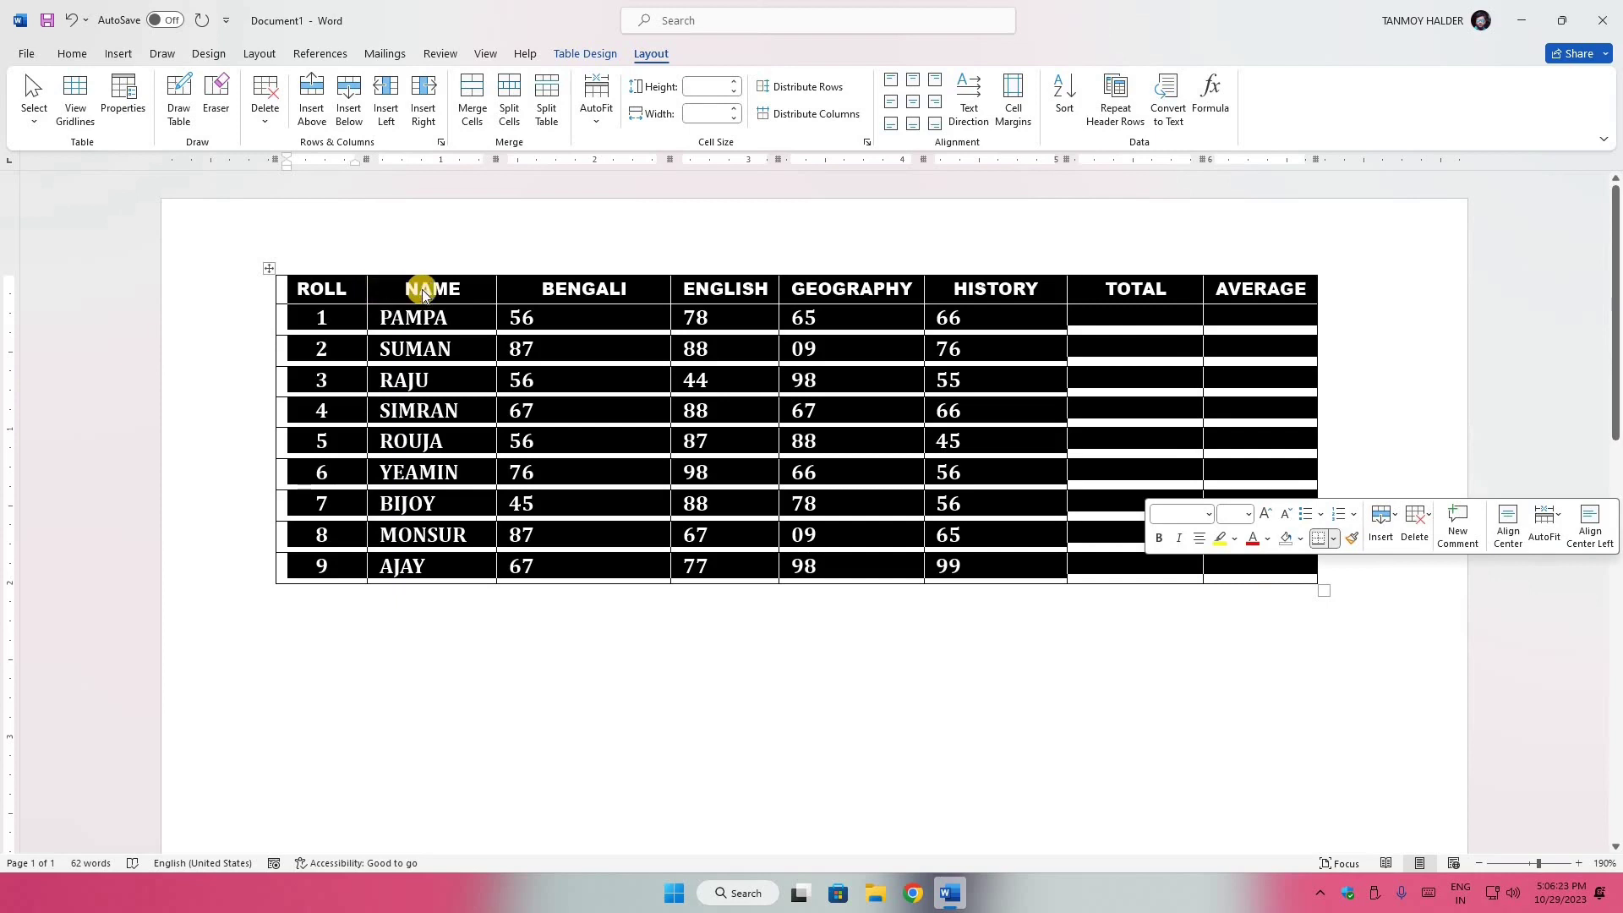
left_click(1171, 110)
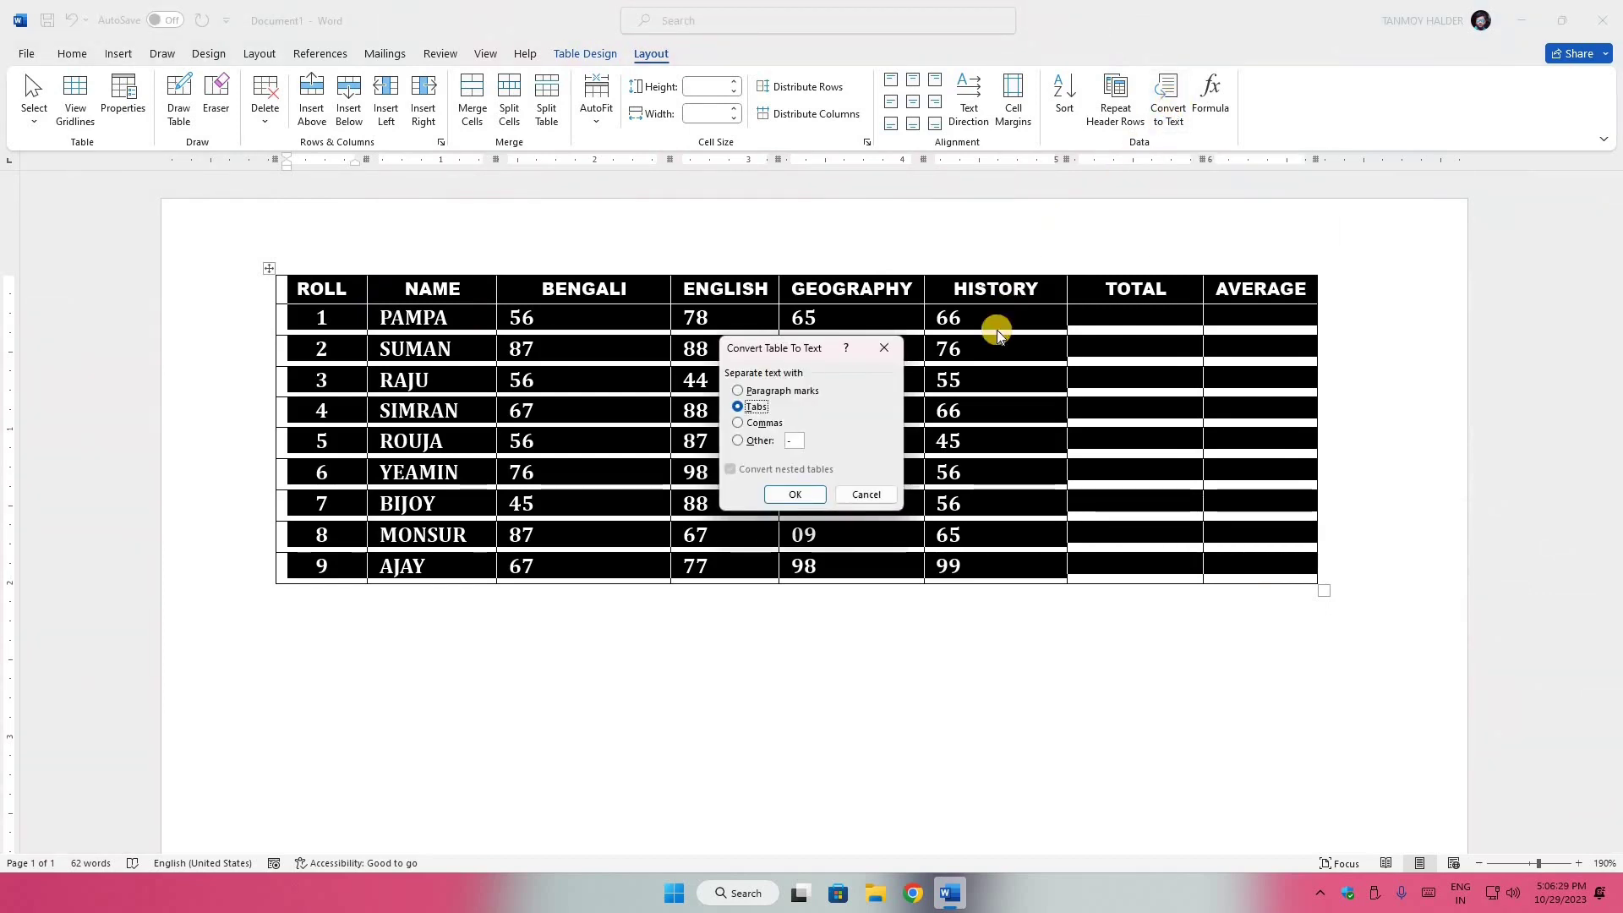
left_click(796, 496)
left_click(732, 550)
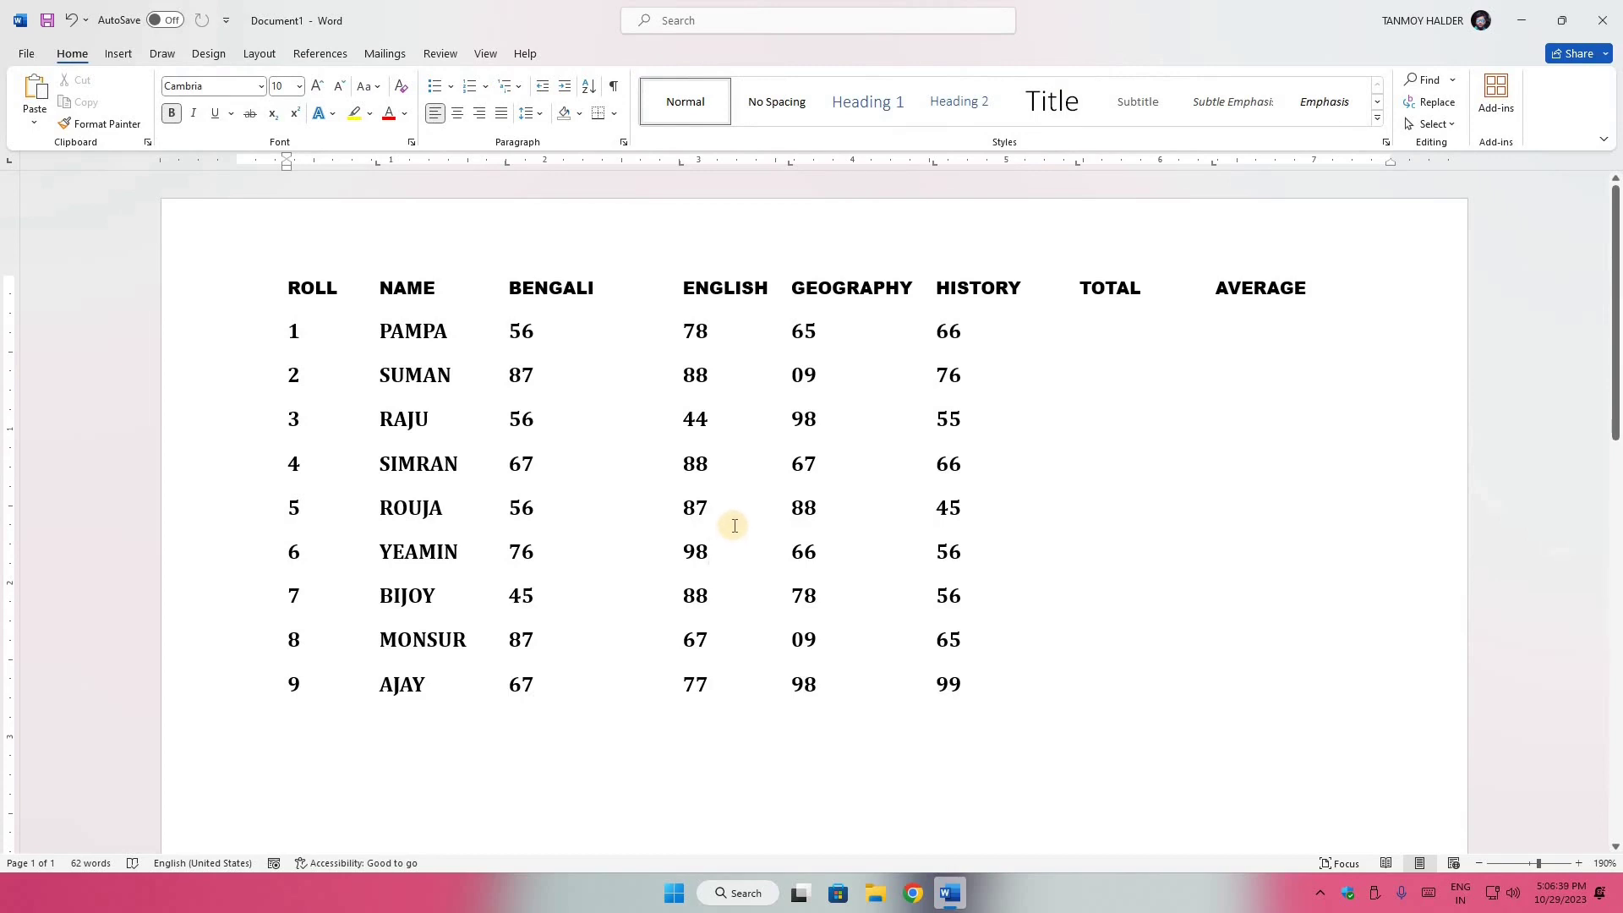
key("ctrl+z")
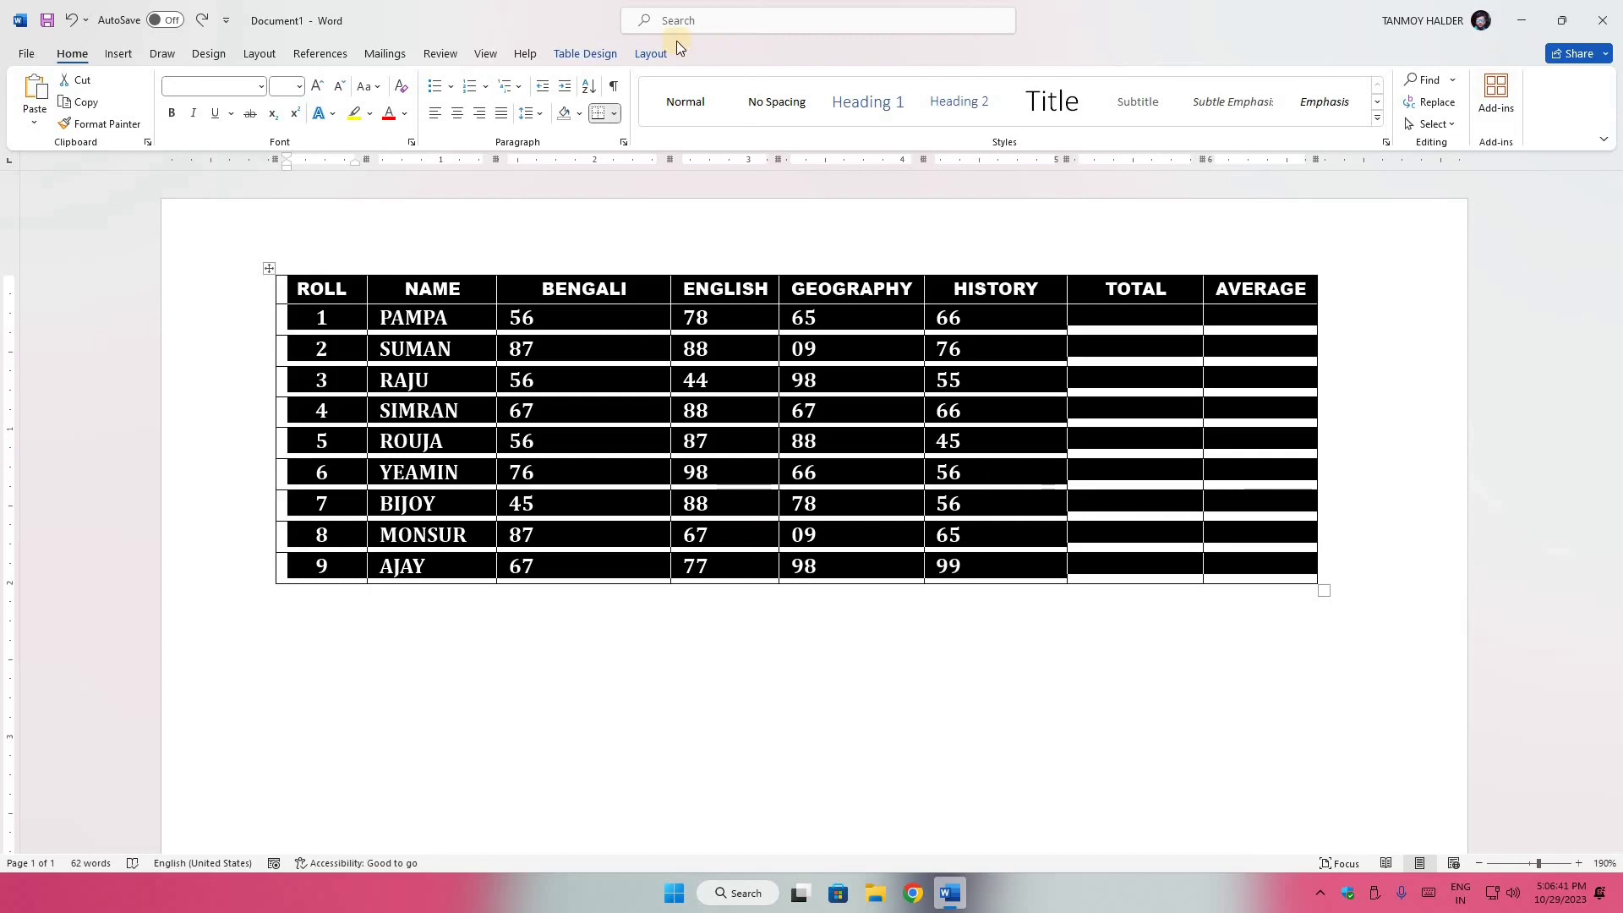
left_click(651, 53)
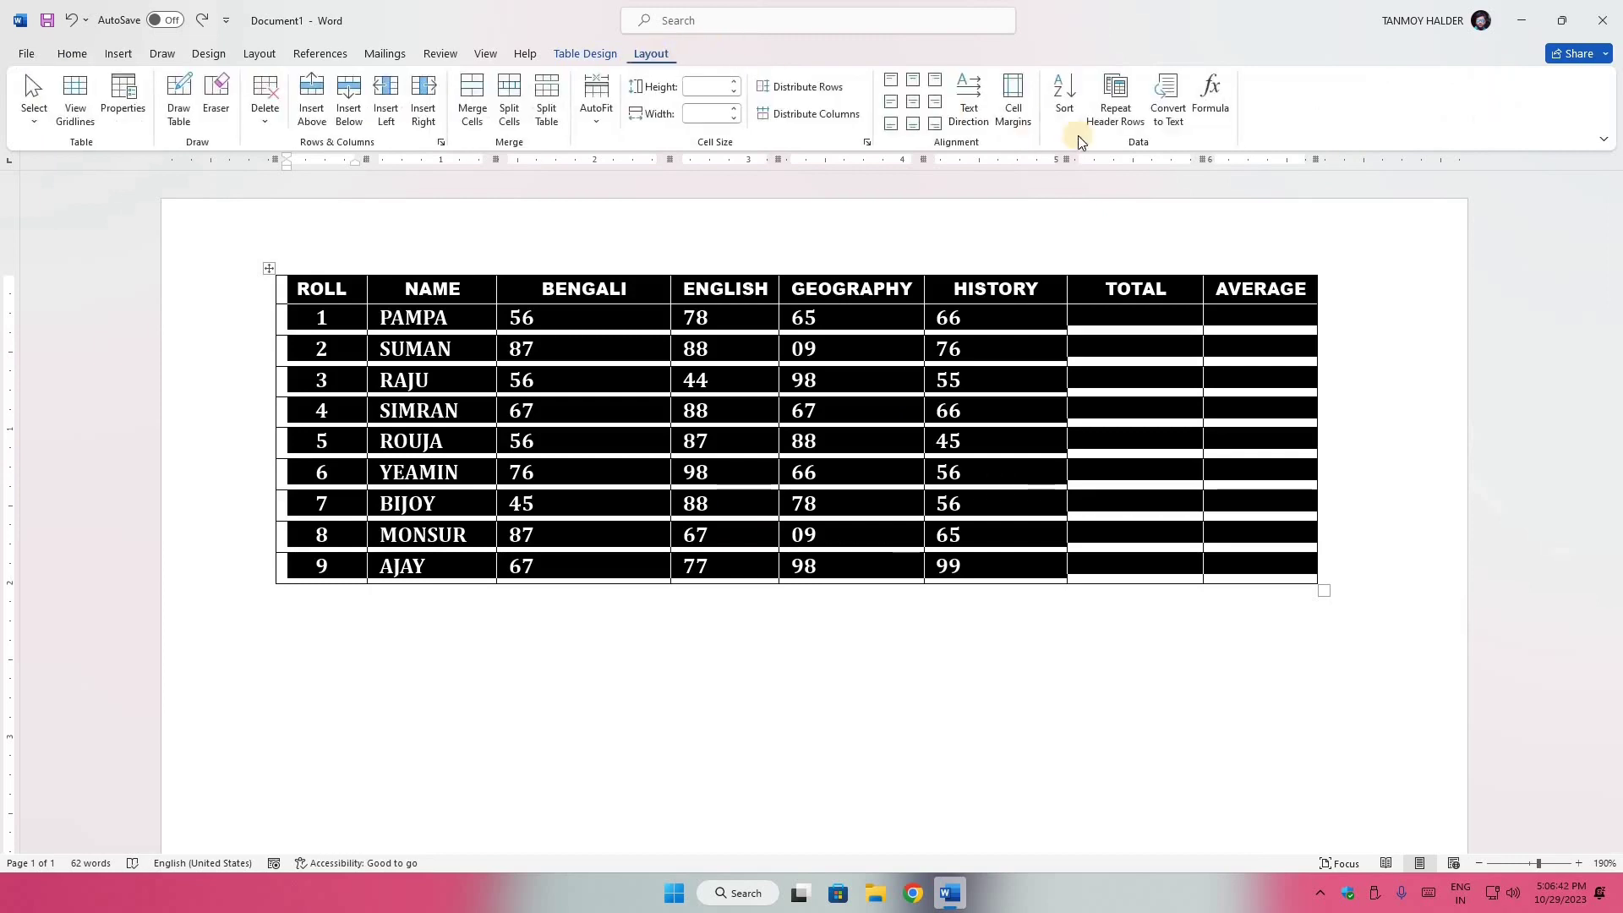
left_click(1165, 115)
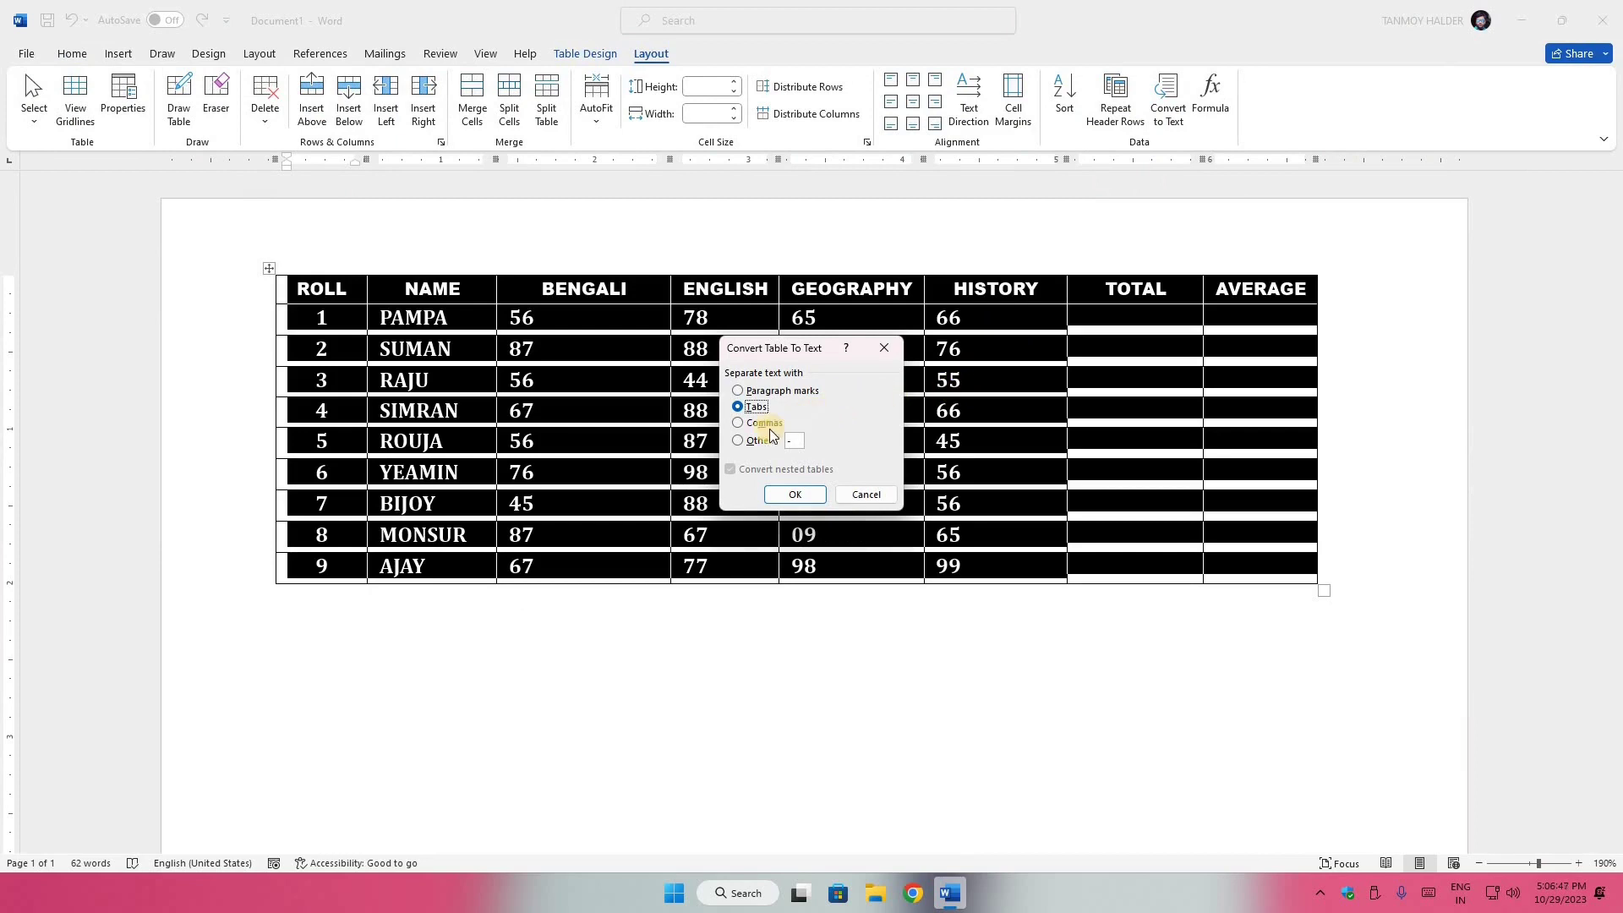
left_click(758, 391)
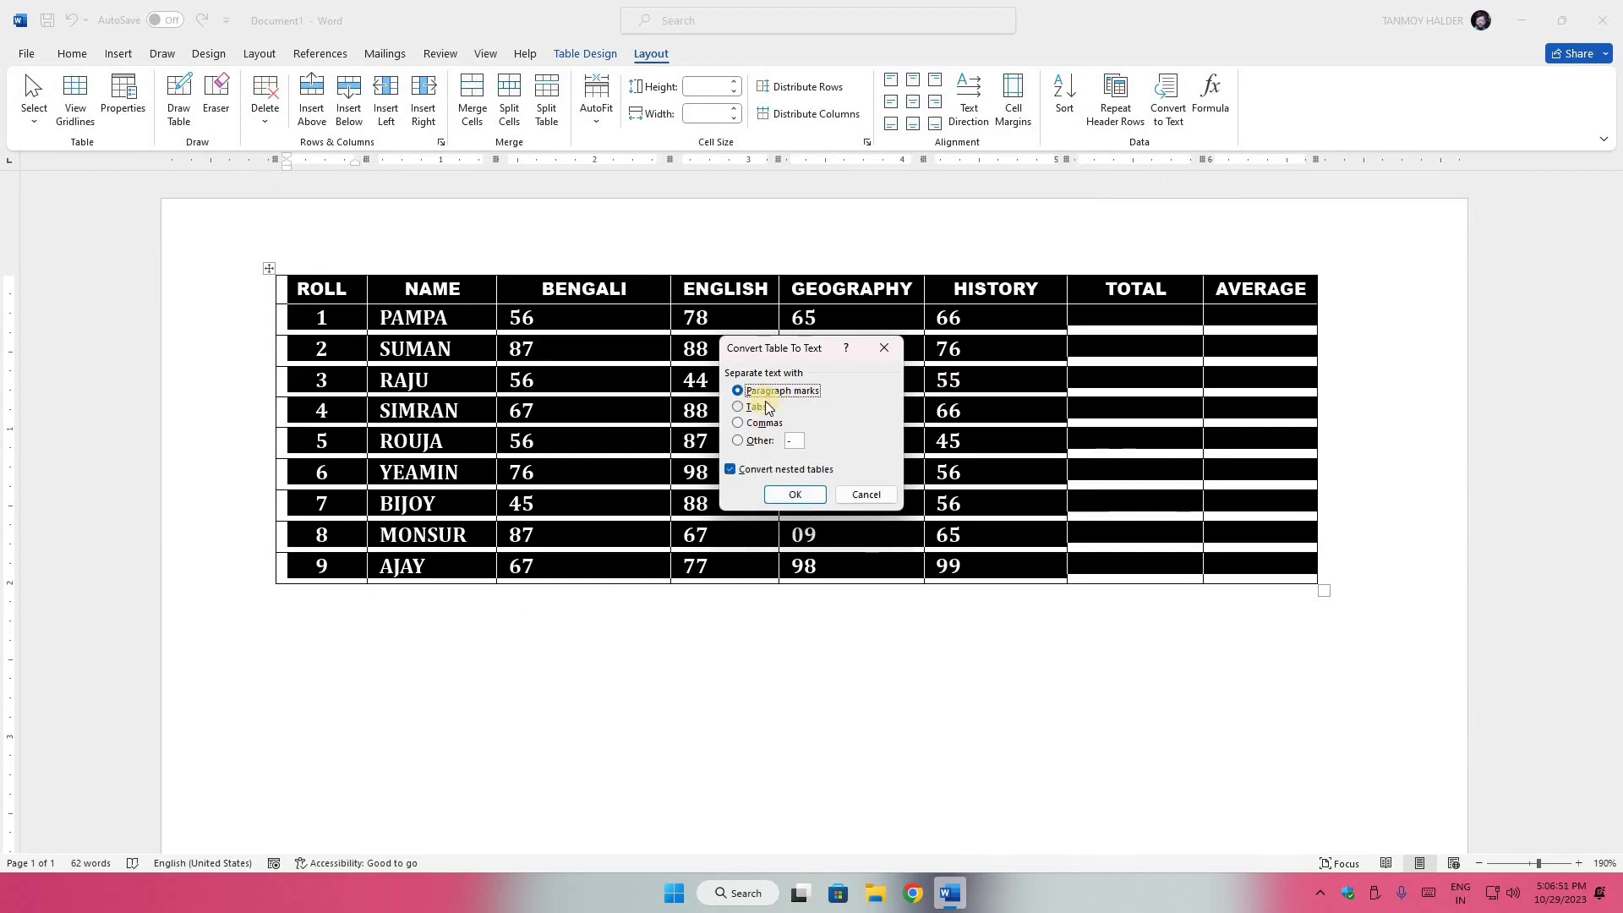
left_click(793, 497)
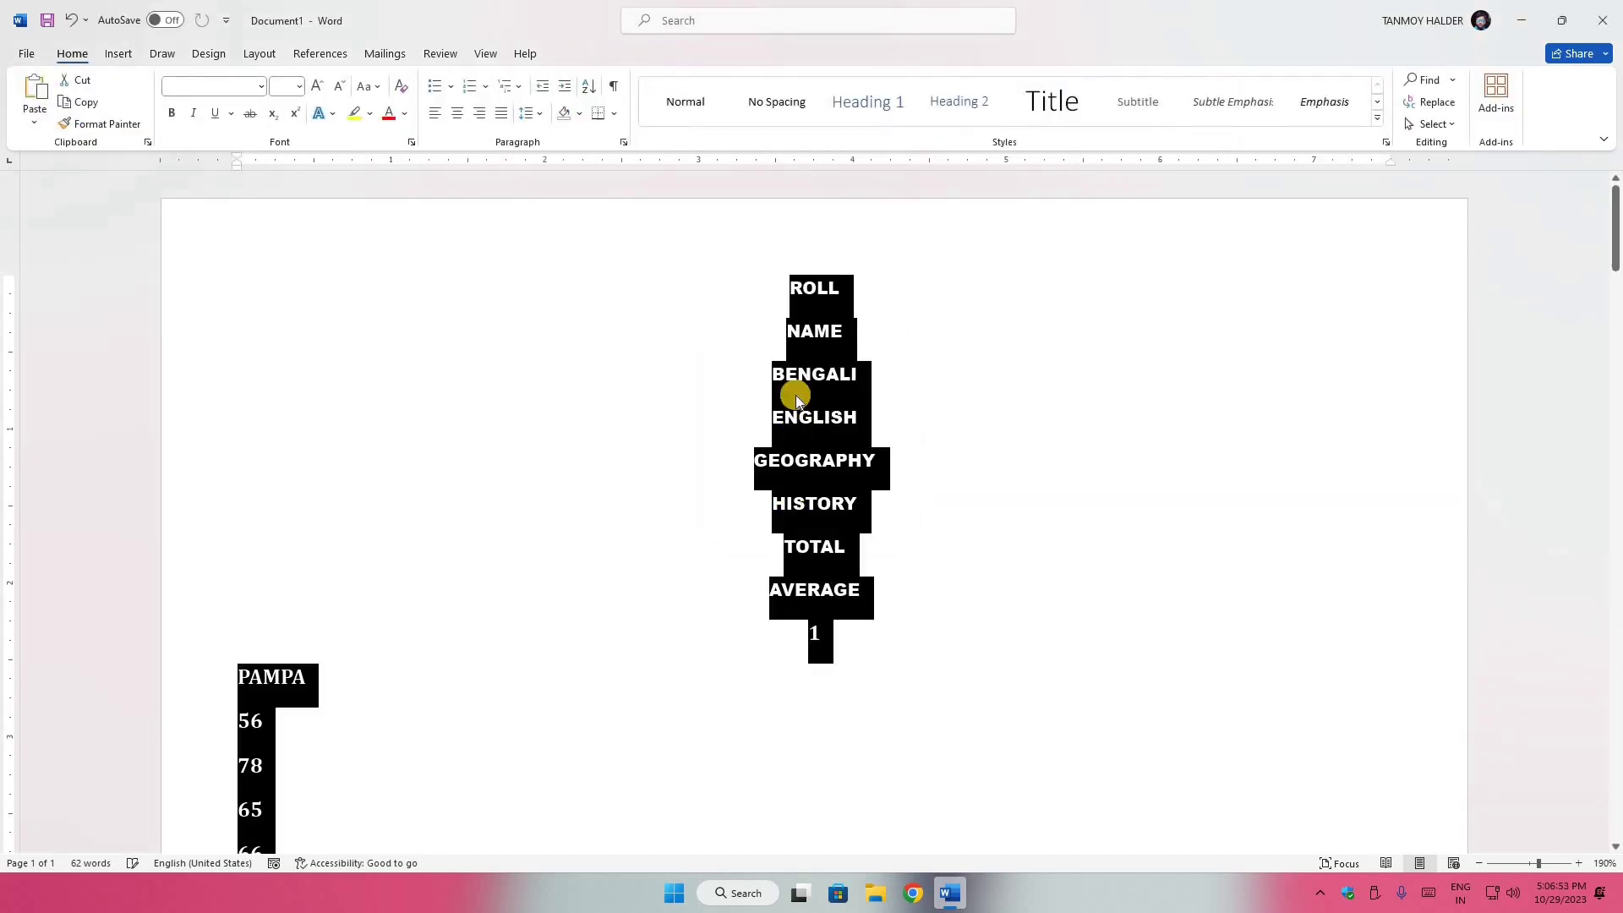
scroll(807, 314, "down", 3)
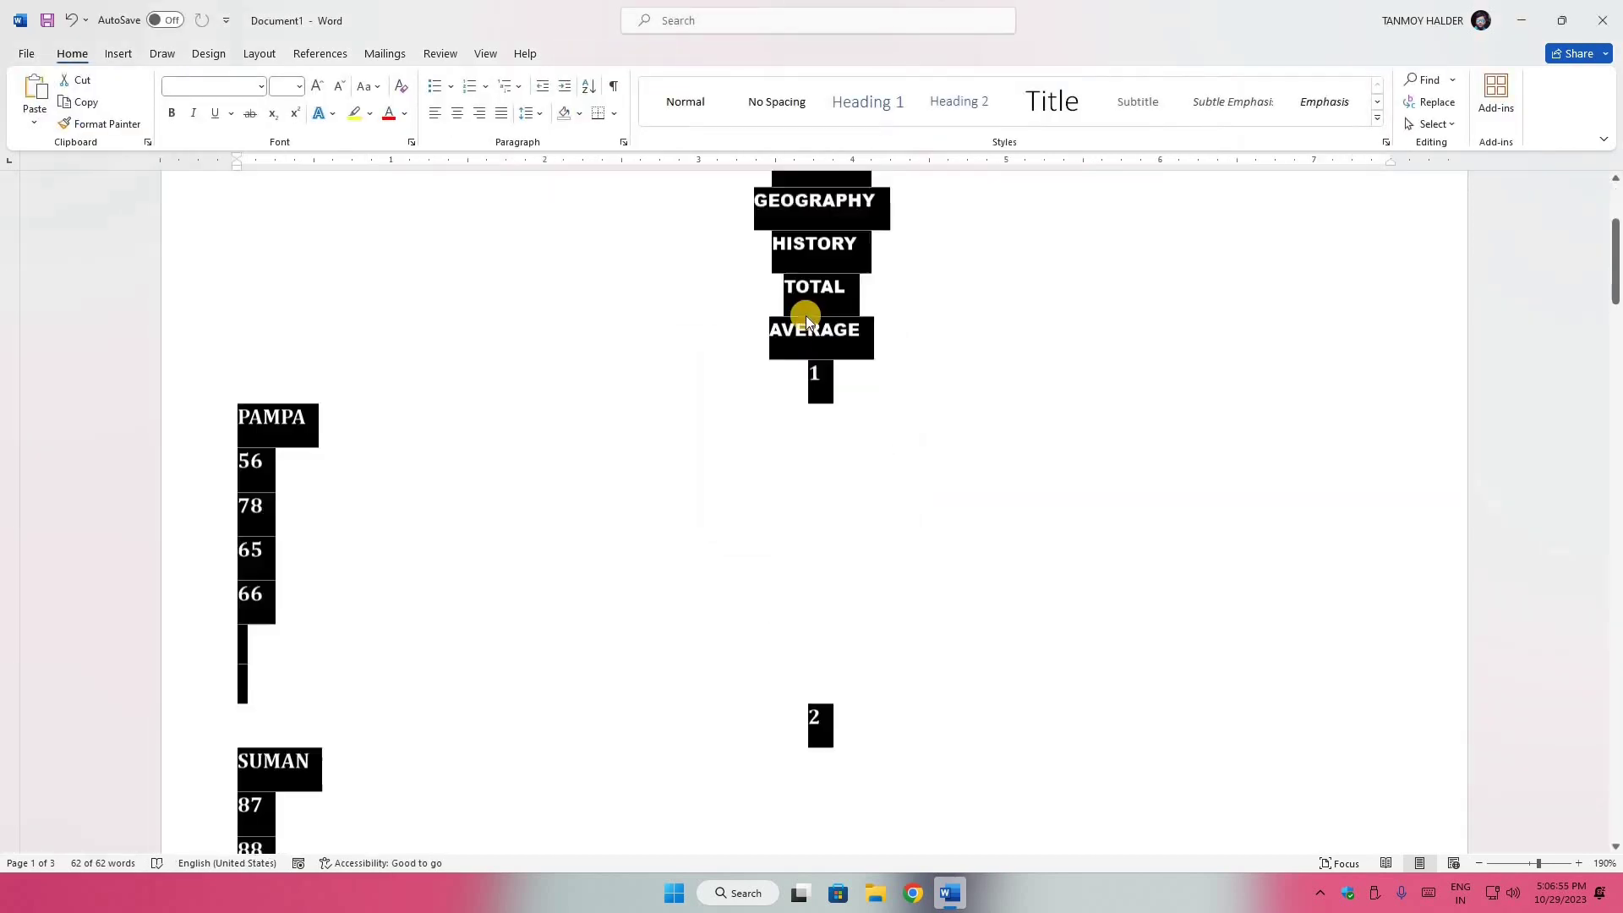
scroll(804, 312, "up", 1)
scroll(804, 312, "up", 2)
scroll(813, 554, "down", 3)
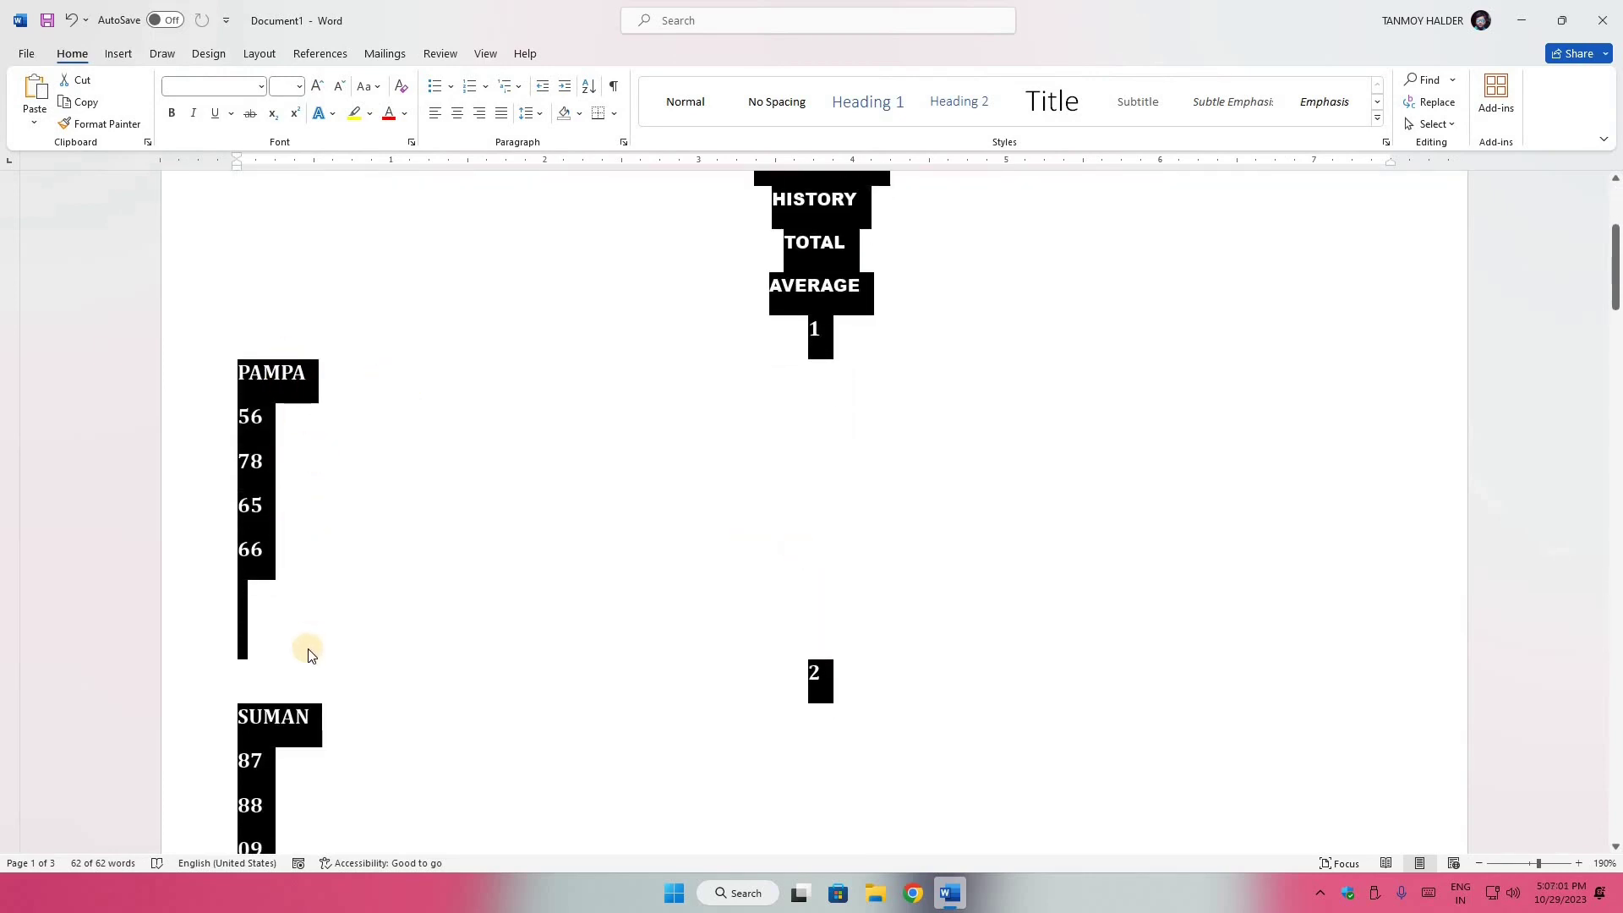
scroll(307, 646, "up", 3)
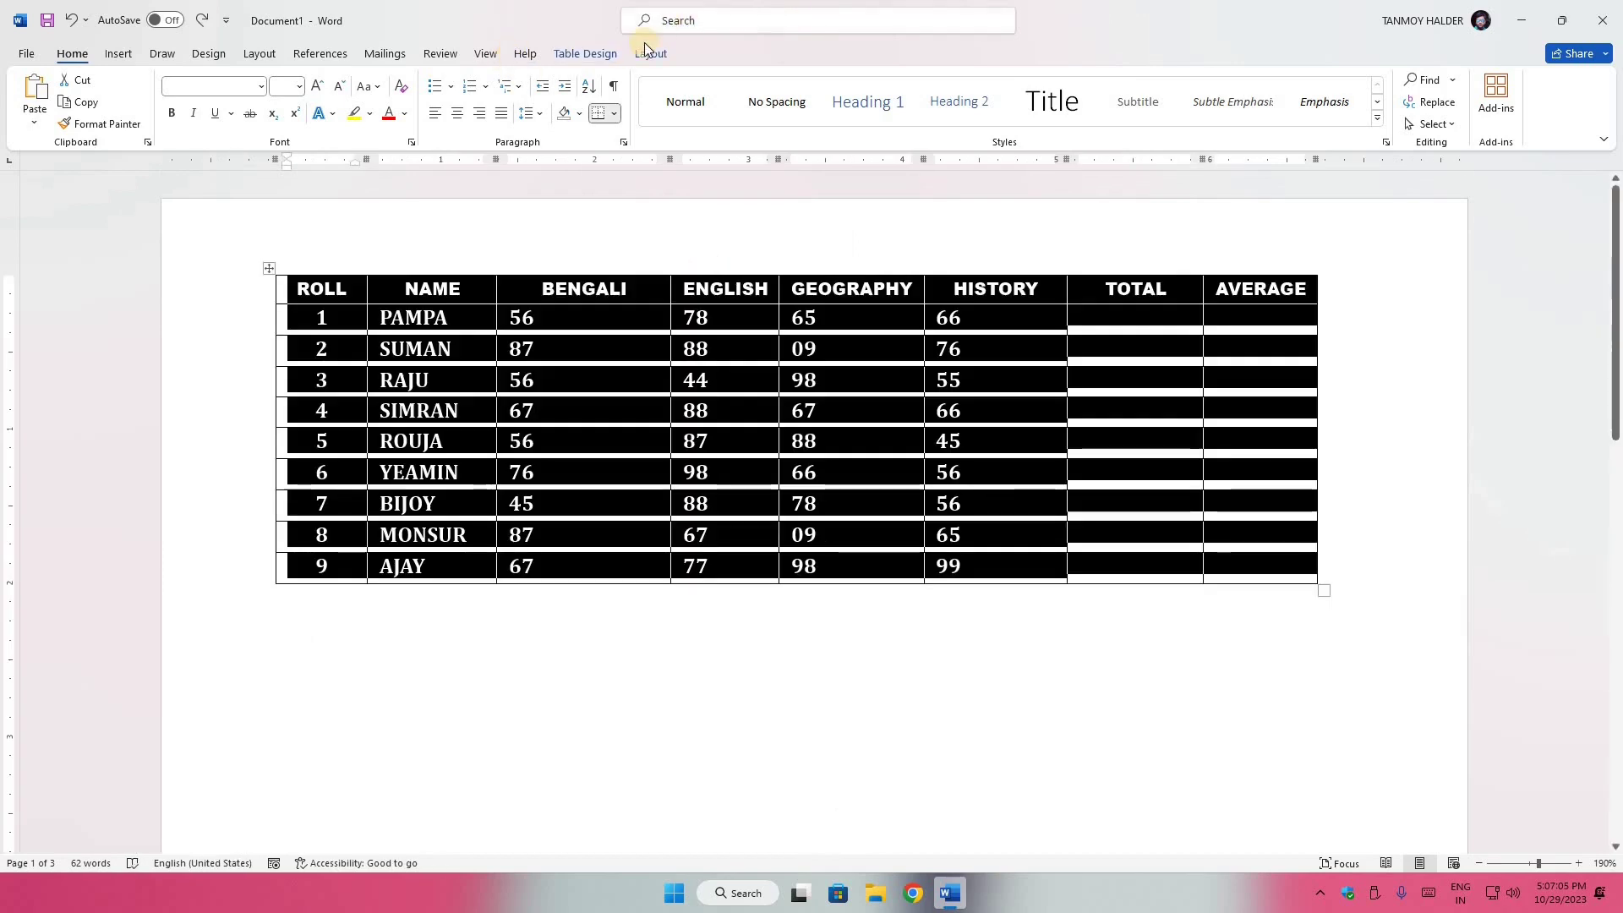
- Convert the marks table to text separated by commas
left_click(651, 54)
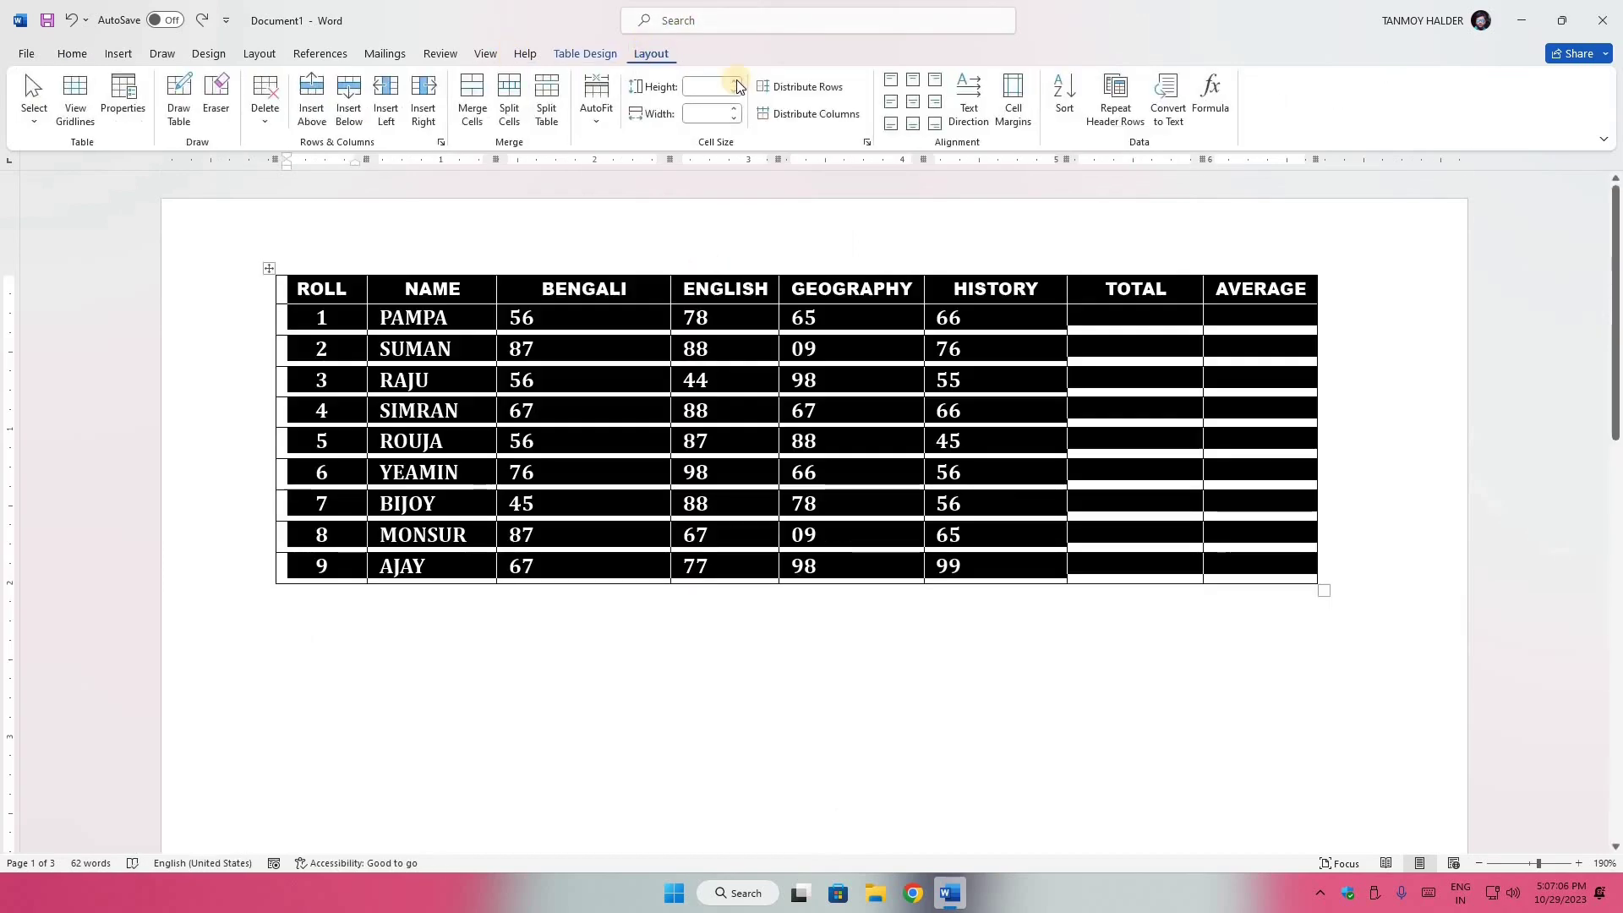
left_click(1167, 99)
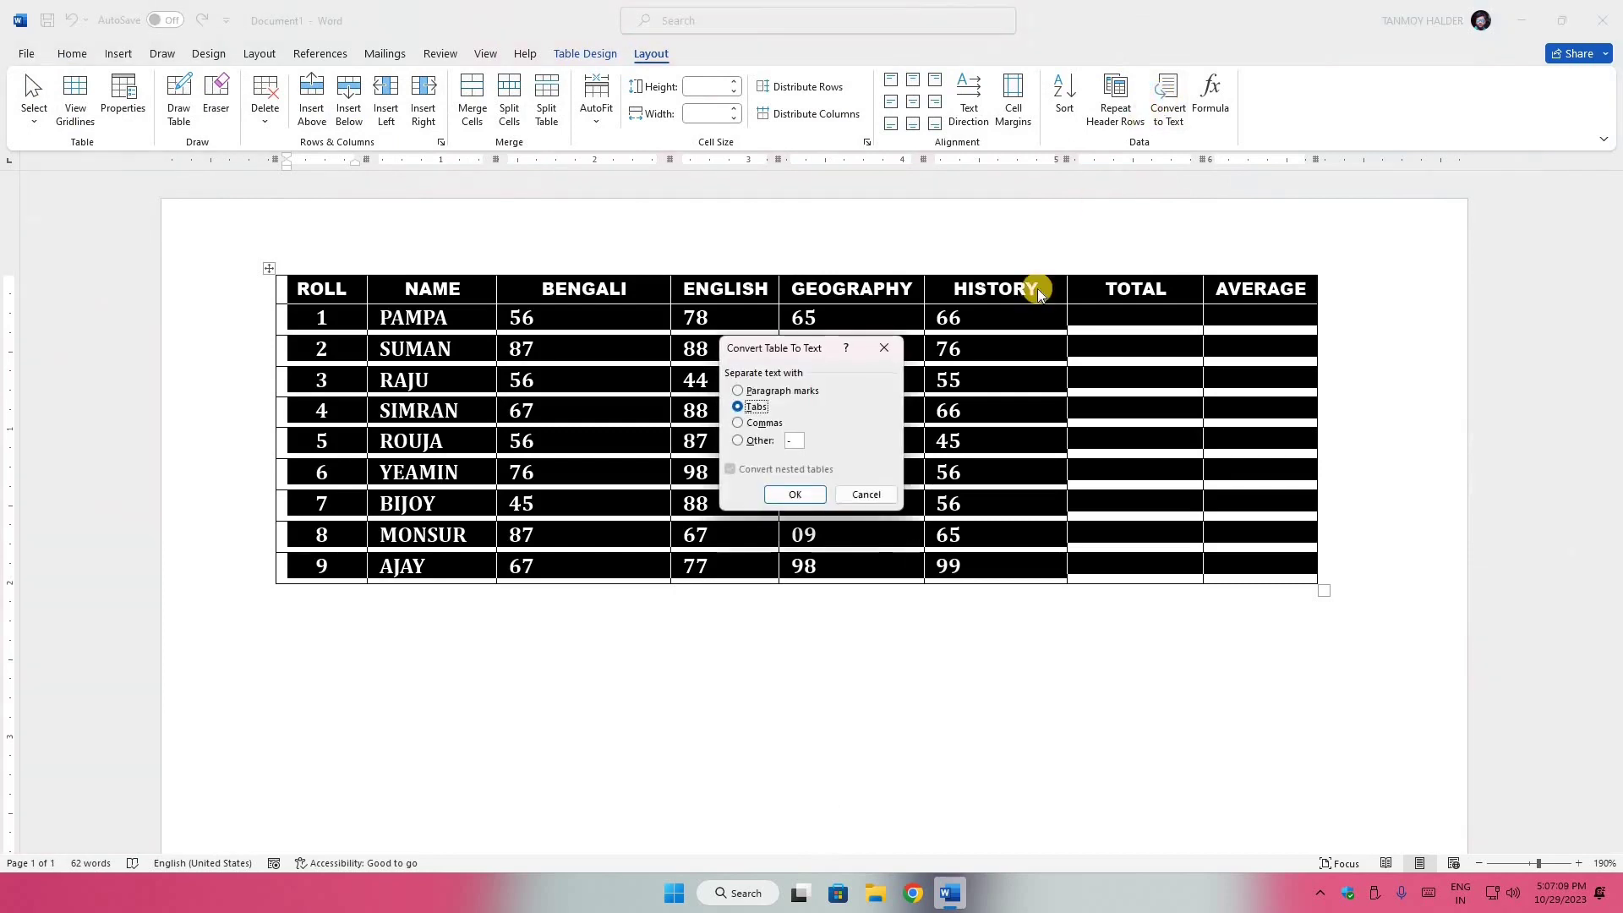
left_click(751, 427)
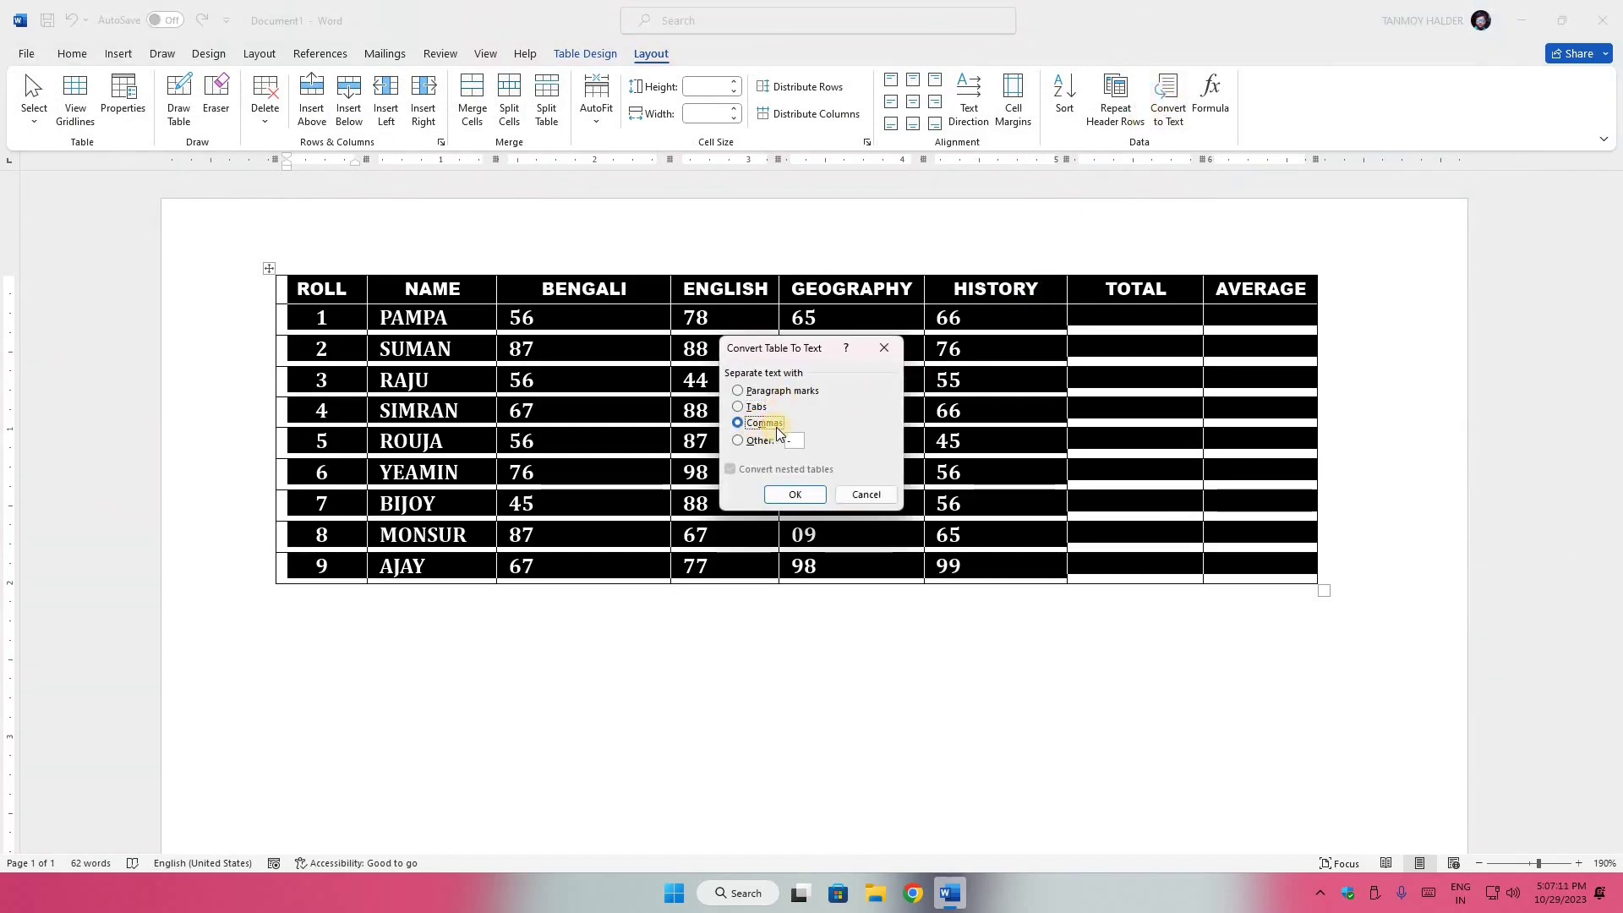
left_click(738, 440)
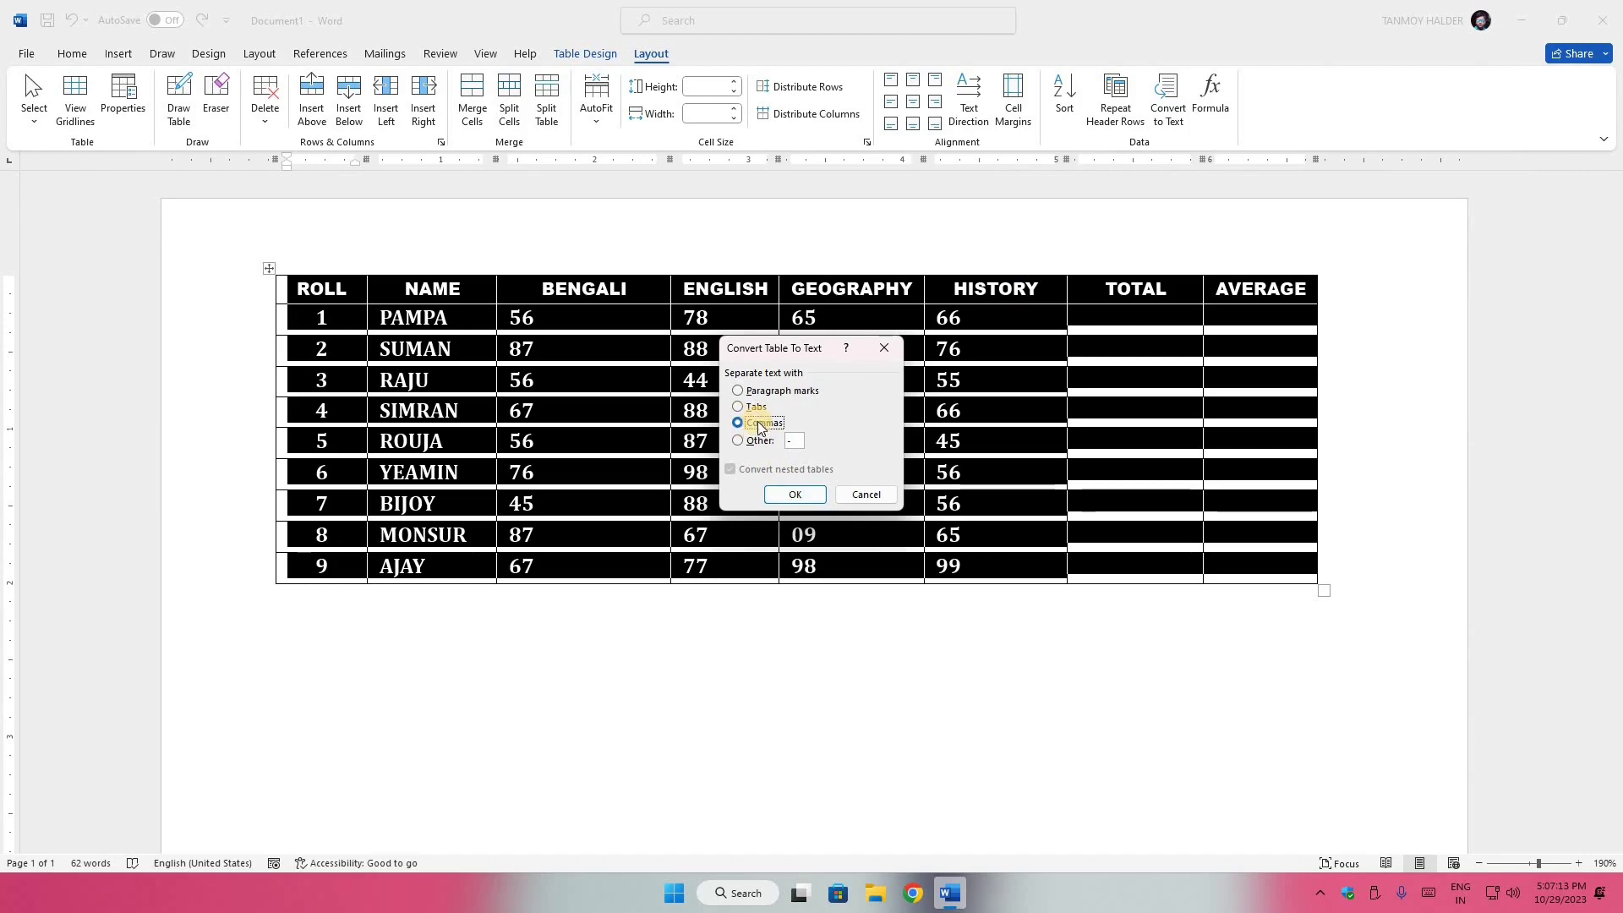
left_click(749, 422)
left_click(795, 496)
left_click(638, 435)
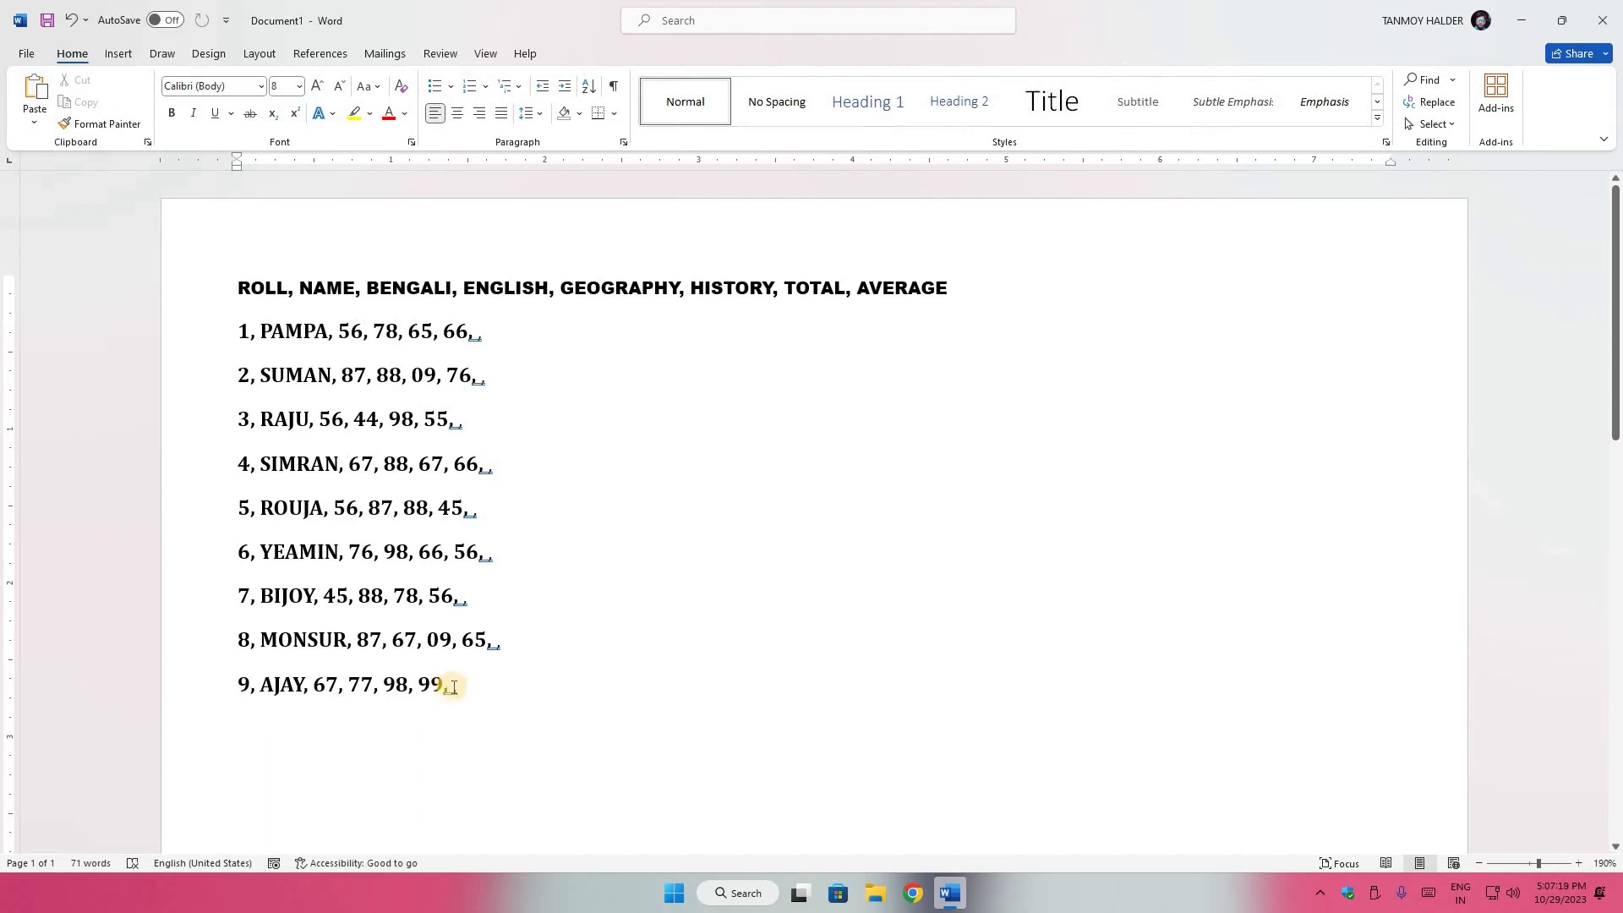
- Select all converted lines from the ROLL header to AJAY's row
left_click_drag(238, 282, 518, 714)
left_click(241, 279)
left_click_drag(239, 283, 456, 686)
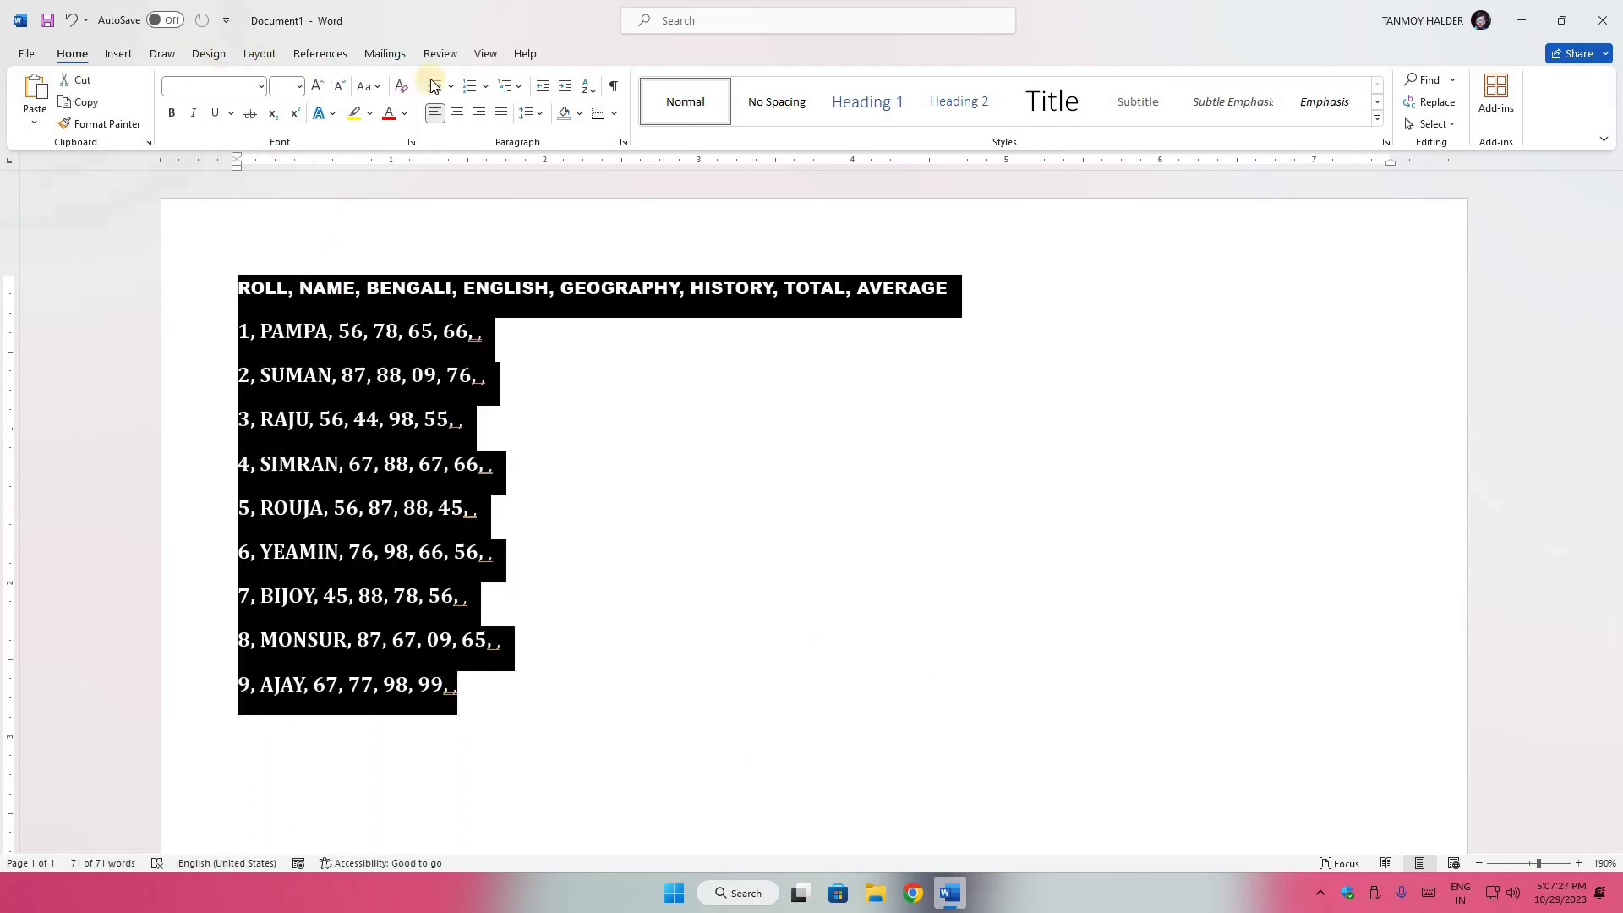
- Convert the selected comma-separated lines into an eight-column bordered table
left_click(118, 54)
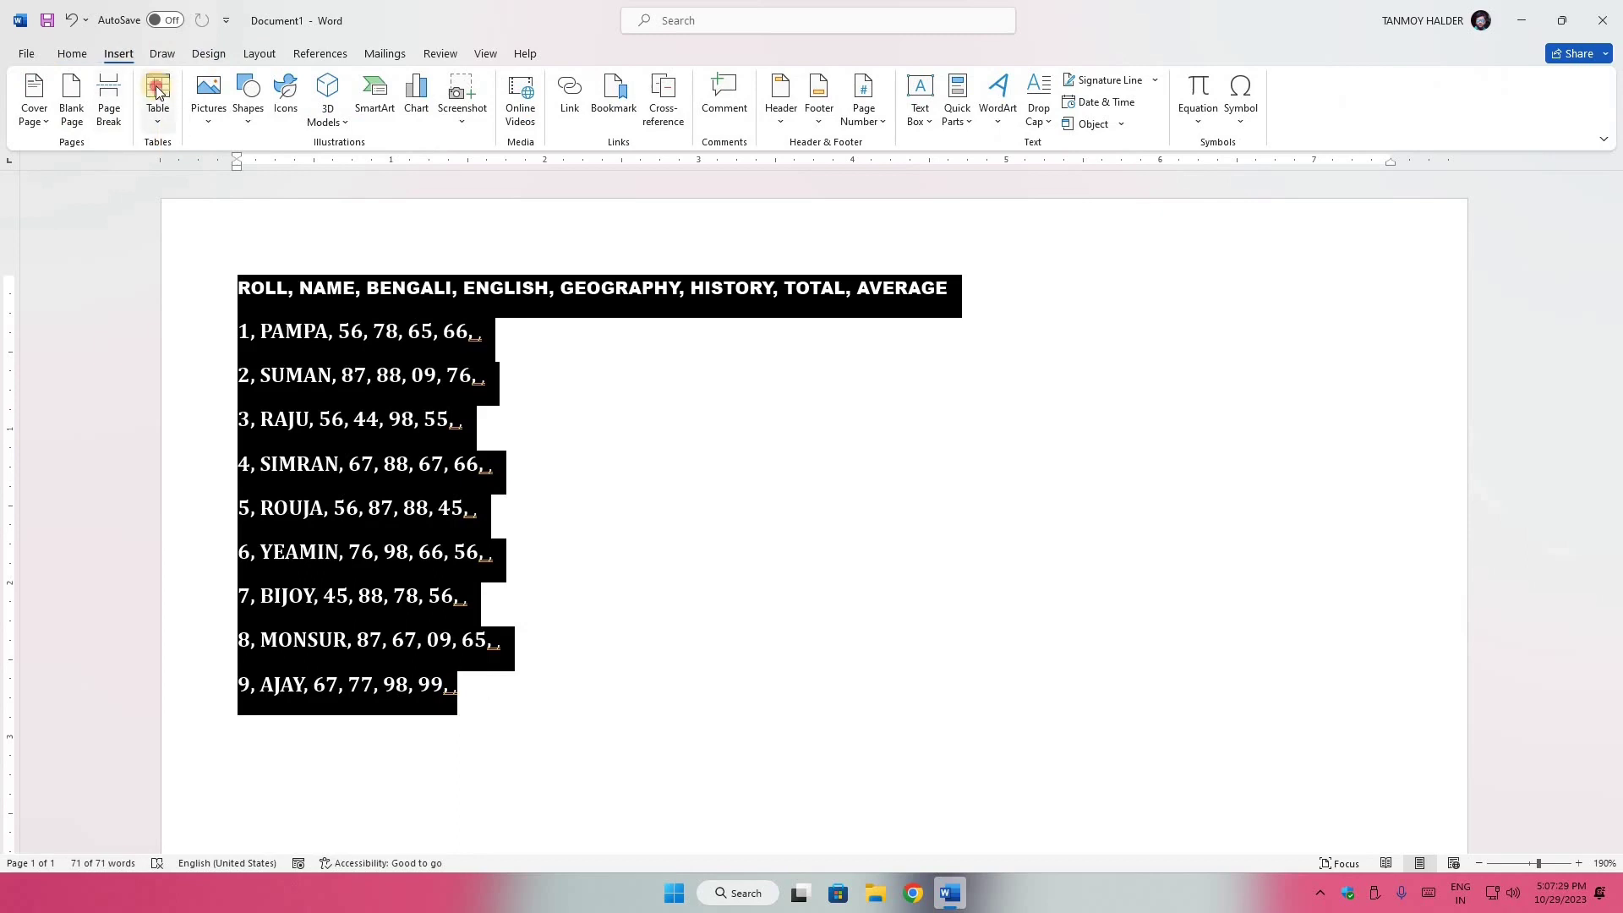
left_click(158, 101)
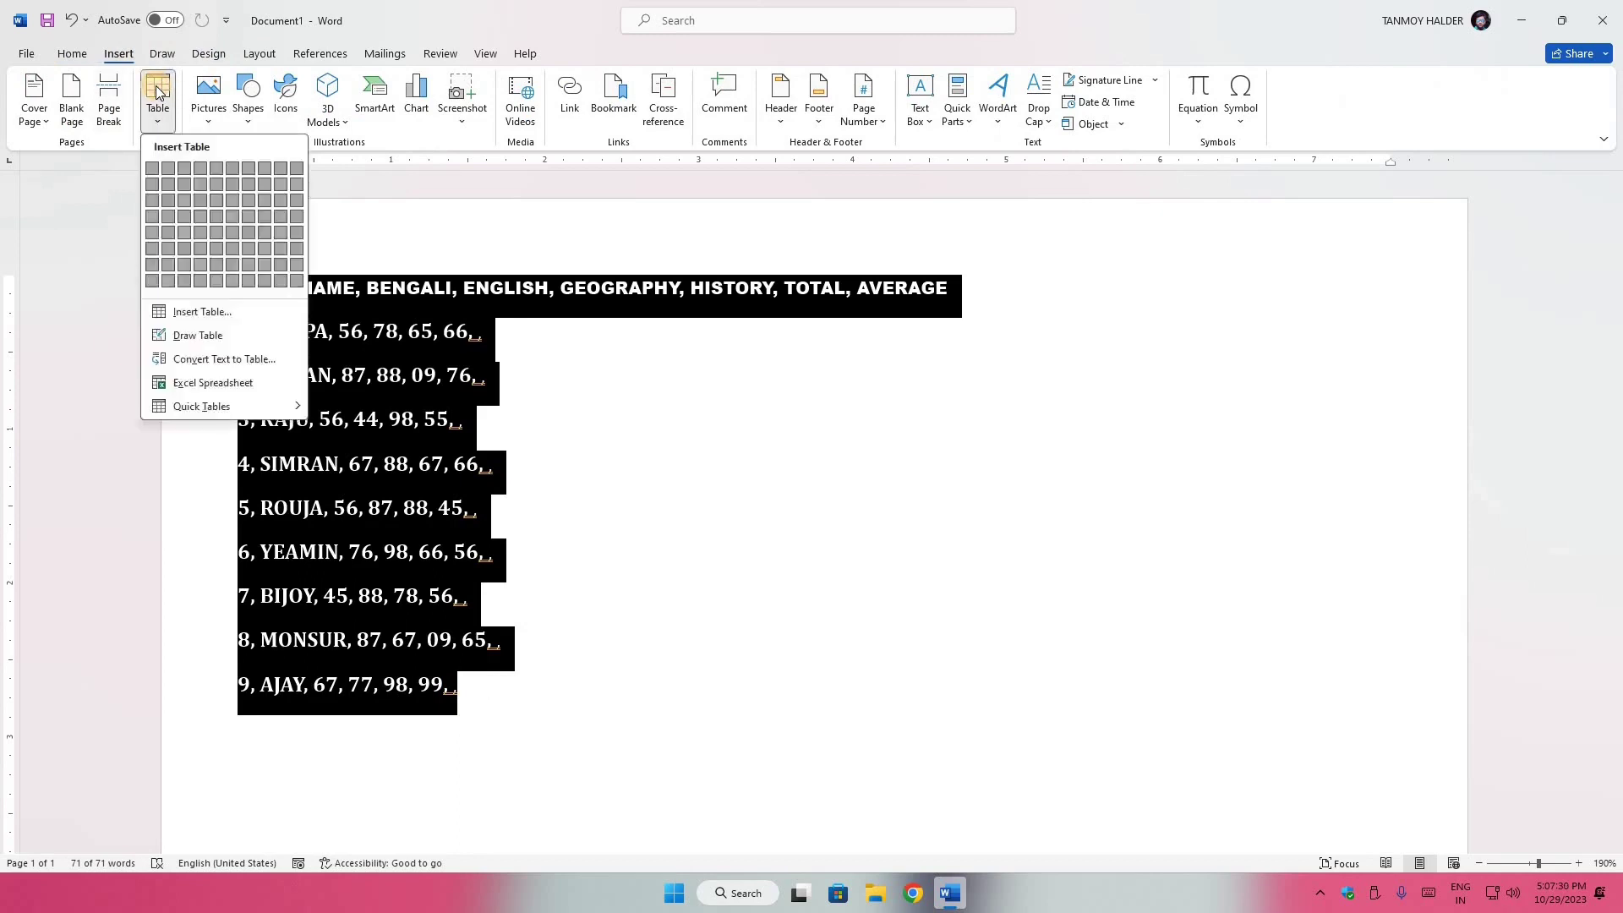
left_click(243, 313)
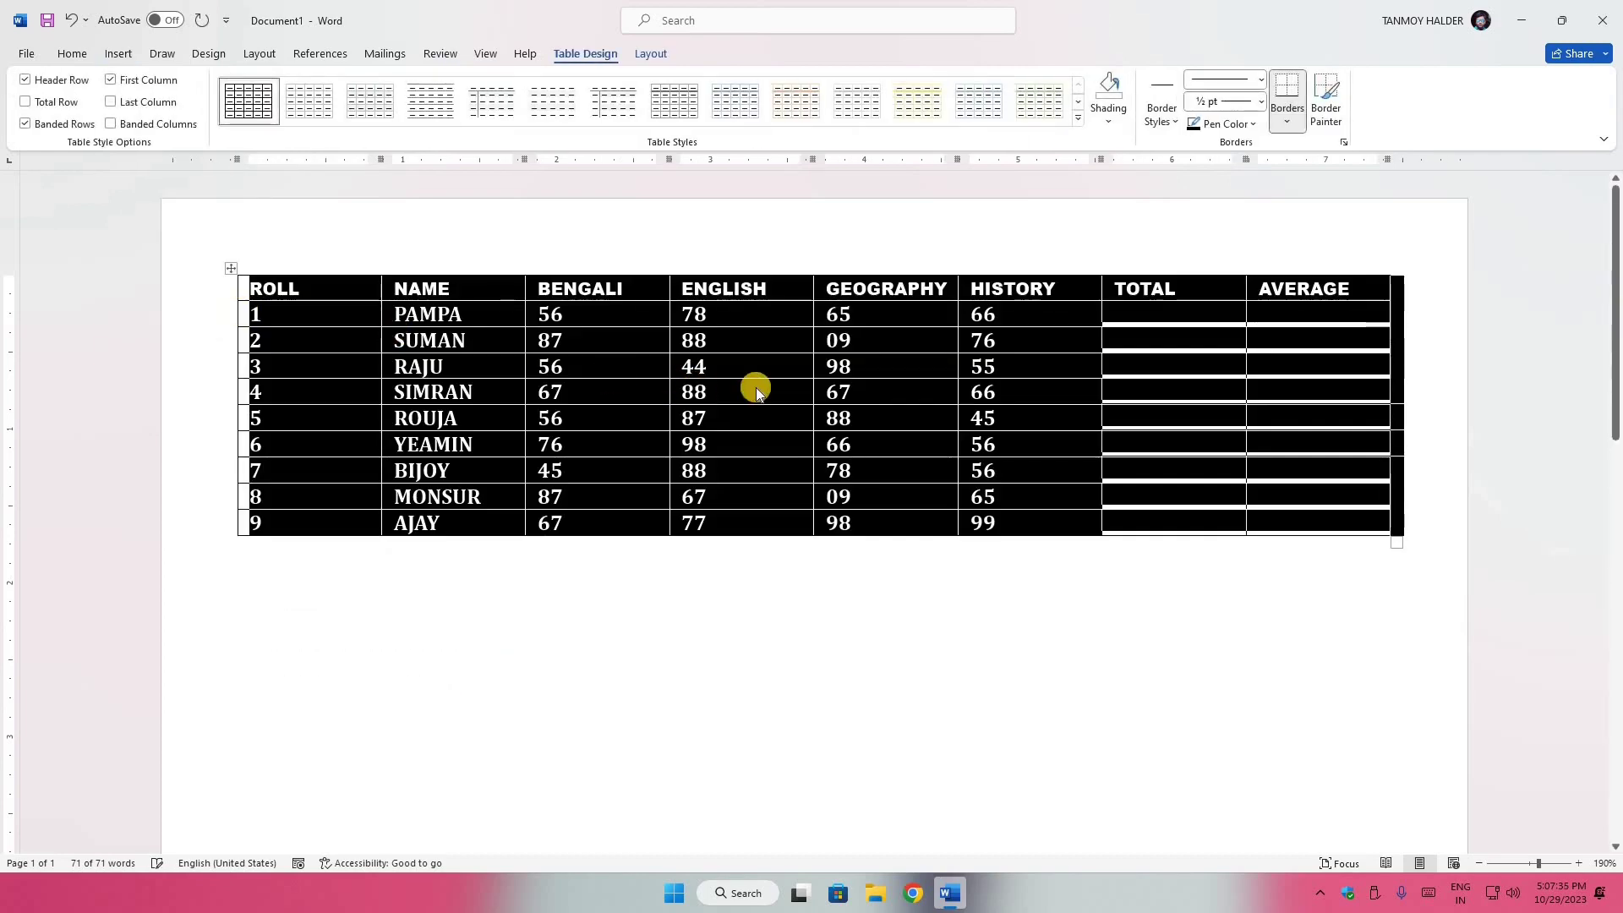
left_click(758, 386)
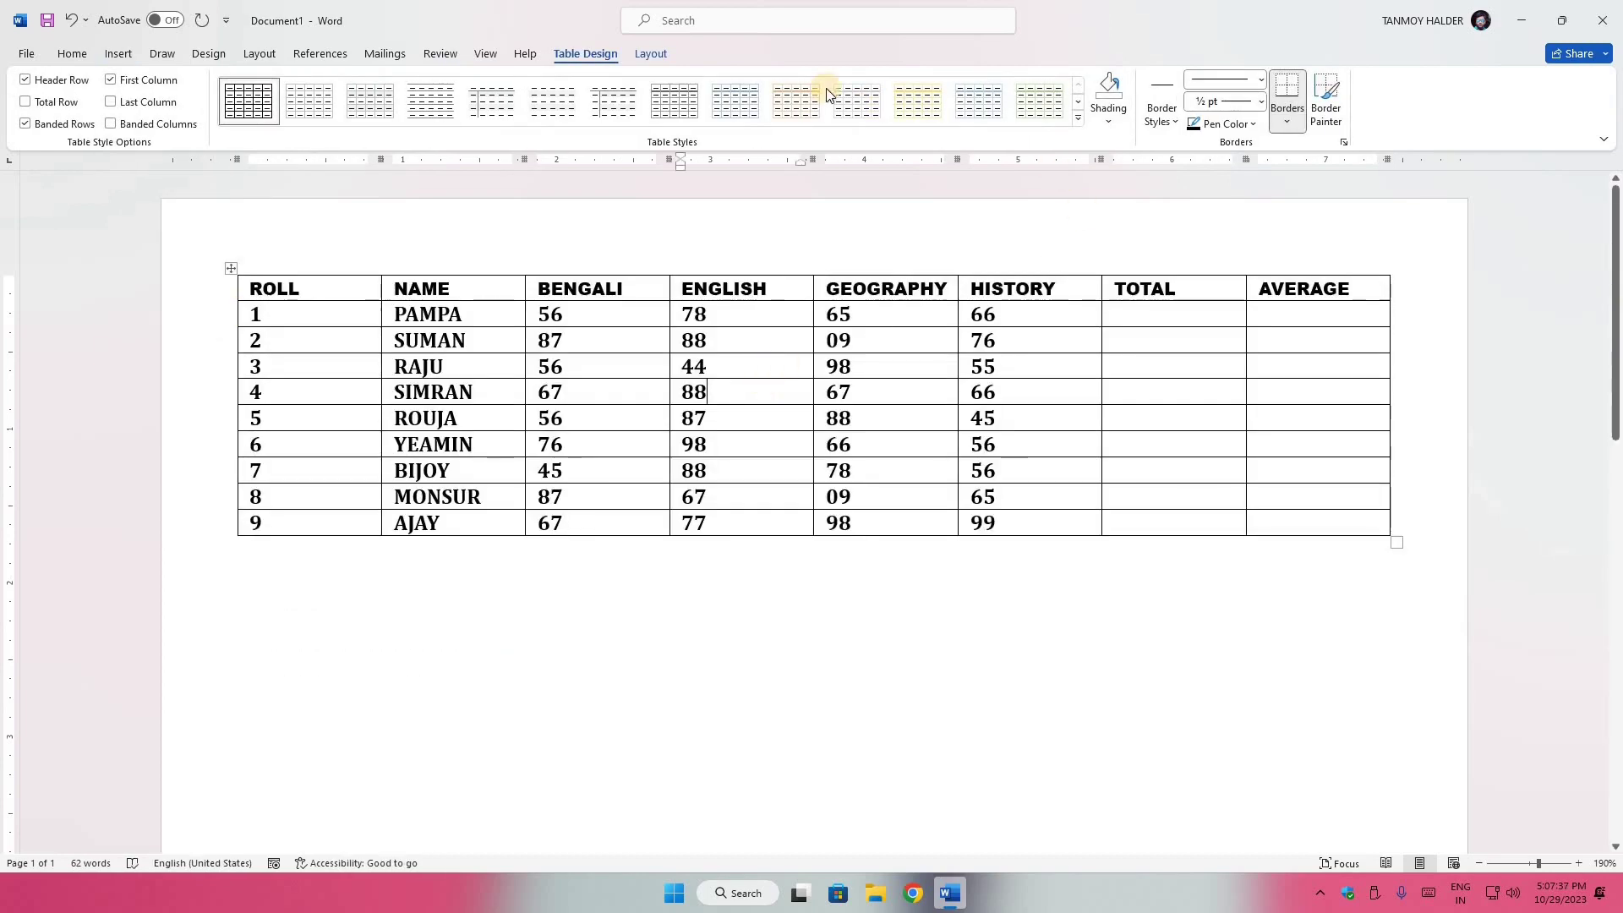
left_click(664, 56)
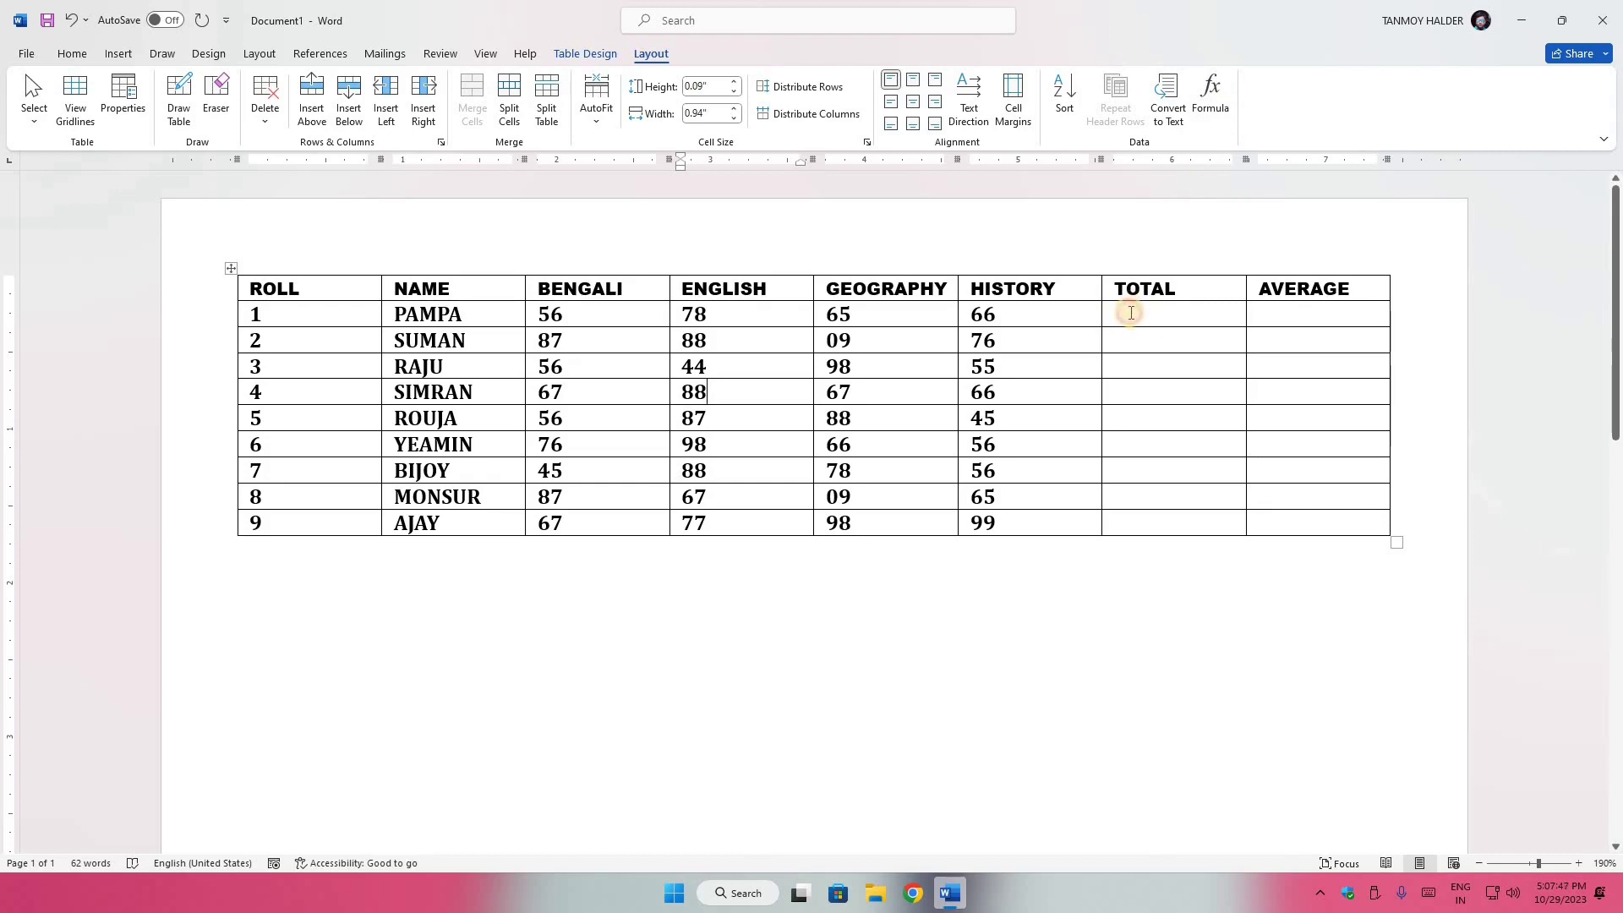
- Fill roll 1's TOTAL cell with the formula =SUM(LEFT), giving 265
left_click(1131, 313)
left_click(1214, 110)
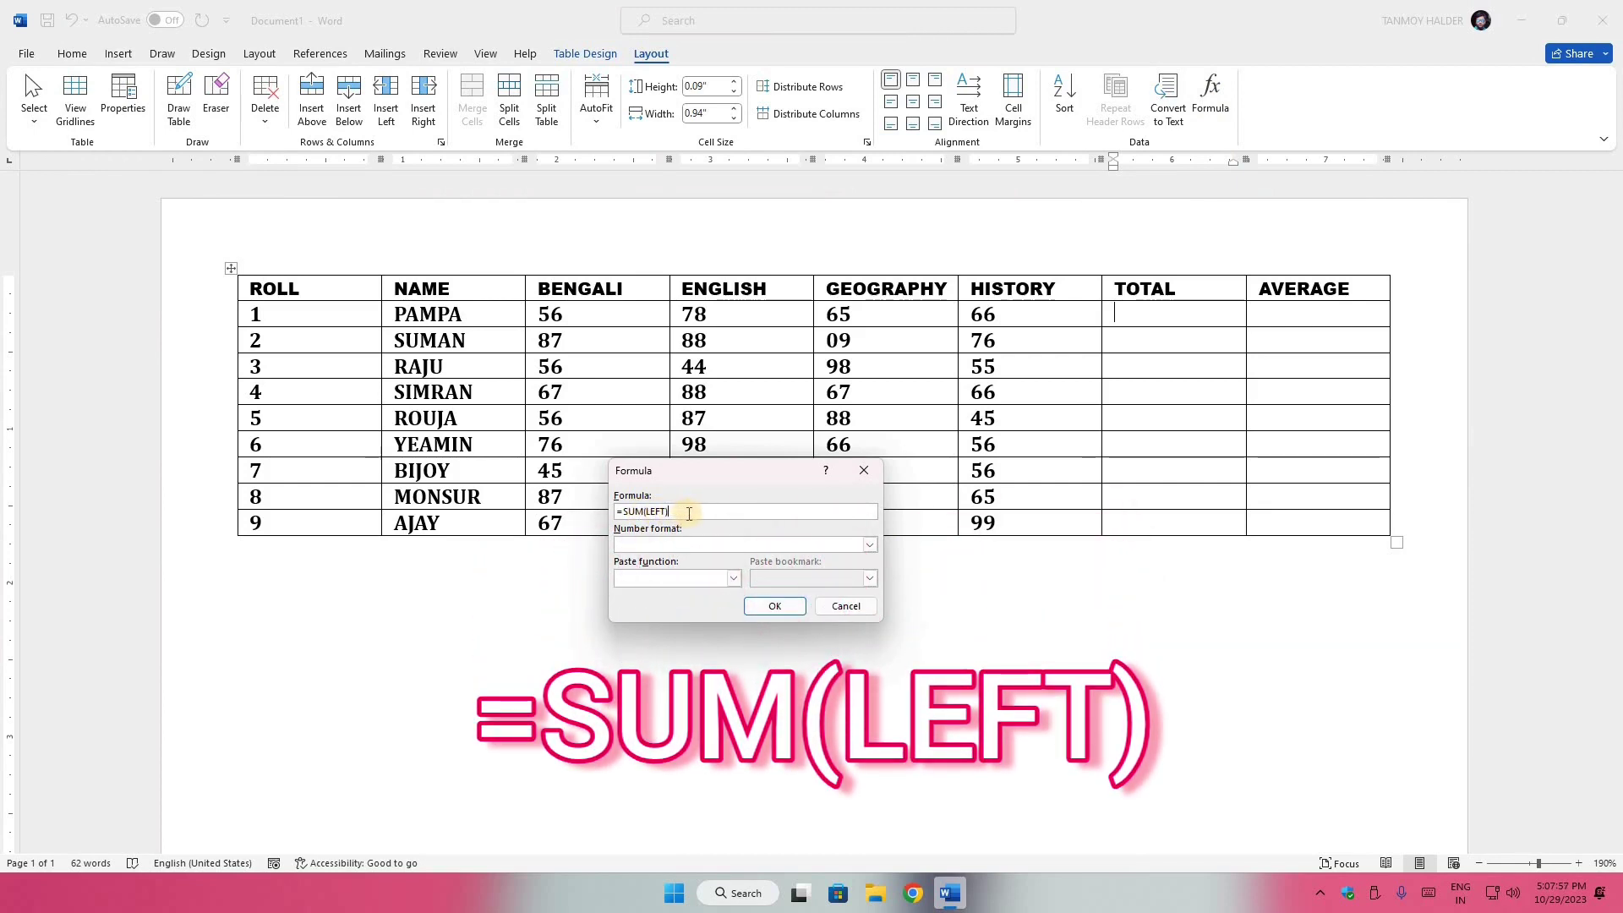
left_click_drag(683, 470, 798, 593)
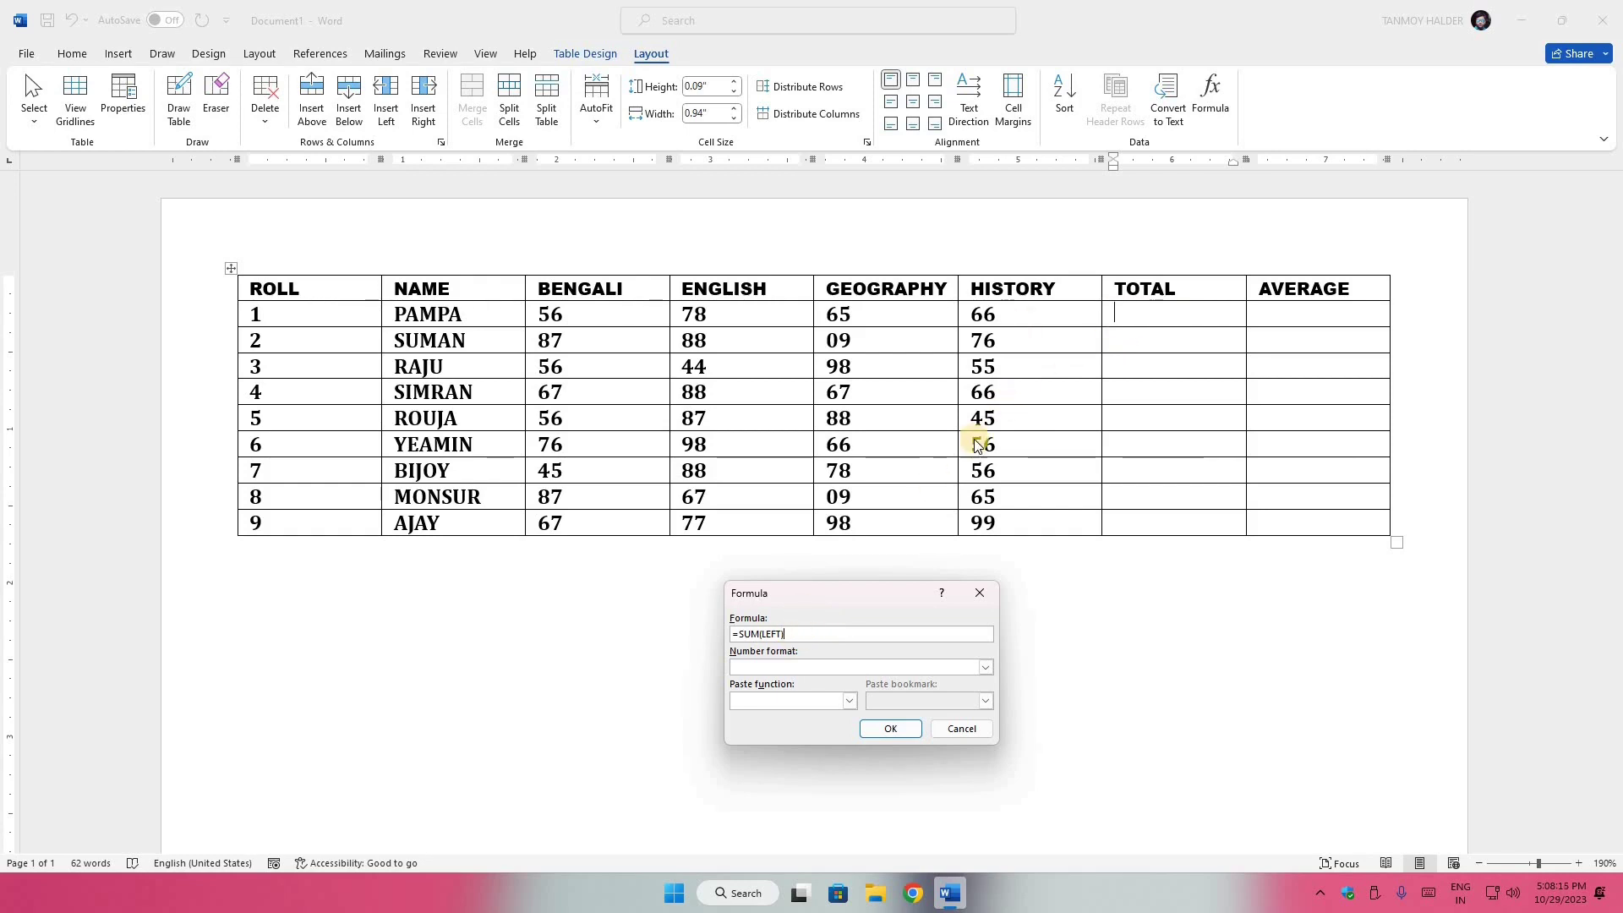
left_click(870, 733)
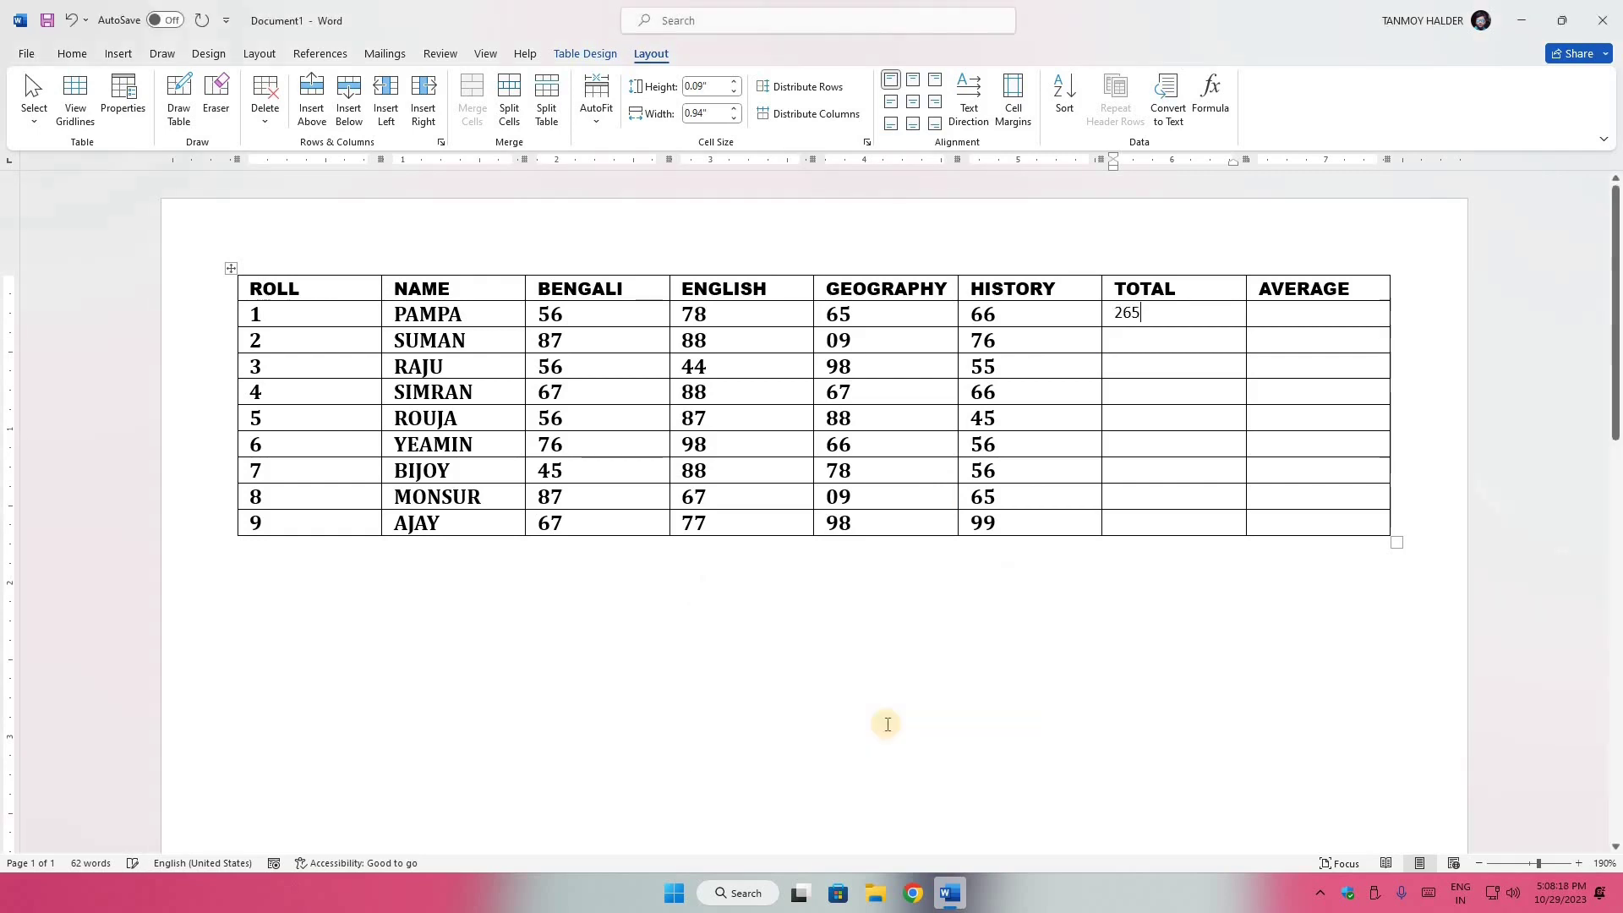
left_click(1133, 343)
- Replace =SUM(ABOVE) with =SUM(LEFT) in roll 2's TOTAL cell, giving 260
left_click(1211, 93)
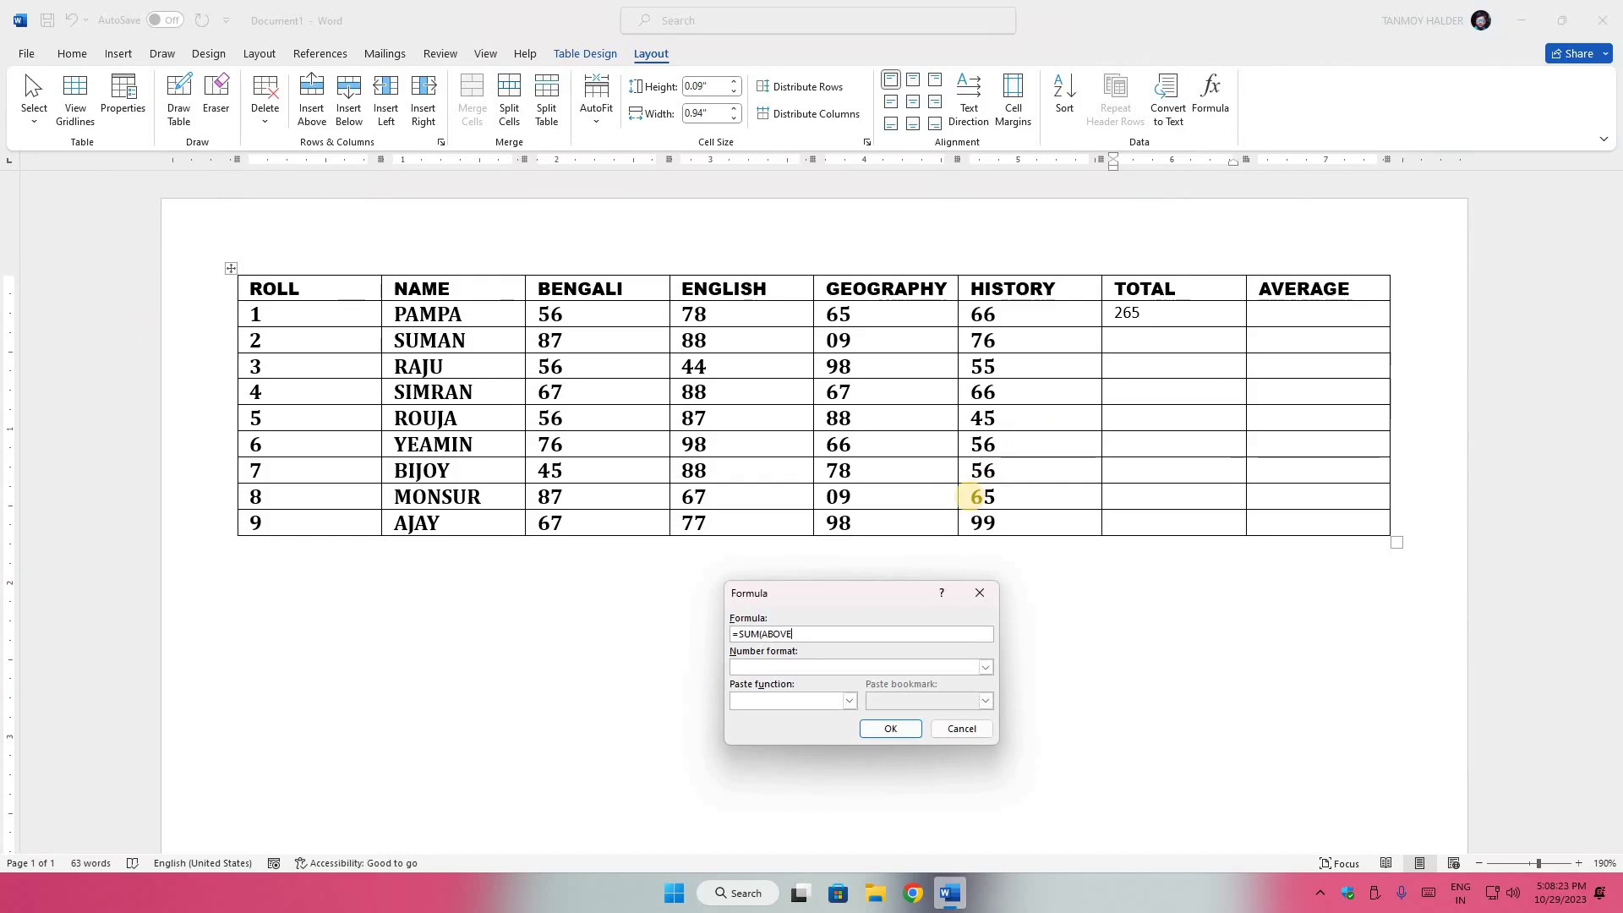
key("BackSpace")
key("BackSpace")
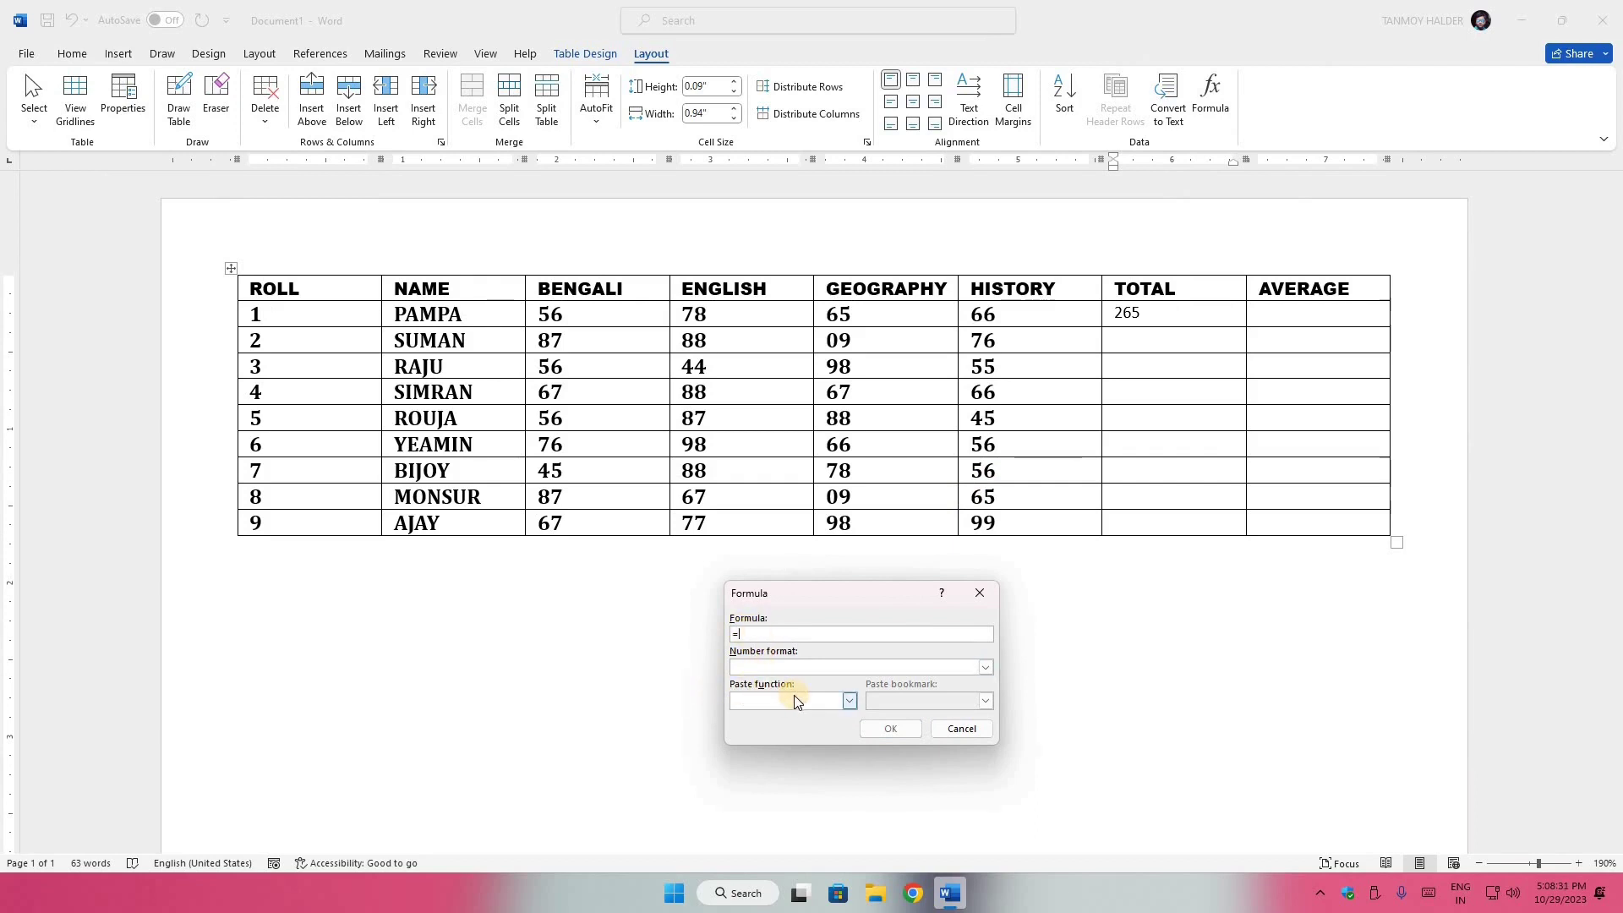
left_click(846, 700)
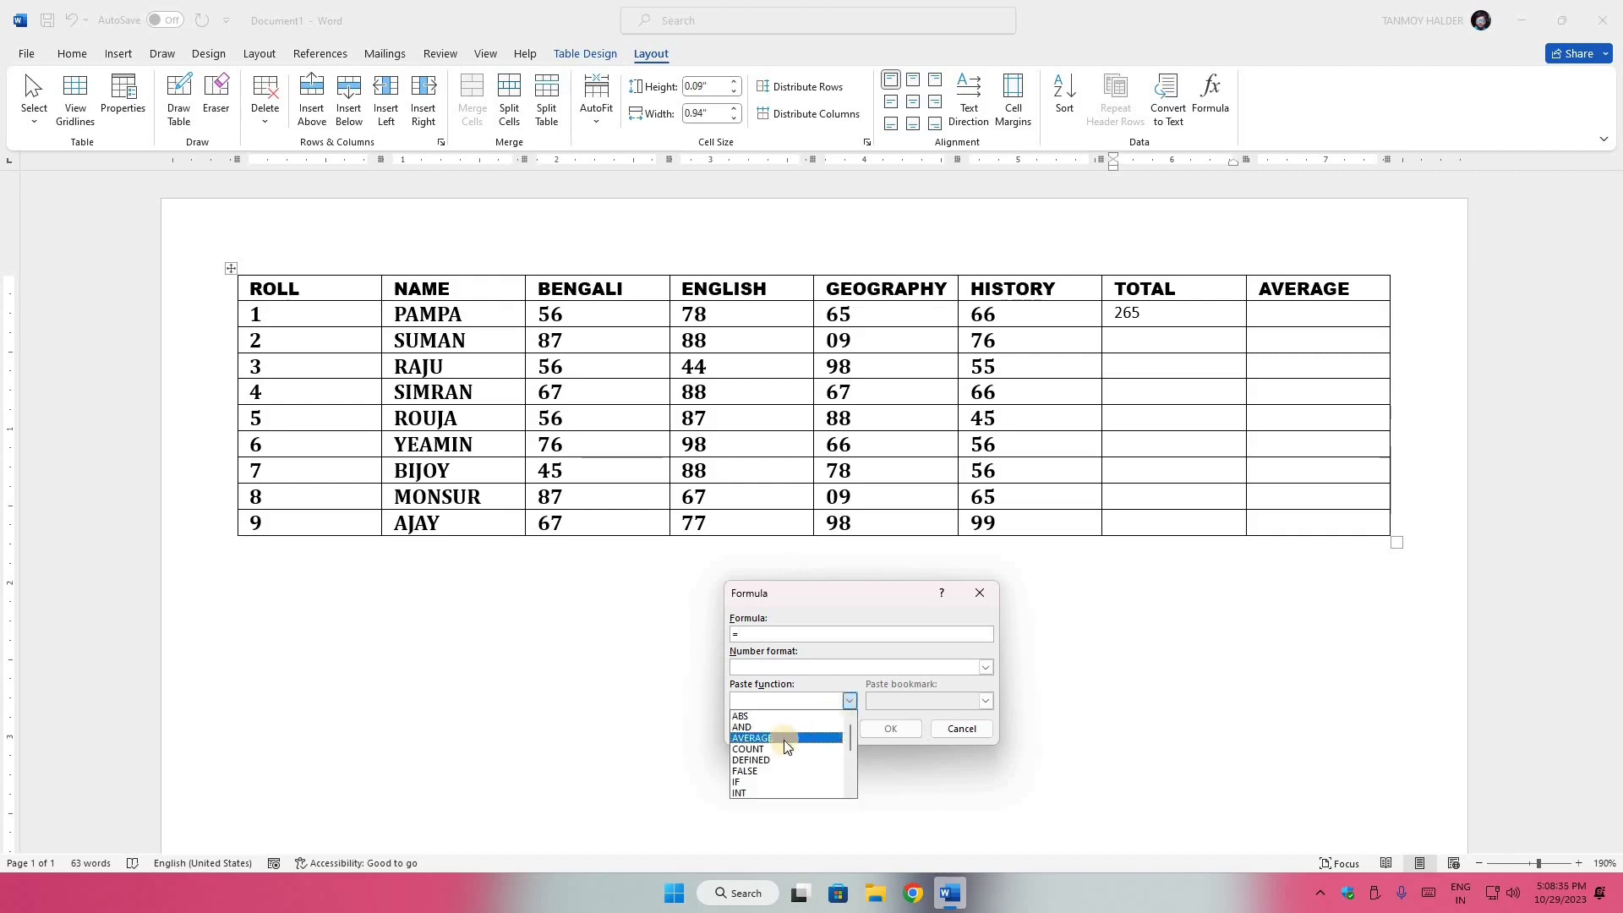
scroll(773, 756, "down", 1)
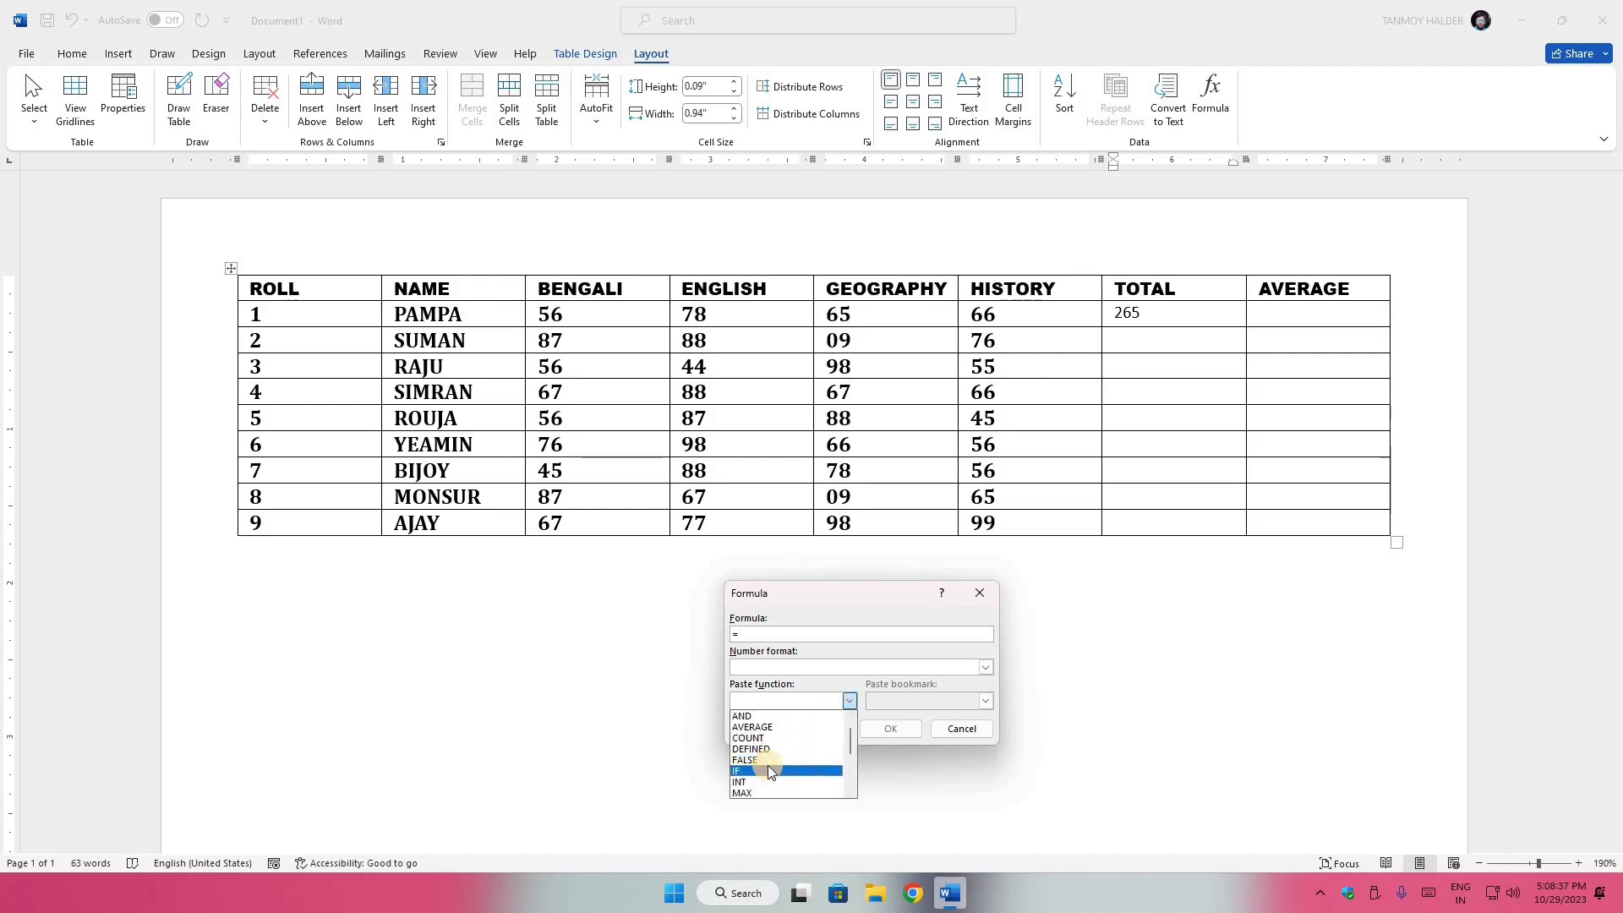
scroll(768, 764, "down", 3)
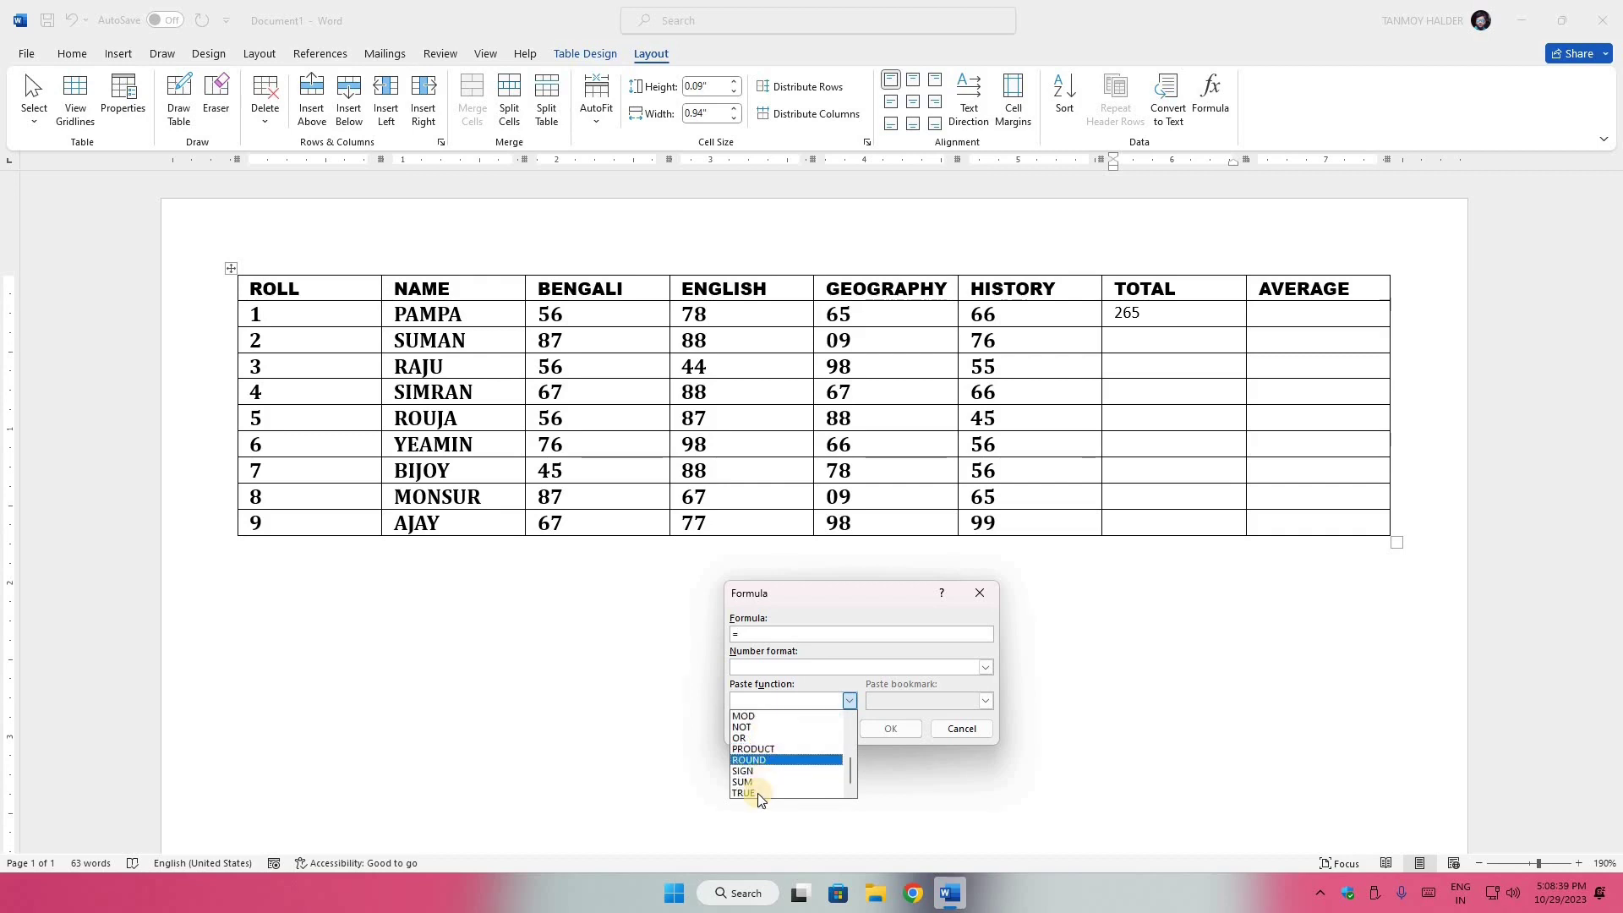
left_click(754, 781)
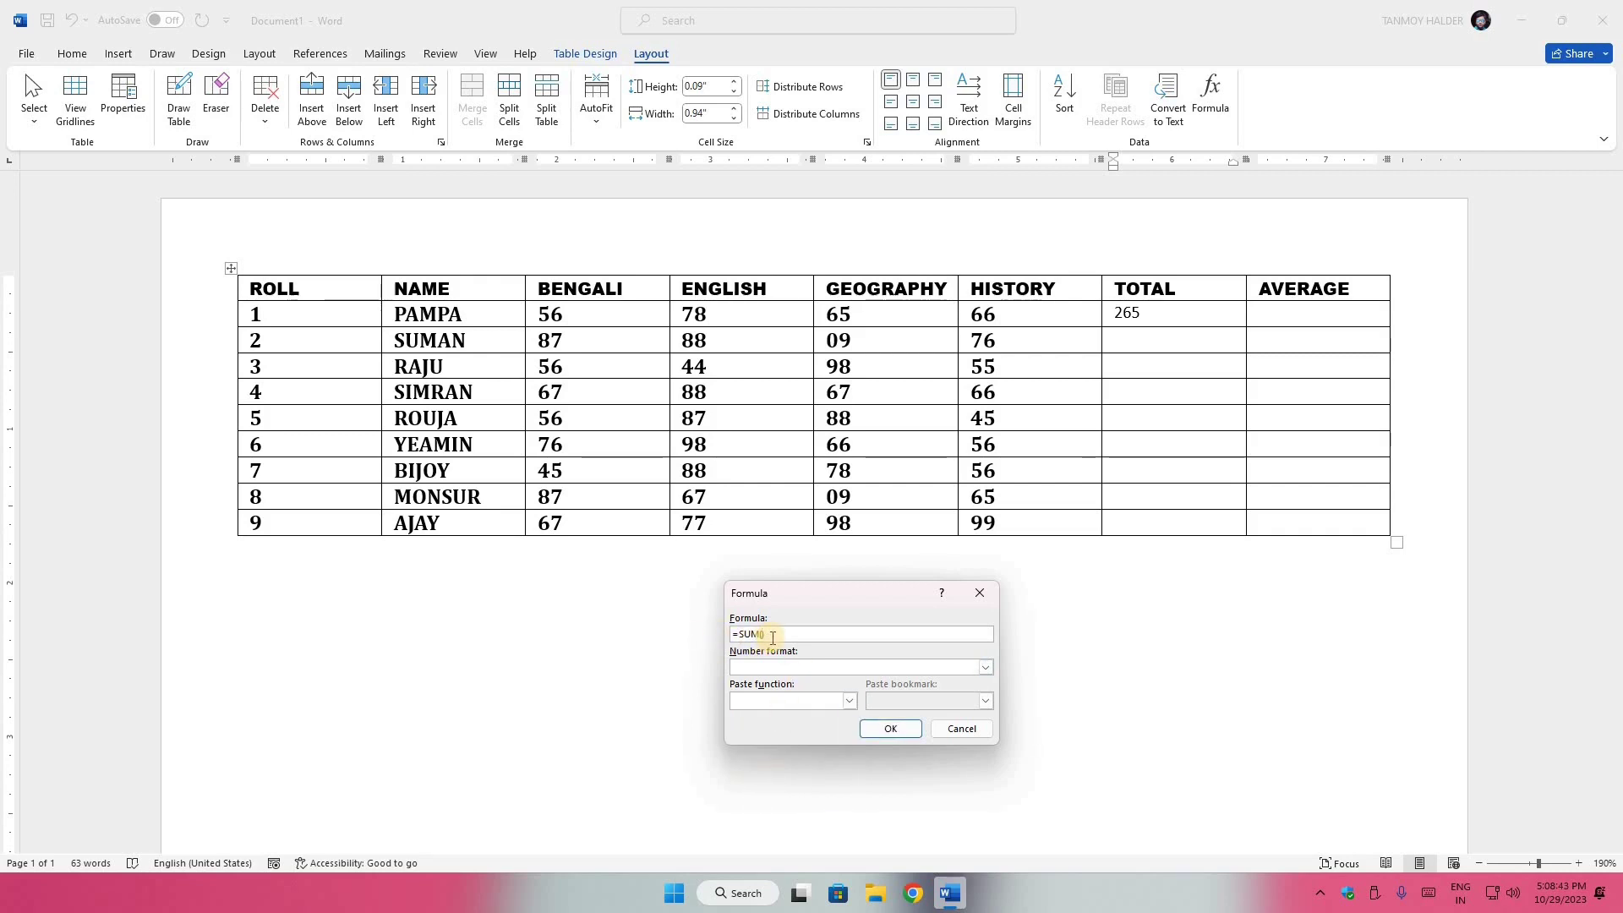
type("LEFT")
left_click(888, 727)
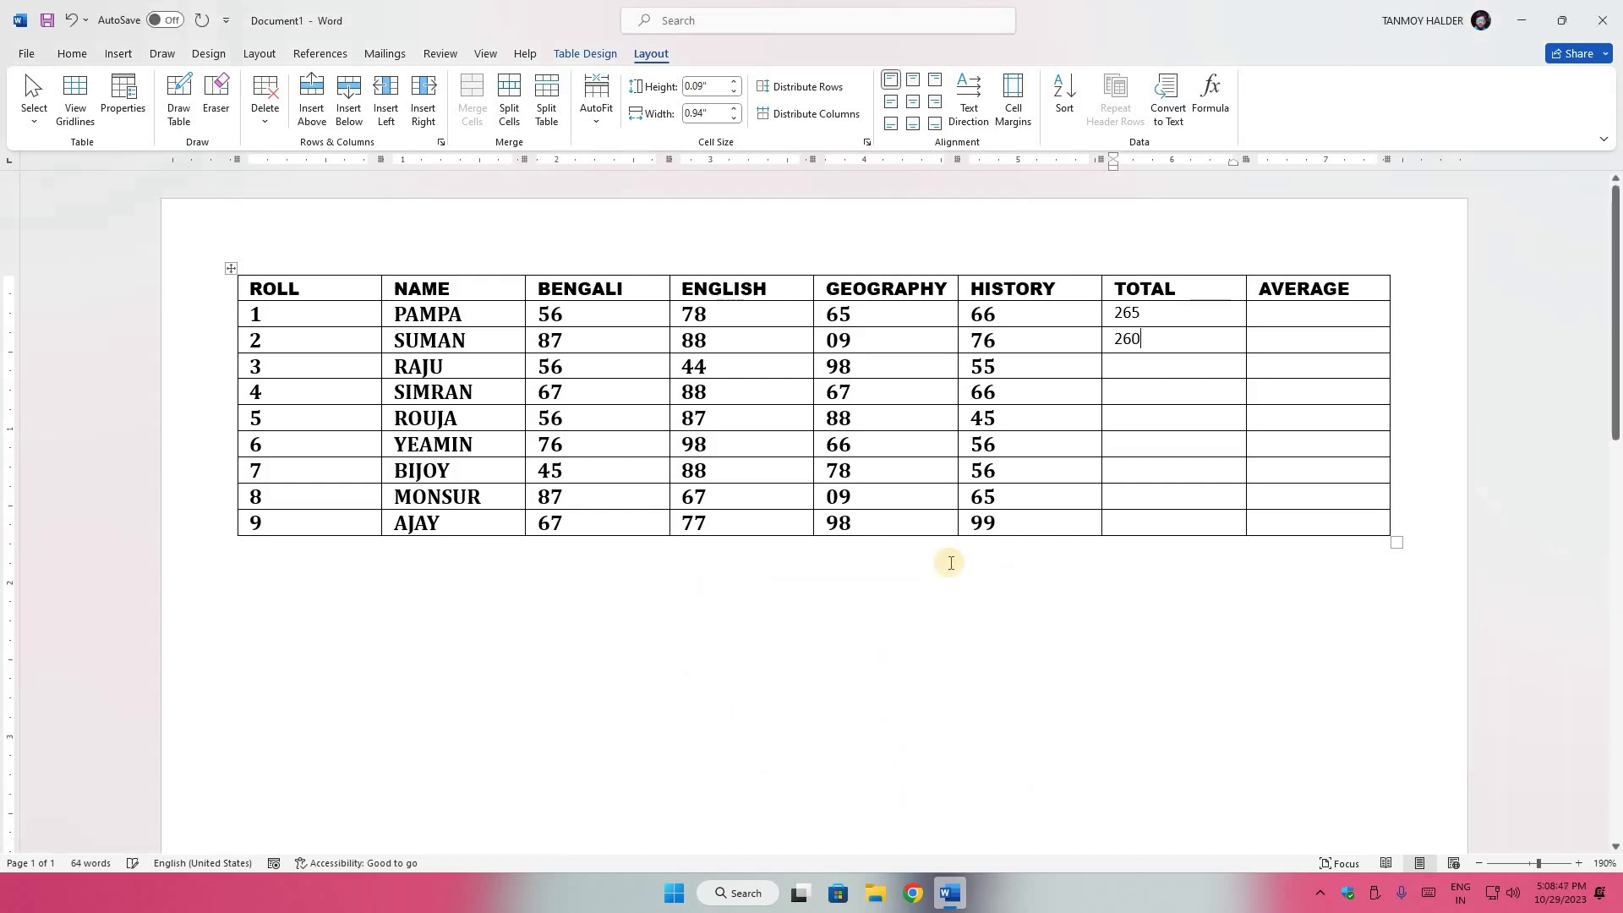
- Set roll 1's AVERAGE cell to the formula =265/4, showing 66.25
left_click(1272, 311)
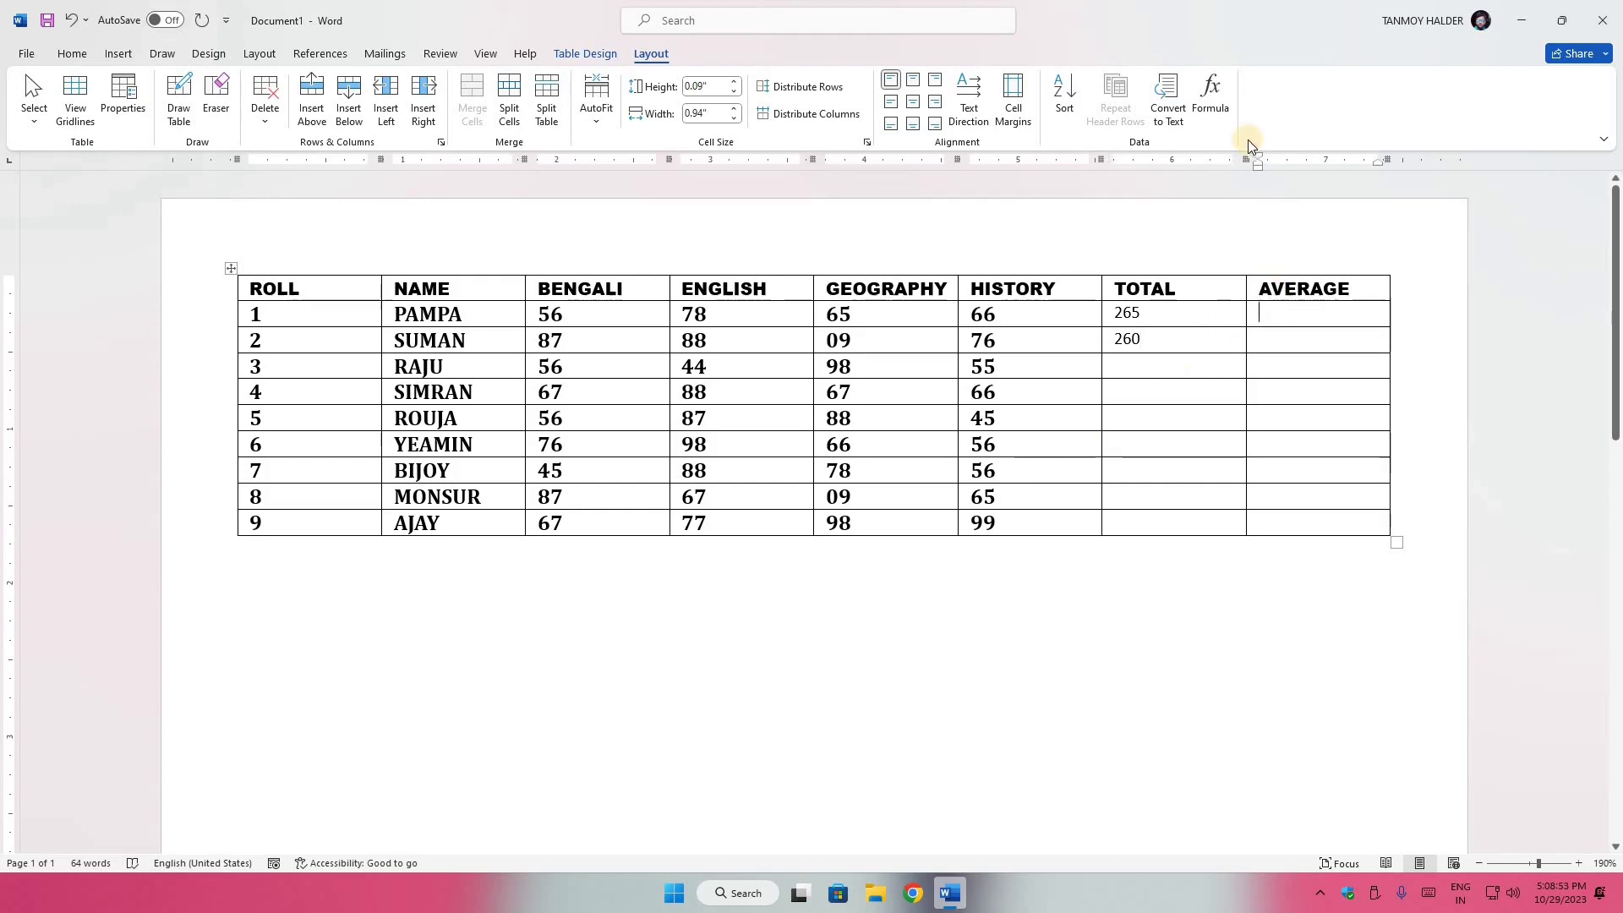
left_click(1215, 98)
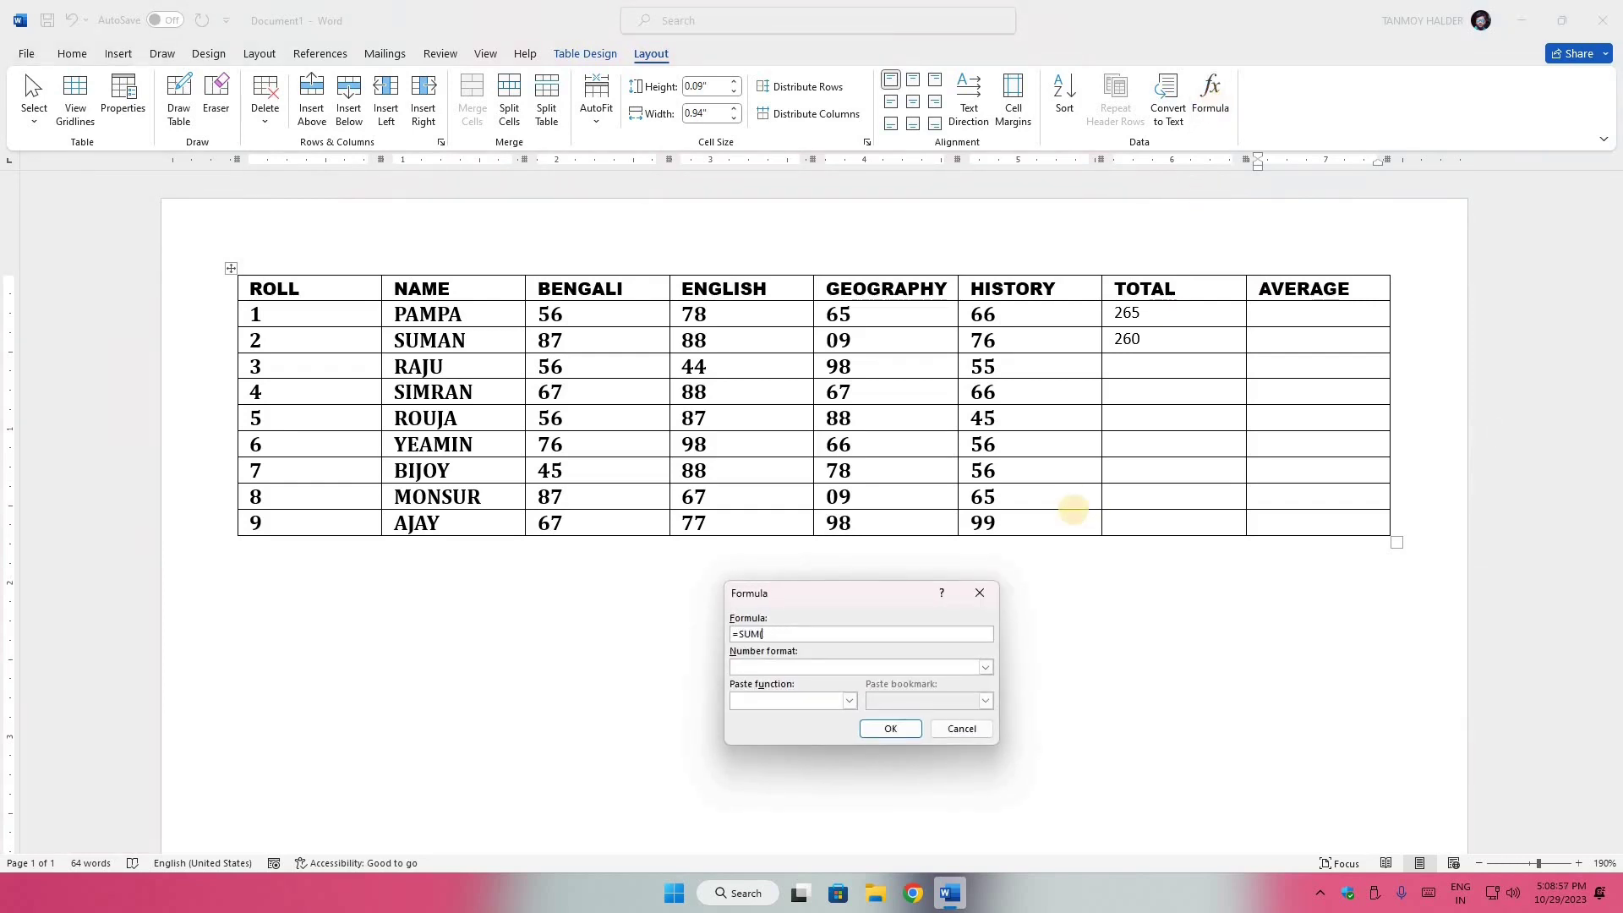
key("BackSpace")
key("BackSpace")
type("=265/4")
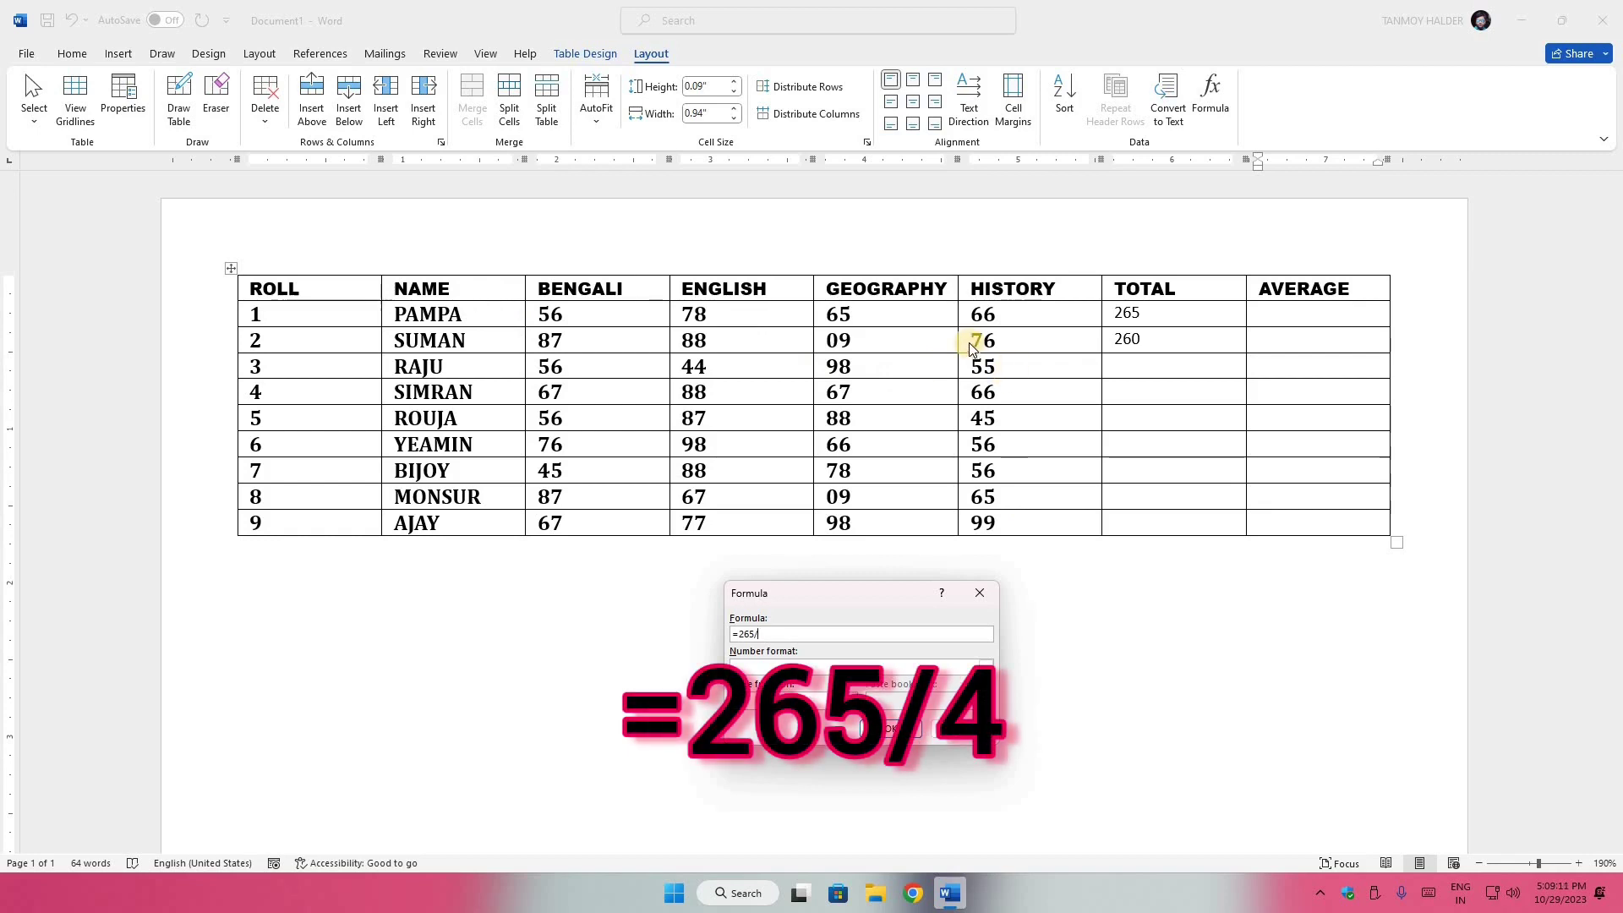
left_click(890, 727)
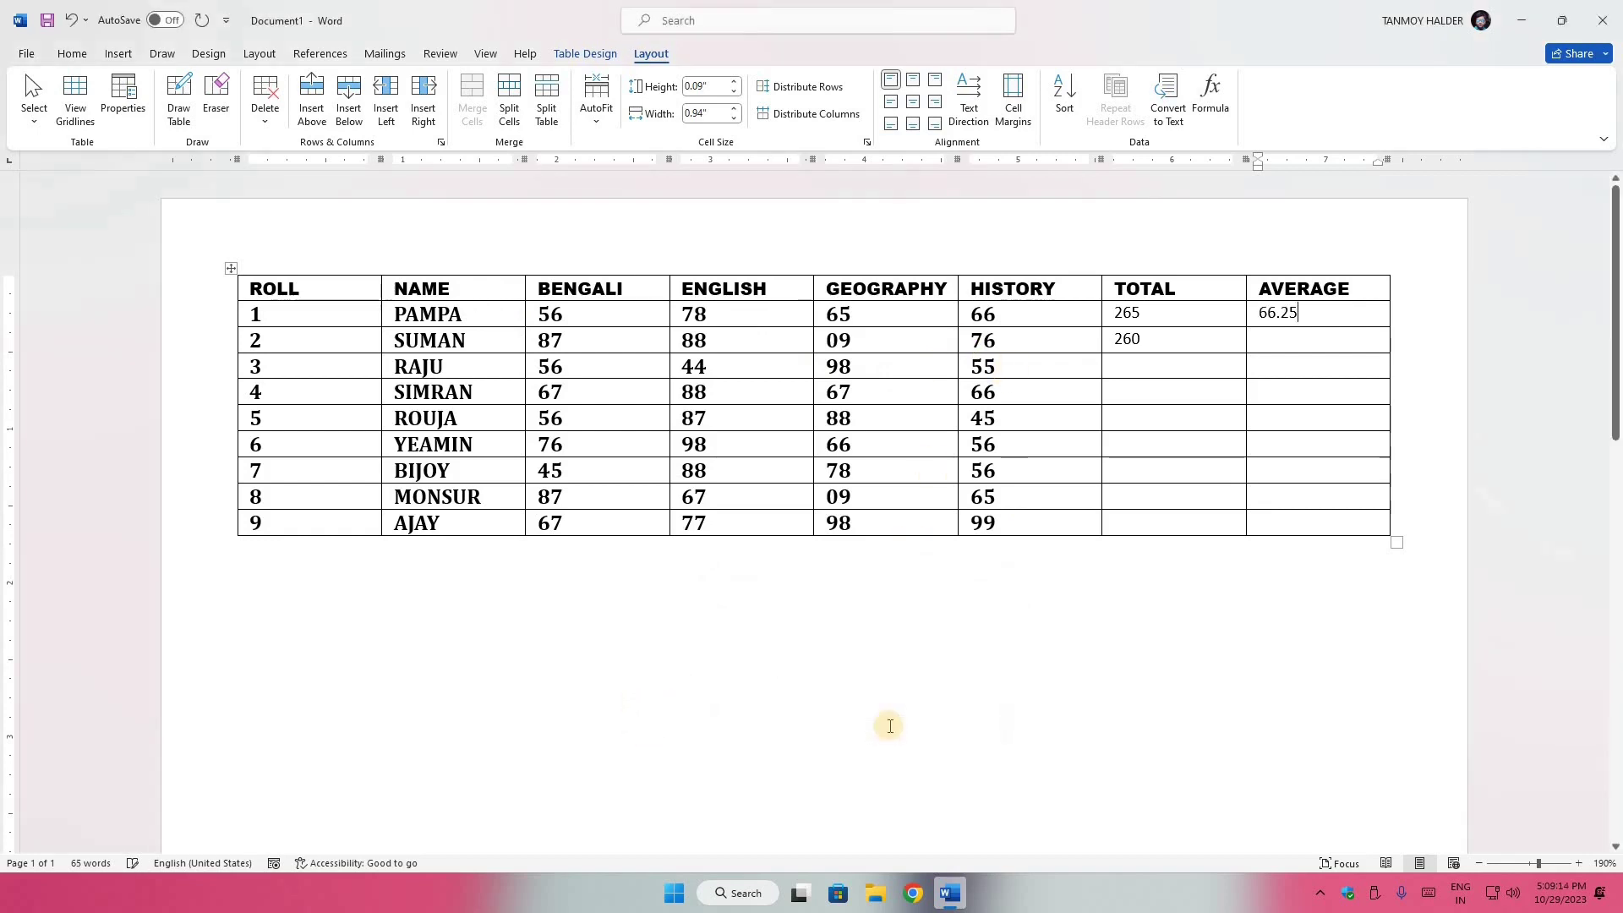
left_click(1281, 331)
- Set roll 2's AVERAGE cell to the formula =260/4, showing 65
left_click(1211, 94)
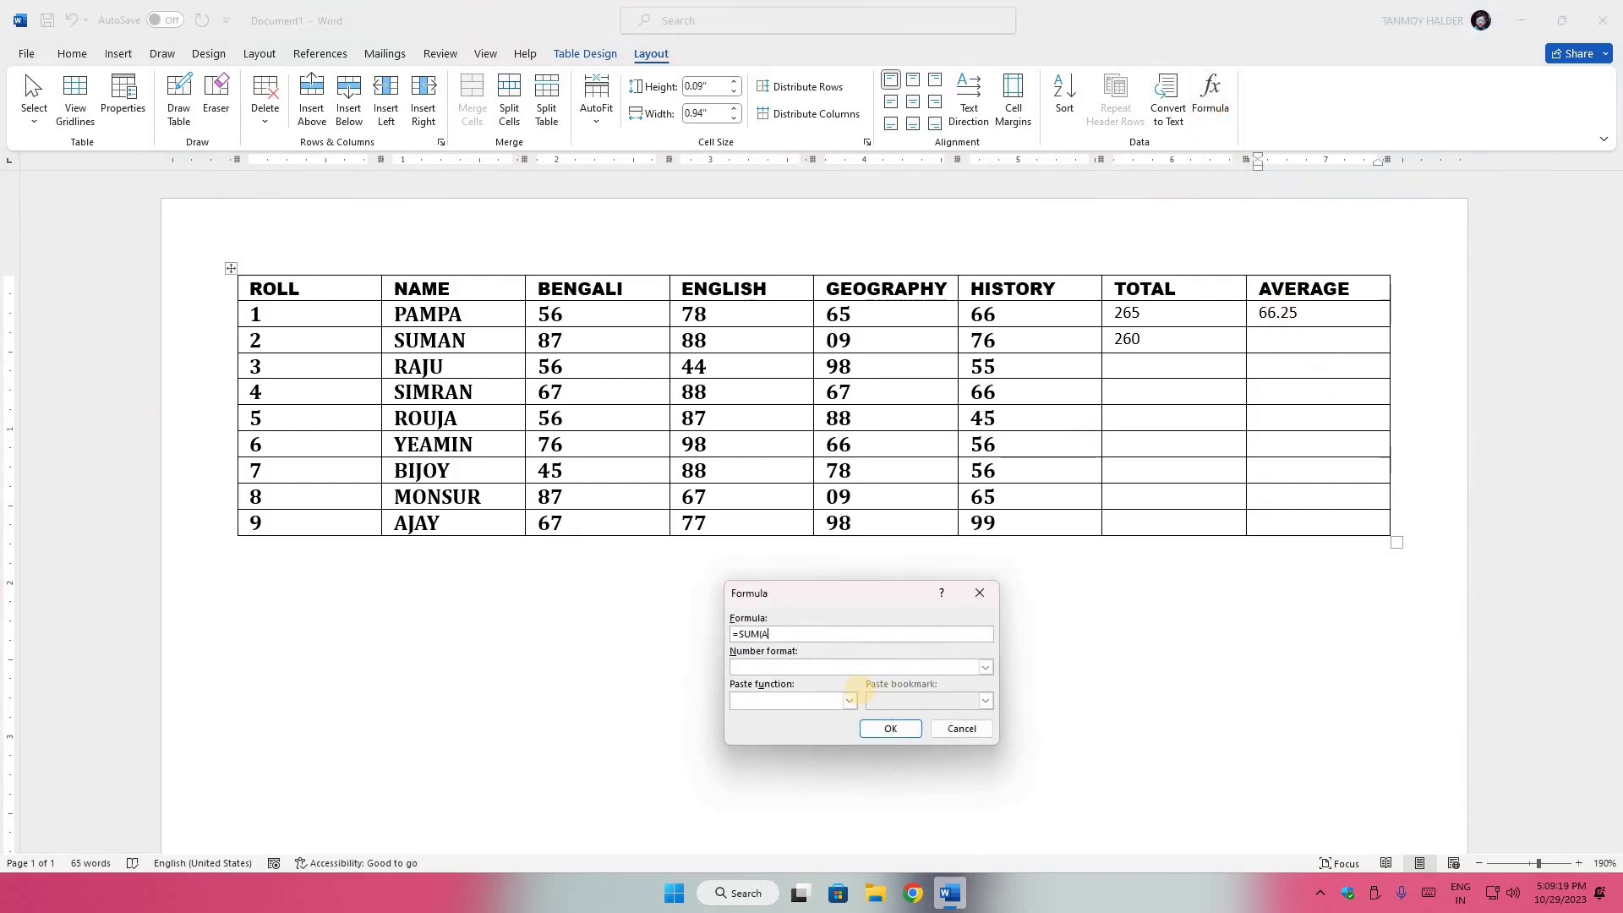
key("BackSpace")
type("260")
type("/4")
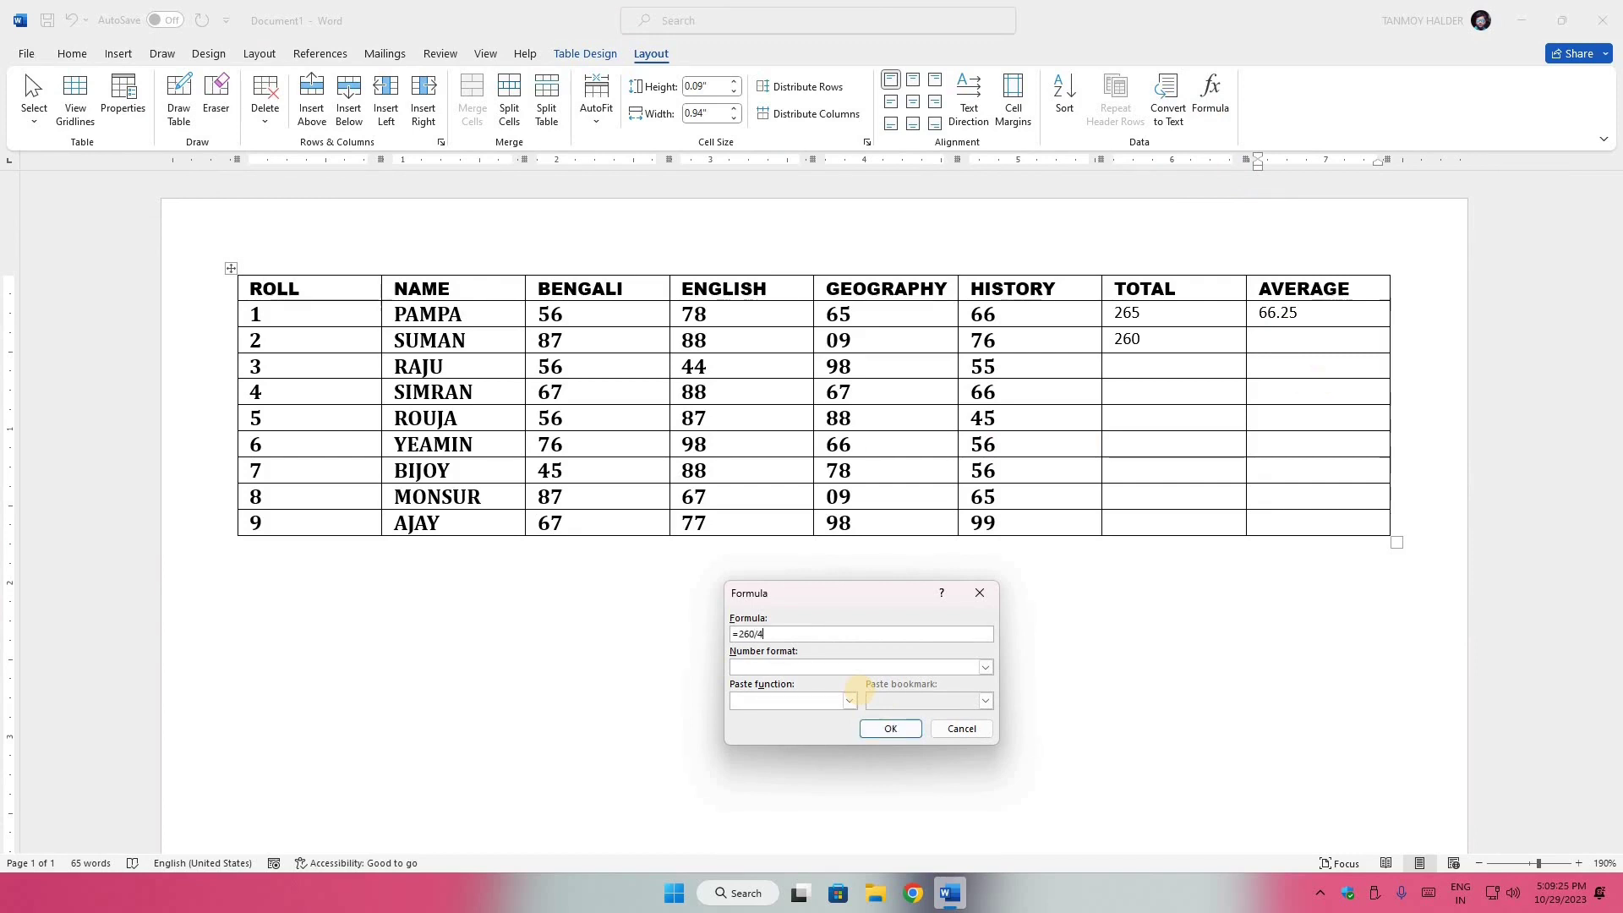
left_click(890, 729)
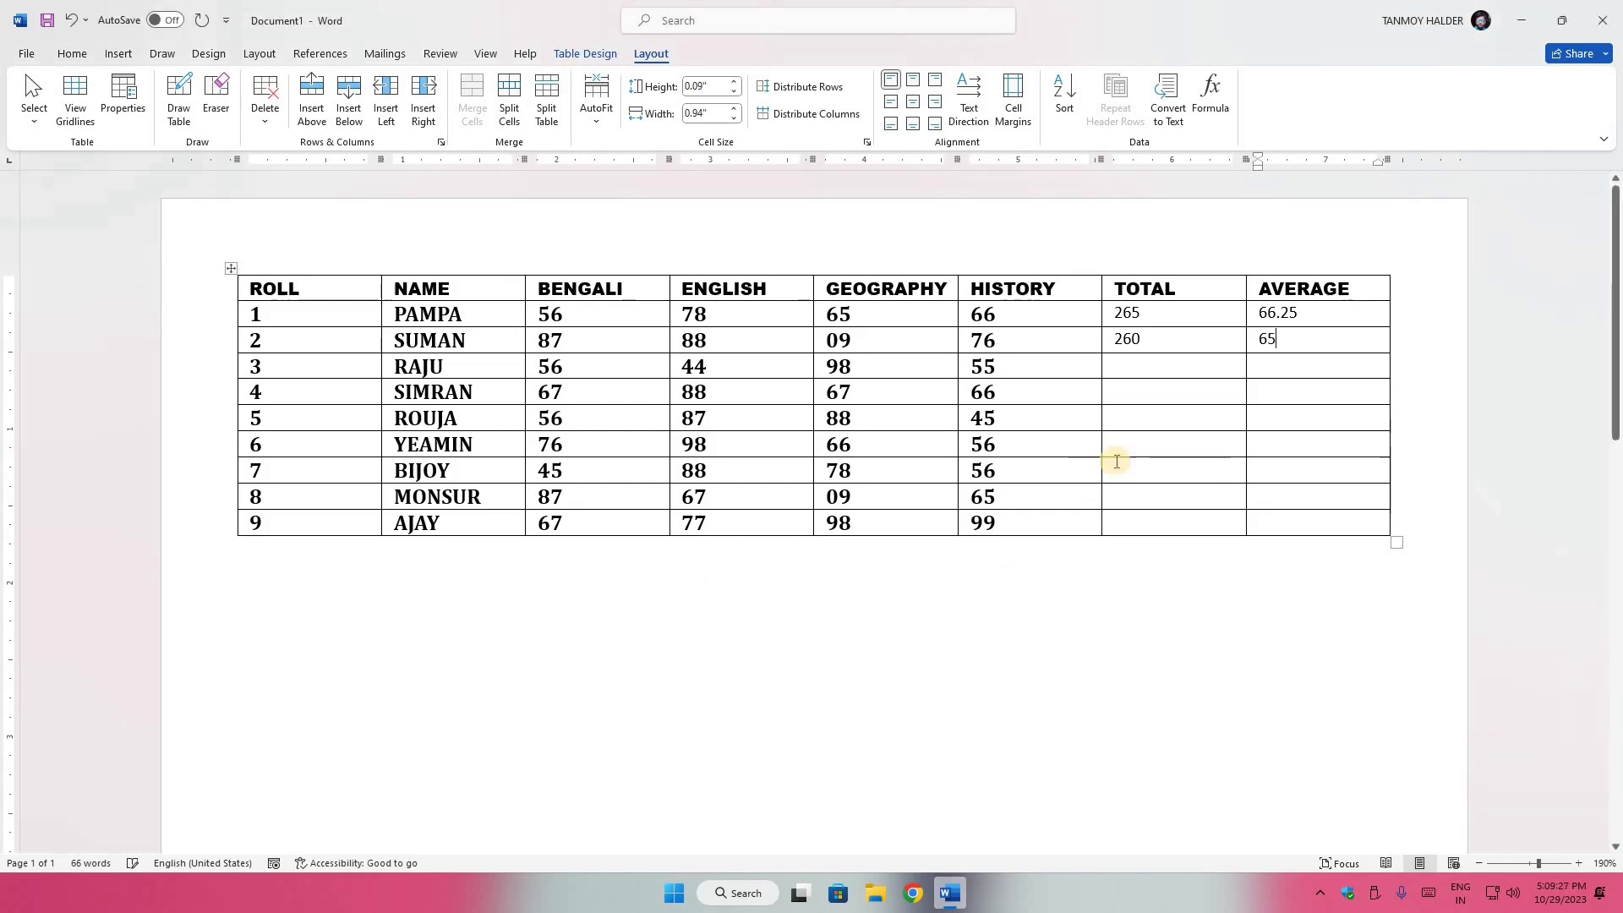